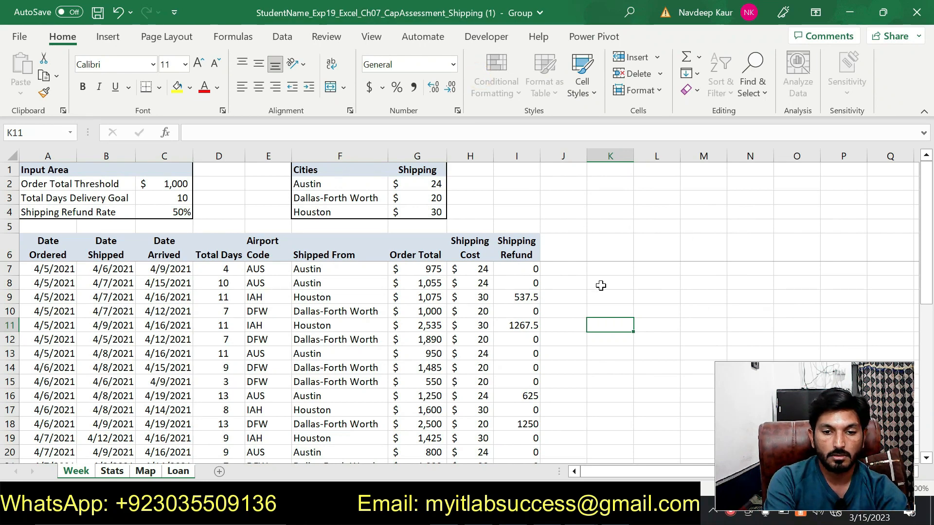
Switch to the Word instructions and highlight the file name Exp19_Excel_Ch07_CapAssessment_Shipping.xlsx in step 1 in green.
key("alt+Tab")
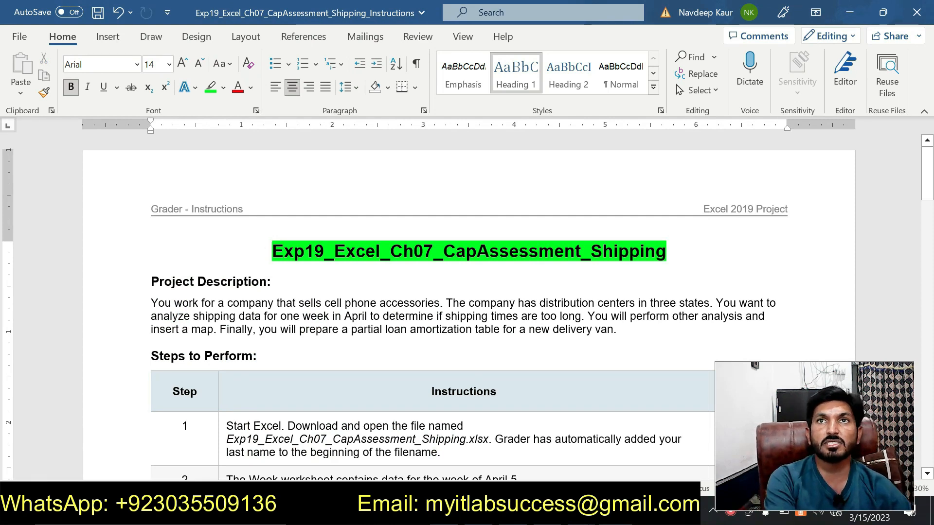
mouse_move(927, 187)
left_mouse_down()
mouse_move(926, 210)
mouse_move(926, 180)
left_mouse_up()
left_click_drag(227, 331, 489, 332)
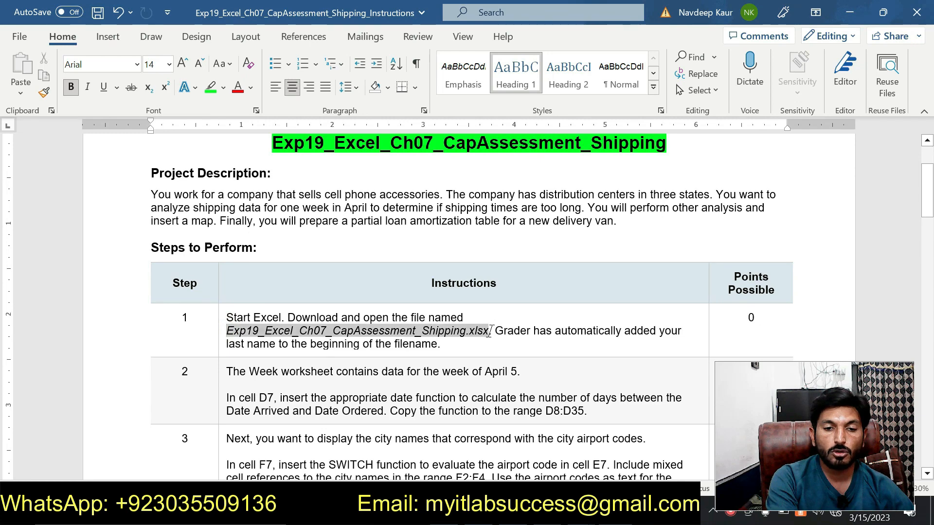
left_click(542, 304)
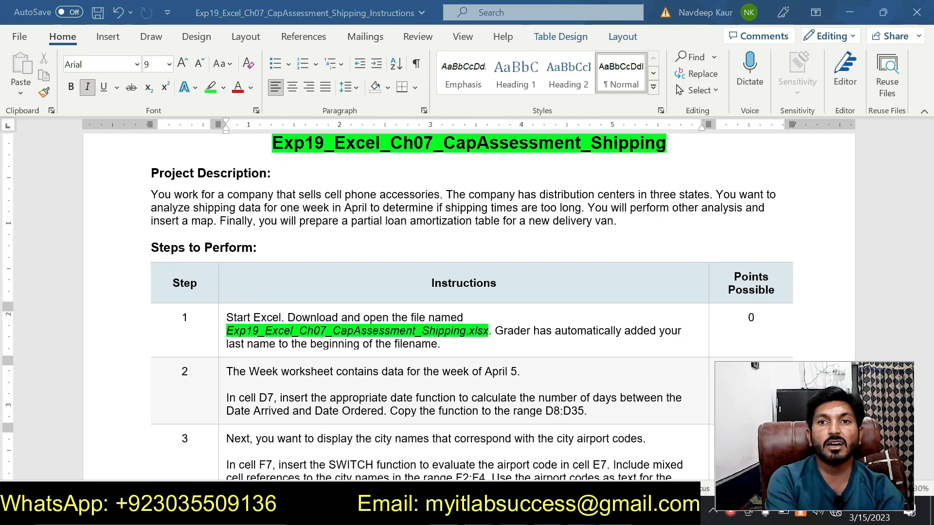
Switch to Excel and bring the Exp19_Excel_Ch07_CapAssessment_Shipping workbook to the front.
left_click(518, 514)
key("F2")
left_click(546, 514)
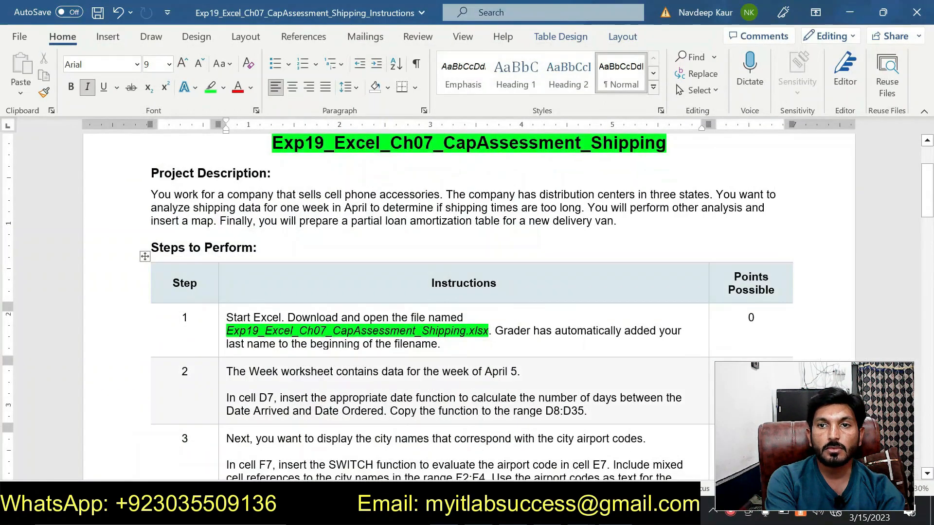
left_click(581, 514)
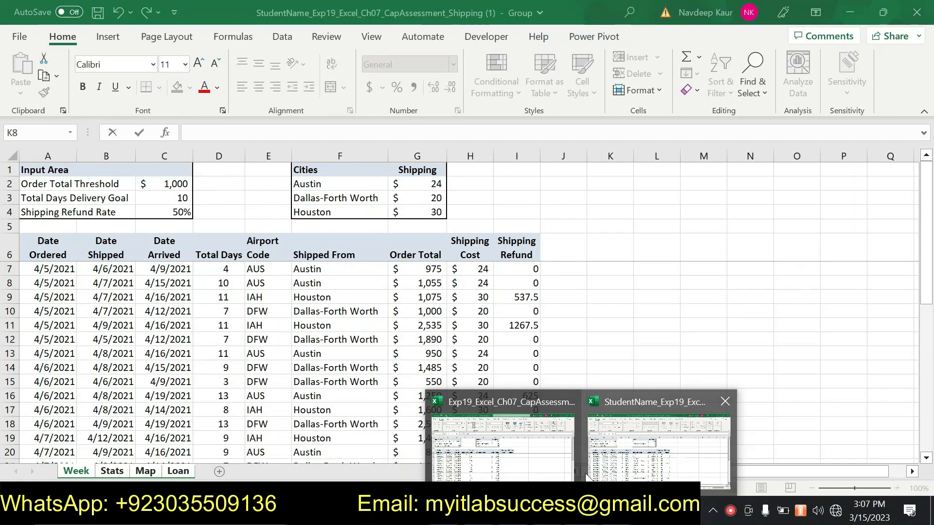
left_click(556, 466)
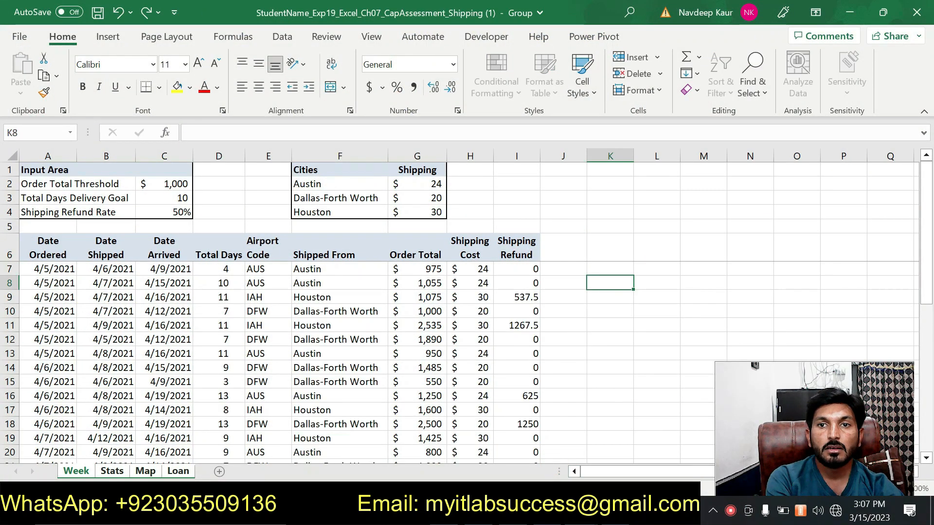
left_click(581, 514)
left_click(544, 469)
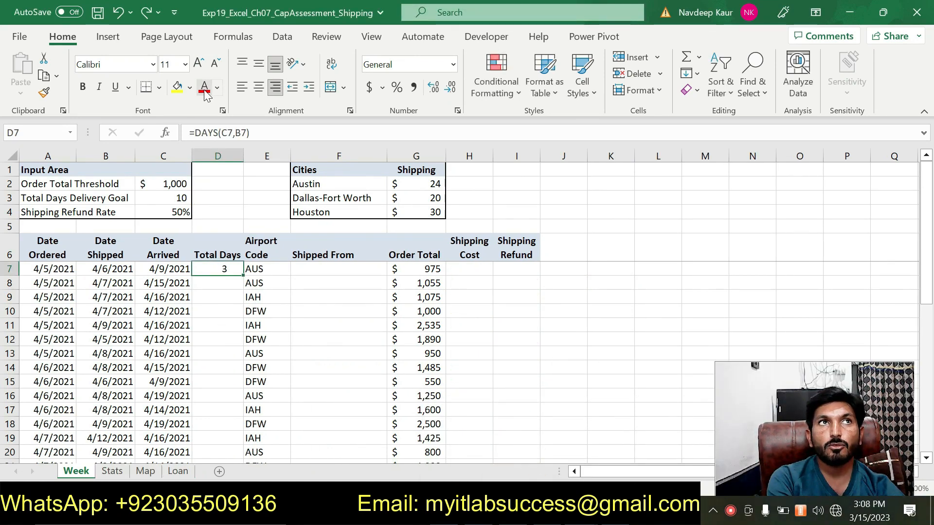
Clear the existing DAYS formula from cell D7 on the Week worksheet.
left_click(229, 132)
left_click_drag(227, 133, 179, 131)
key("BackSpace")
left_click(620, 314)
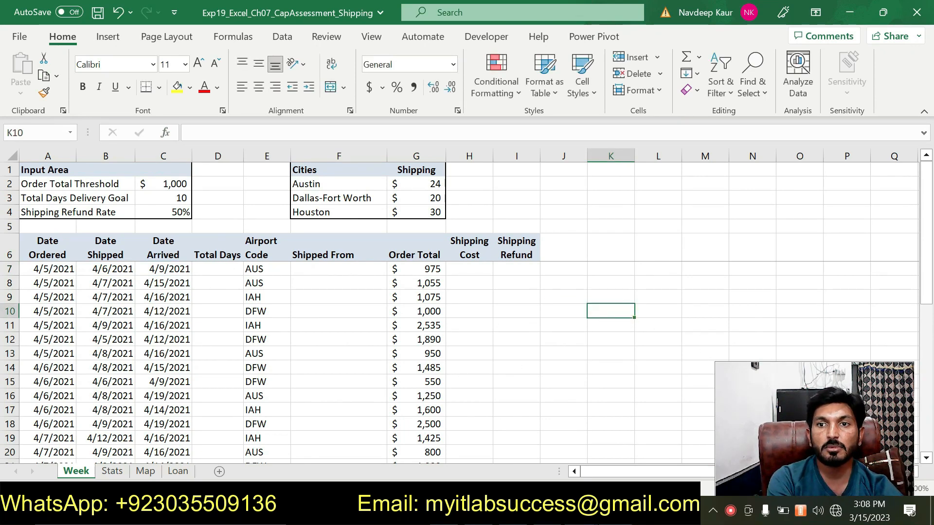
Switch back to the Word instructions and remove the green highlight from the file name in step 1.
key("alt+Tab")
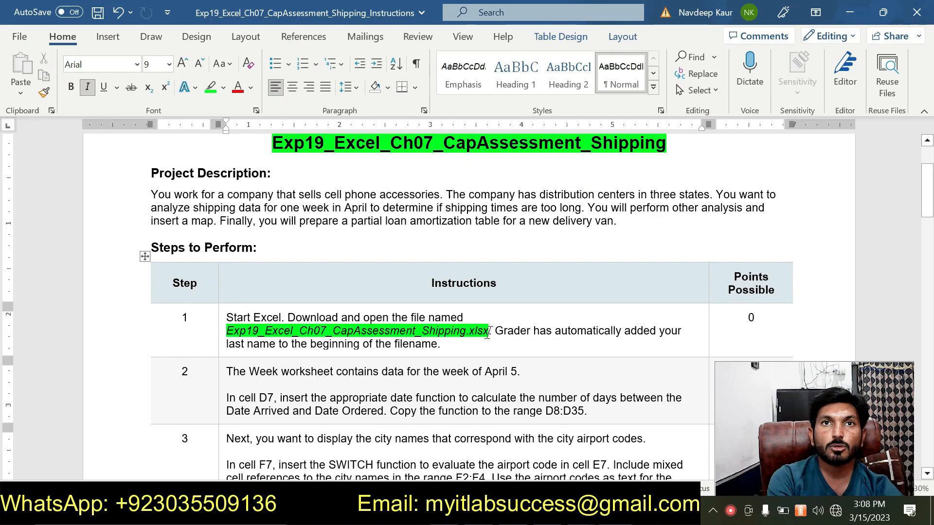
left_click_drag(490, 333, 236, 330)
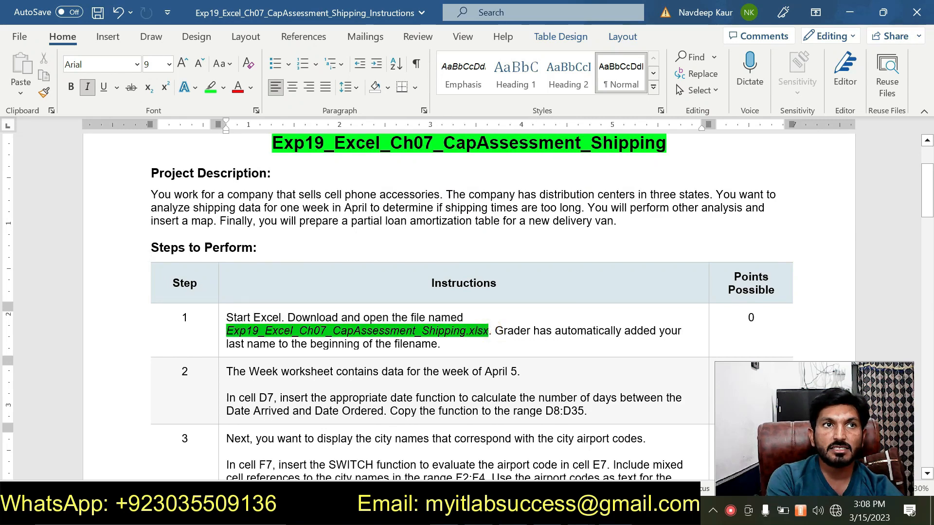
left_click(287, 305)
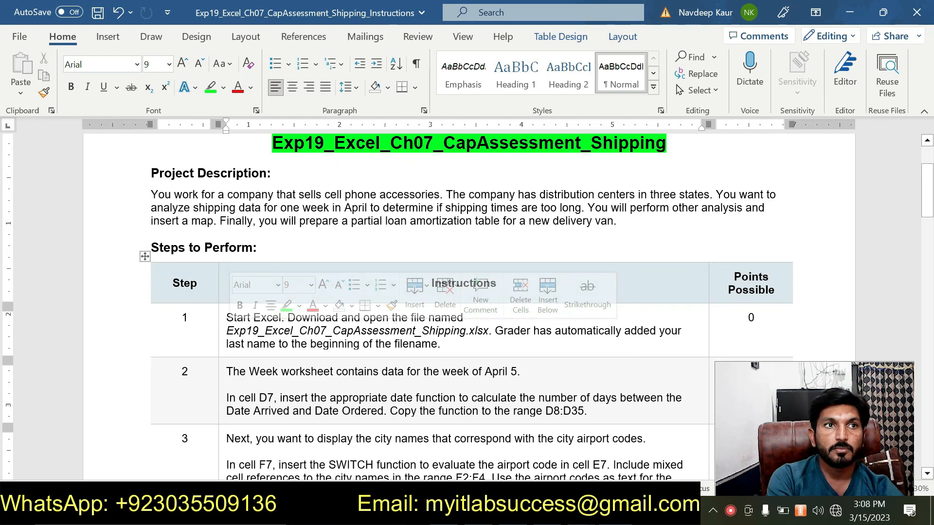
Highlight the step 2 instruction about cell D7 in green and examine its Date Arrived and Date Ordered references.
left_click_drag(229, 392, 598, 413)
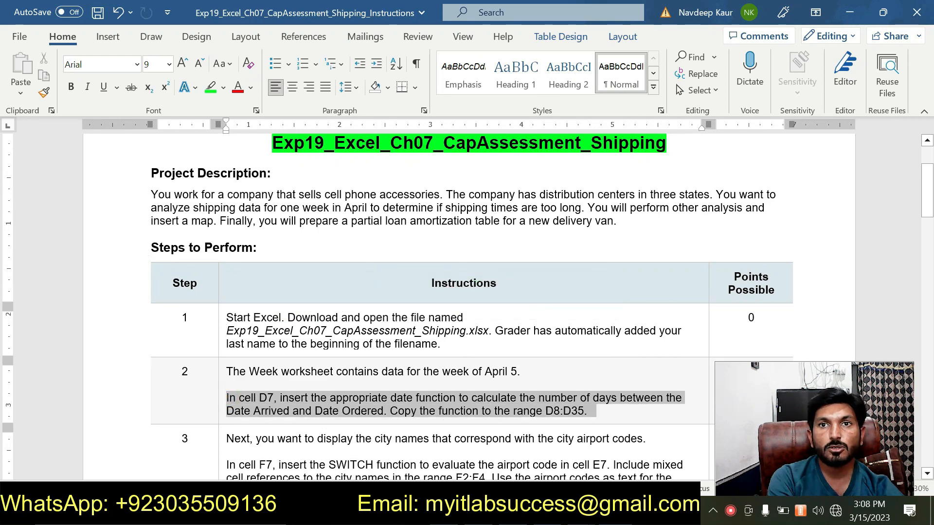
left_click(601, 382)
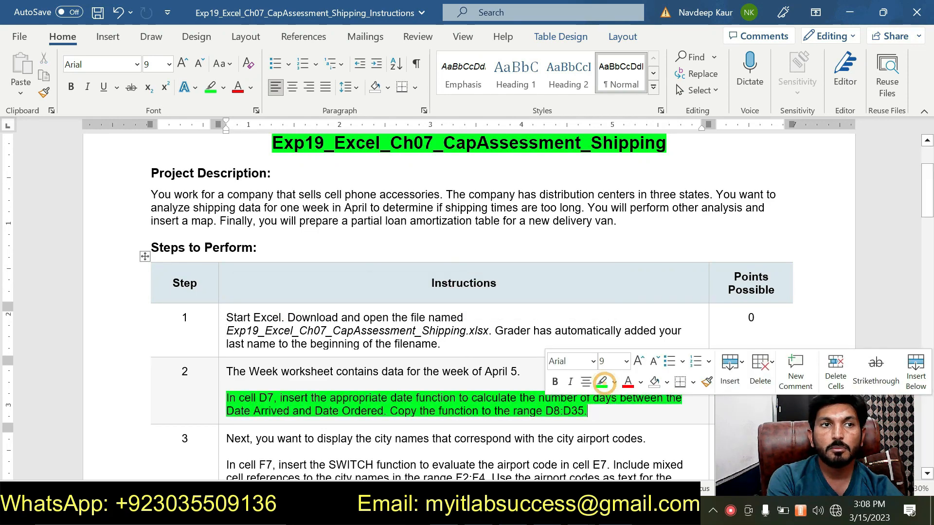
double_click(255, 411)
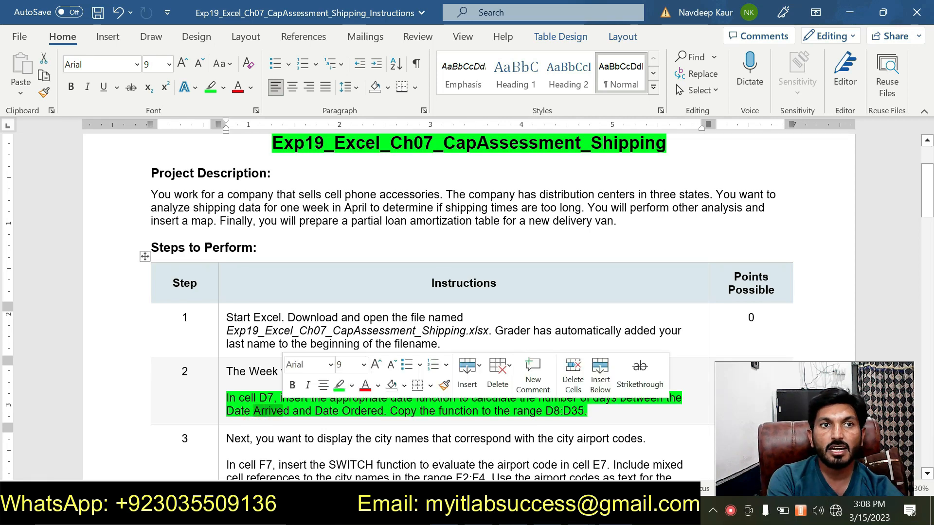
left_click_drag(315, 411, 384, 411)
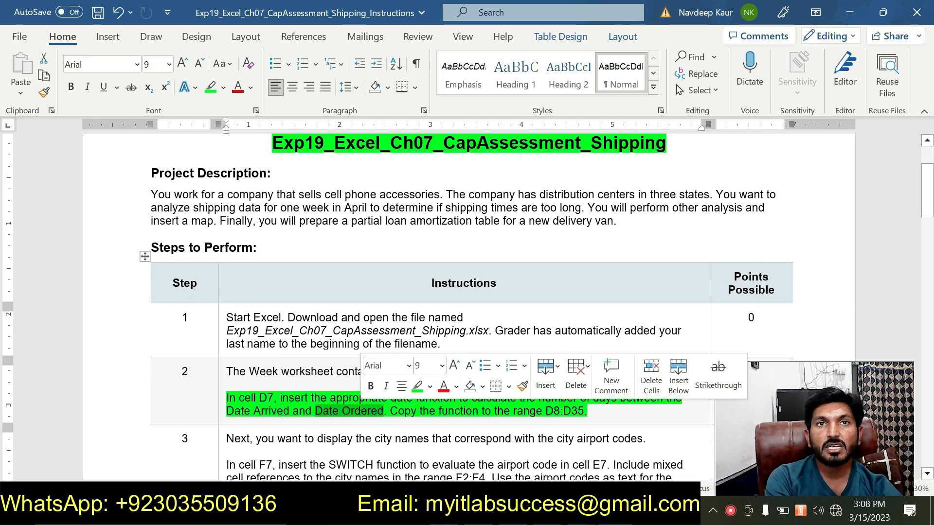
left_click(342, 414)
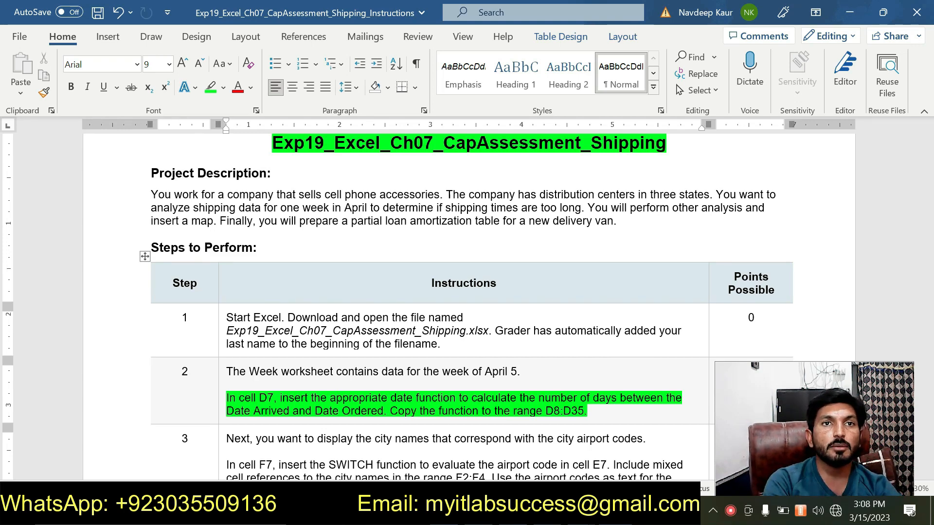
Switch to the Exp19_Excel_Ch07_CapAssessment_Shipping workbook in Excel and enter =DAYS(C7,A7) in cell D7 of the Week worksheet.
mouse_move(615, 513)
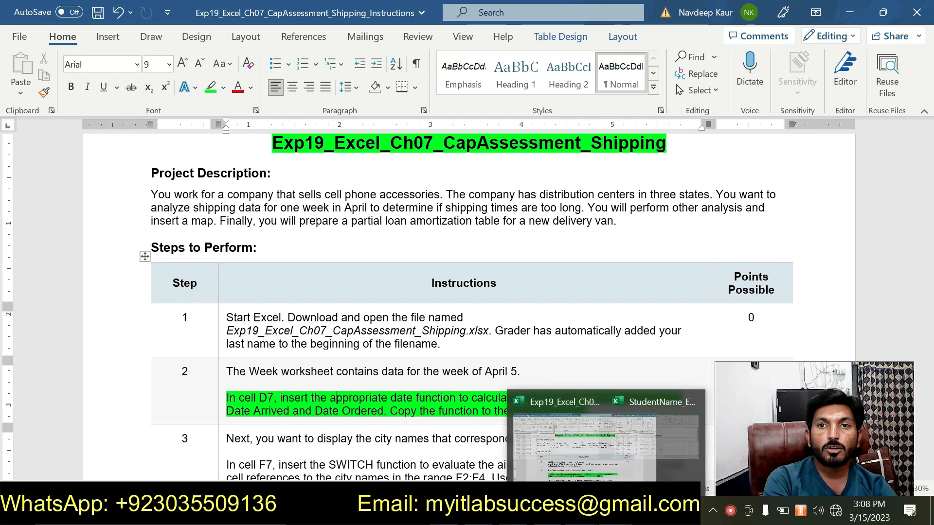
left_click(530, 445)
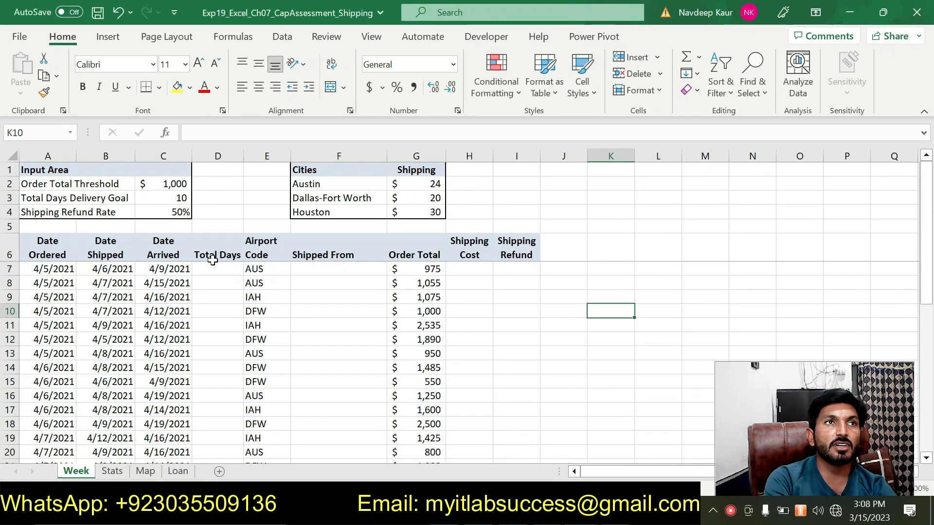
left_click(213, 261)
left_click(214, 272)
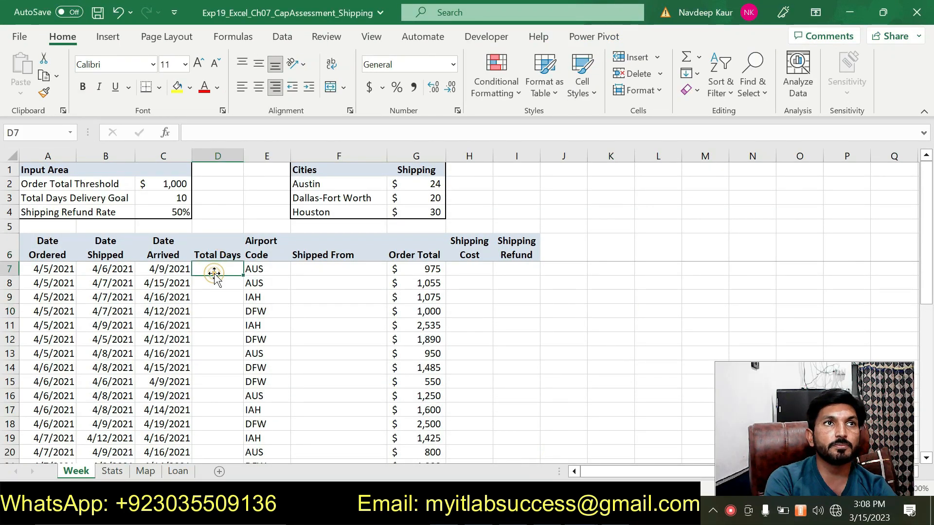
left_click(235, 132)
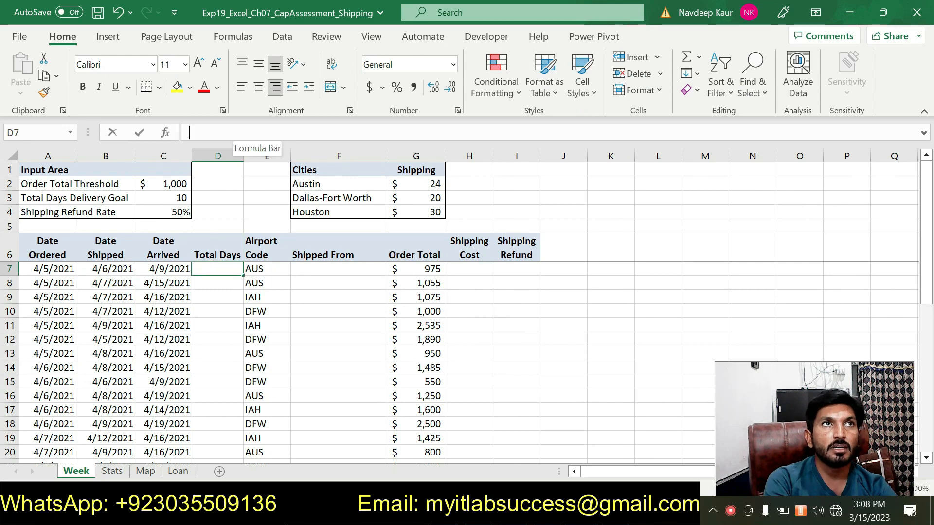
type("=")
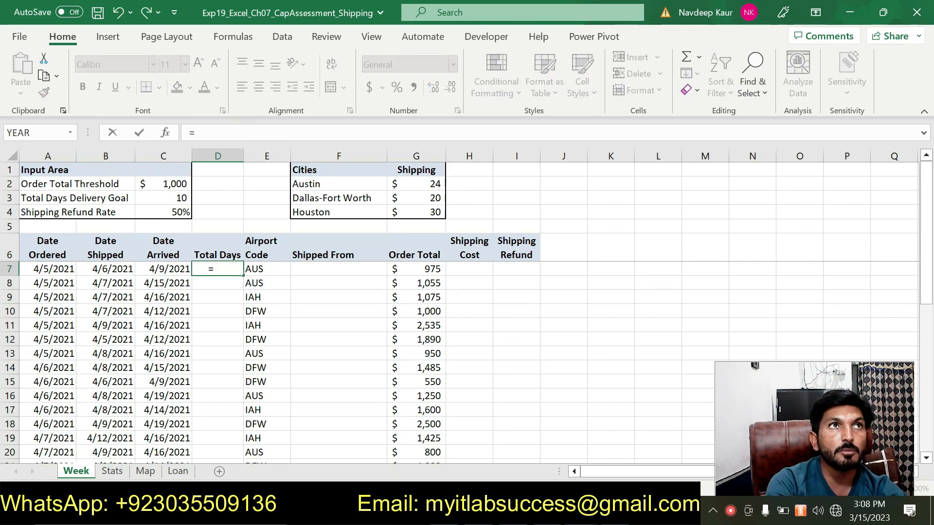
type("da")
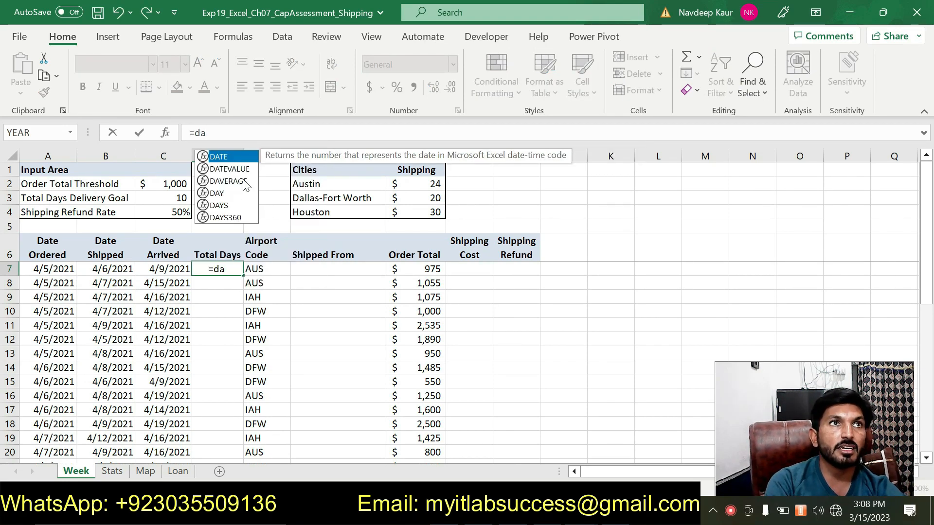
double_click(222, 208)
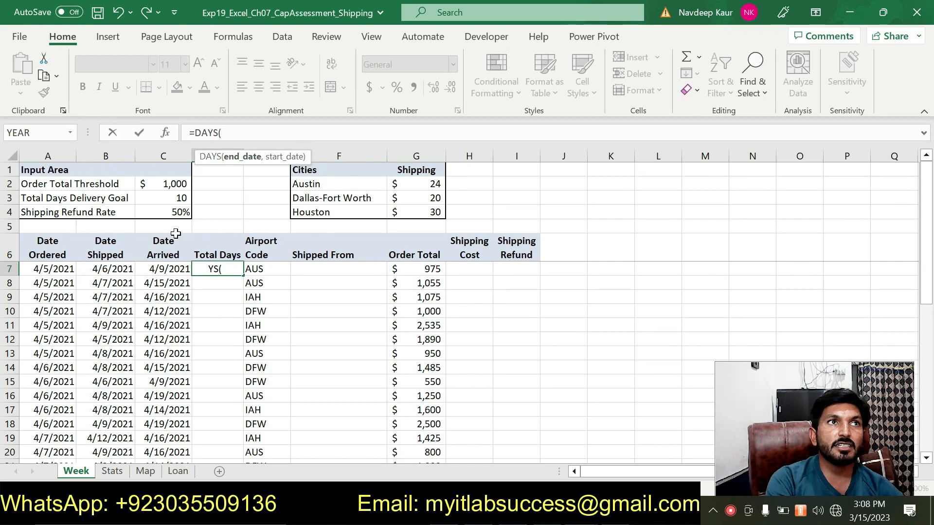
left_click(165, 275)
type(",")
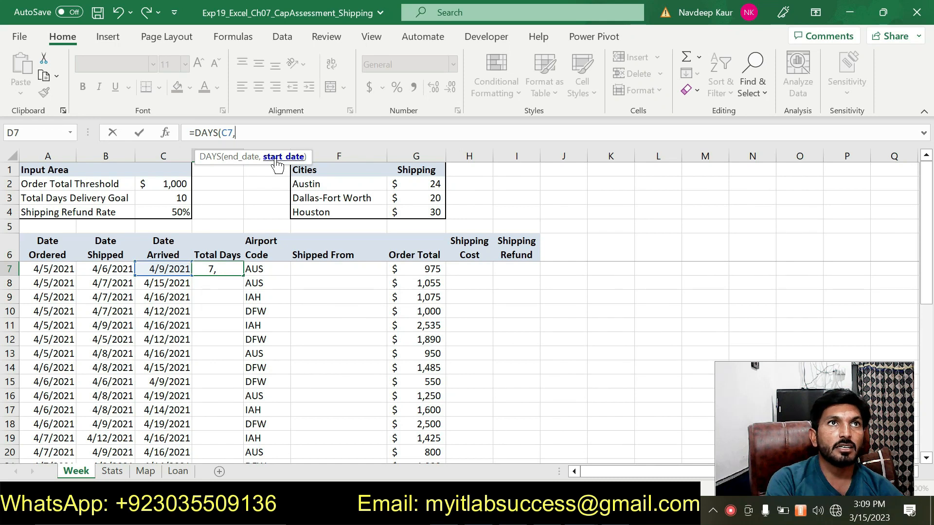
left_click(58, 268)
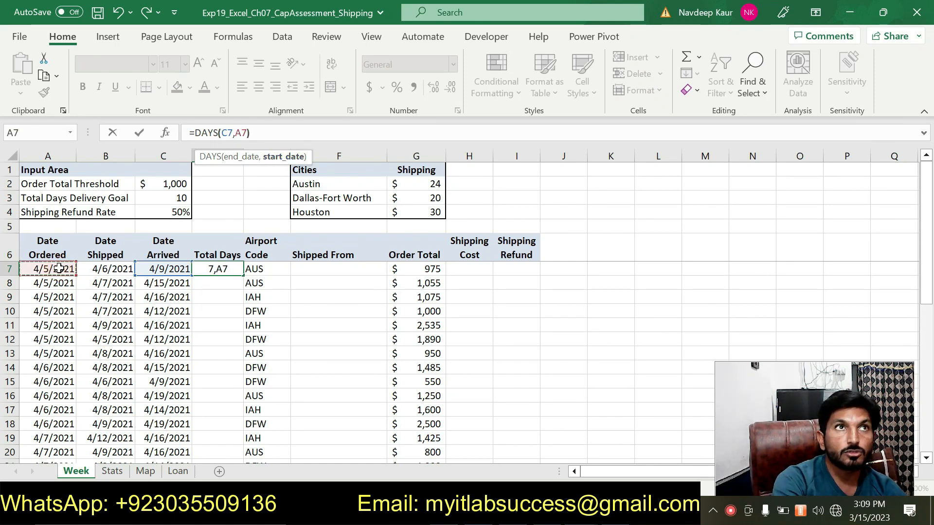
type(")")
key("Return")
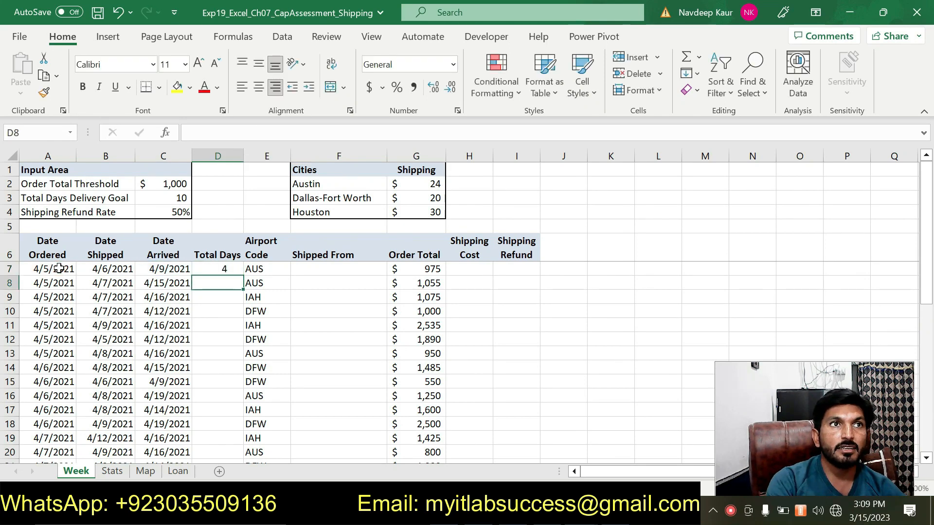
Copy the DAYS formula from cell D7 down through D35 and check the filled Total Days column.
left_click(220, 267)
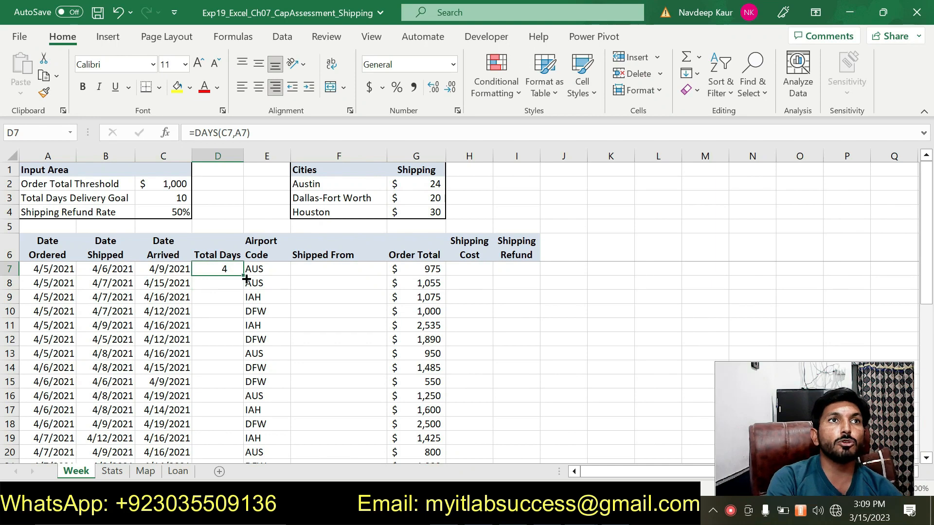
left_click_drag(242, 275, 236, 414)
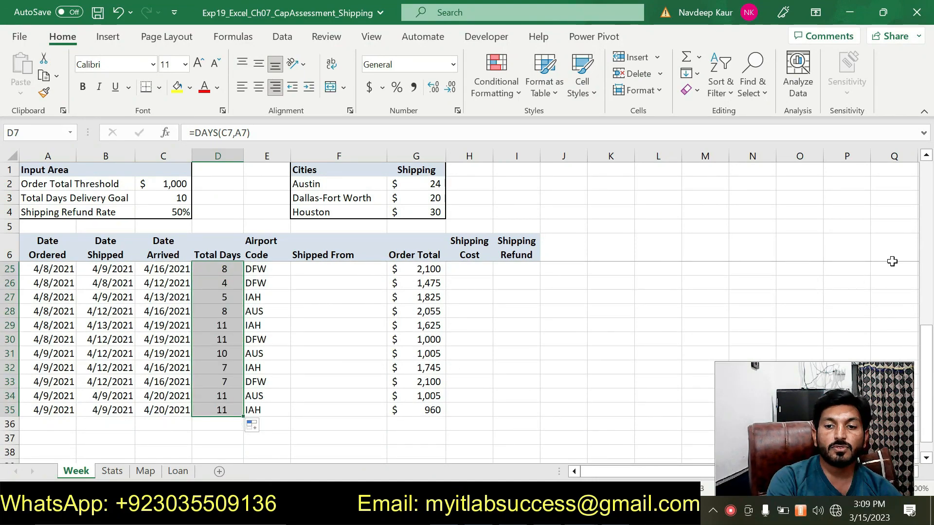
left_click(924, 268)
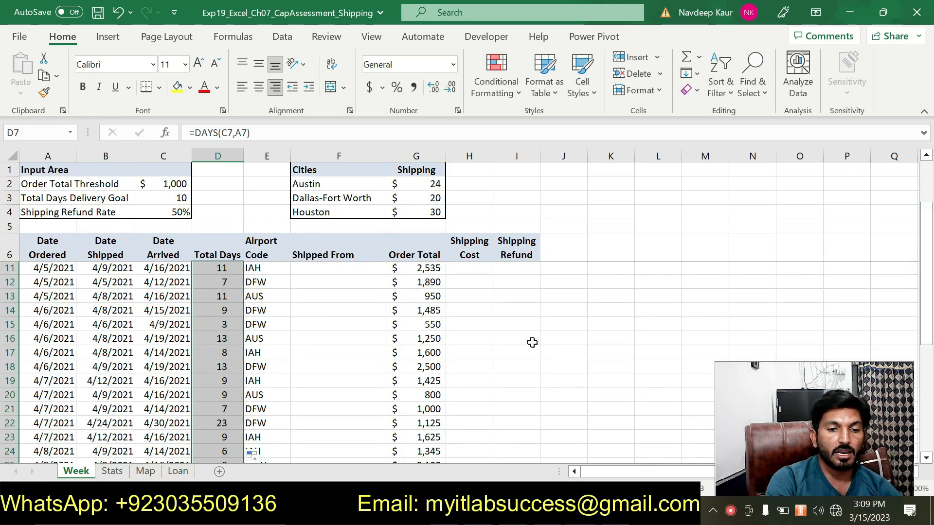
left_click(302, 310)
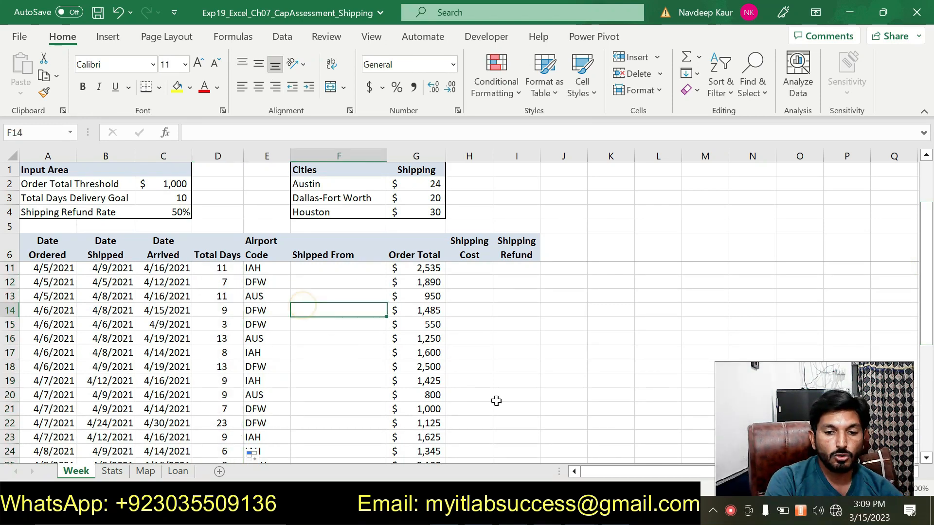
Switch to the Word instructions and remove the green highlight from the step 2 instruction about cell D7.
key("alt+Tab")
left_click_drag(391, 411, 231, 401)
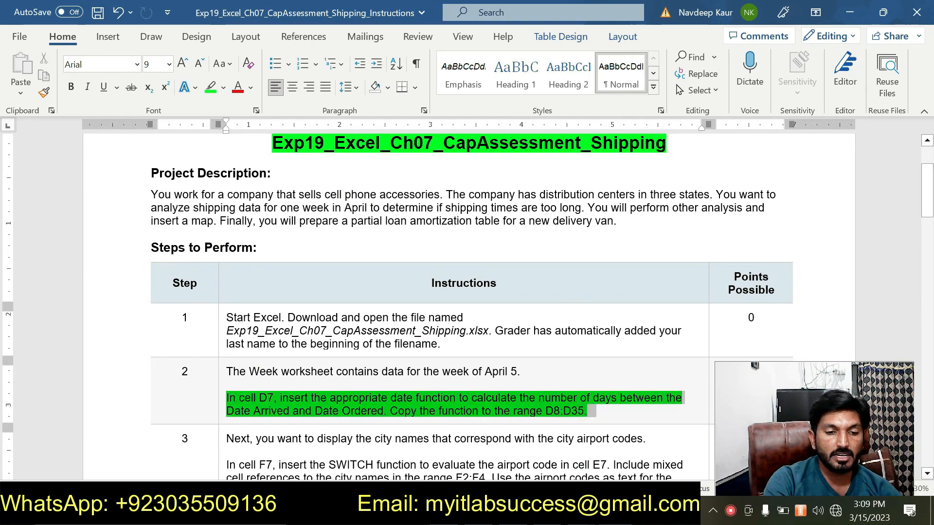
left_click(230, 401)
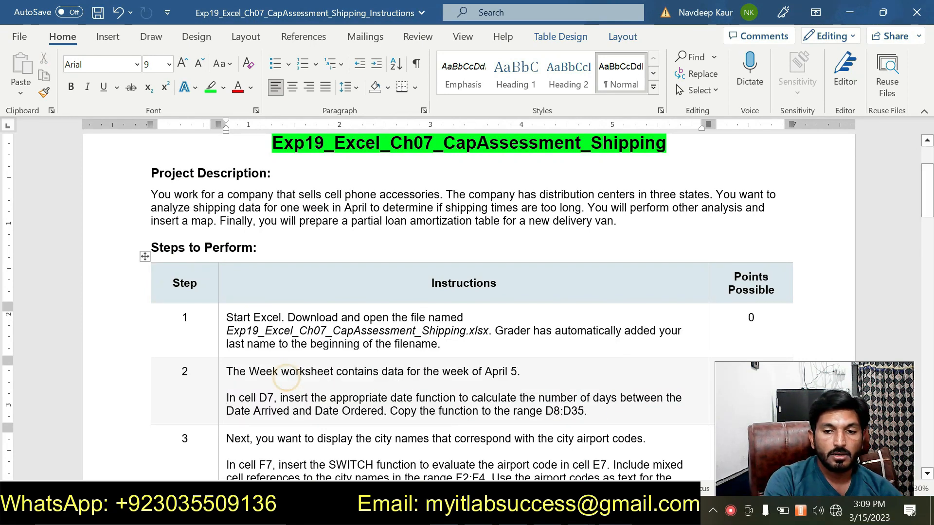
Highlight the step 3 instruction about inserting the SWITCH function in cell F7 in green.
left_click_drag(929, 187, 930, 204)
left_click_drag(514, 351, 227, 325)
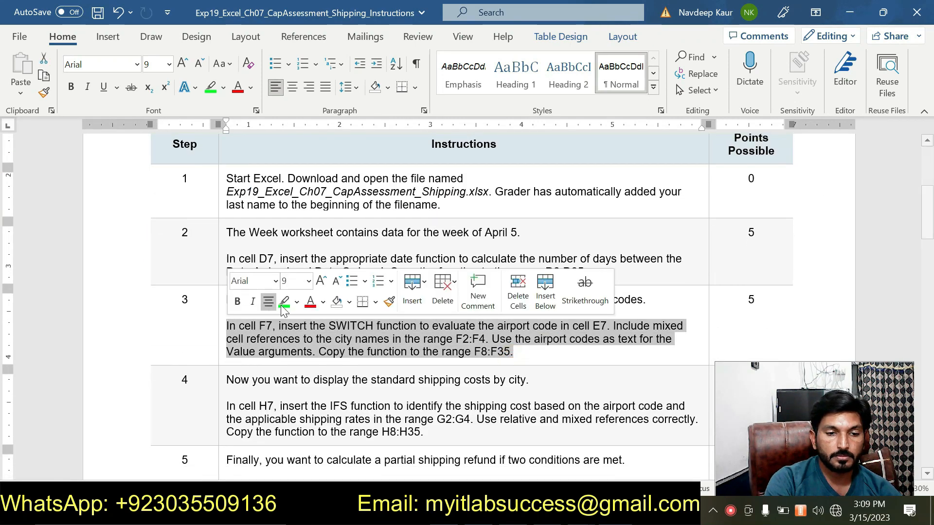
left_click(284, 303)
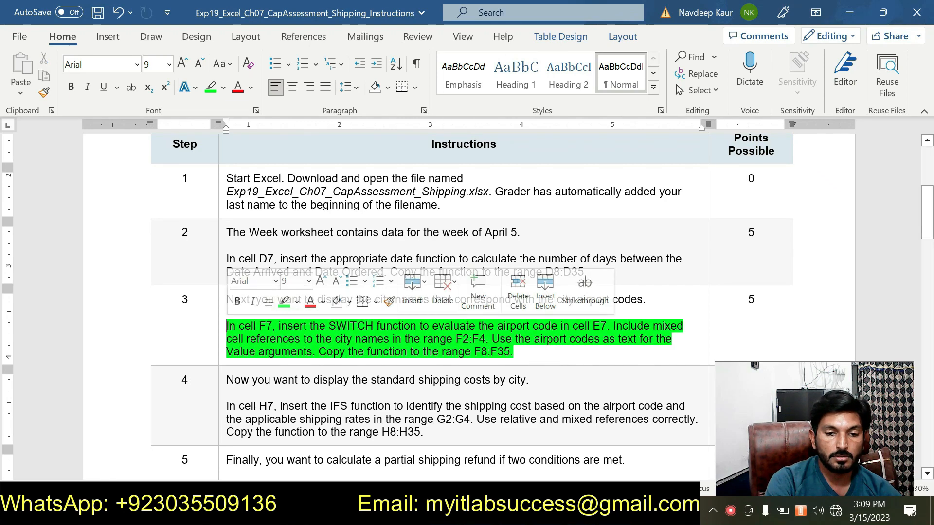
left_click(533, 355)
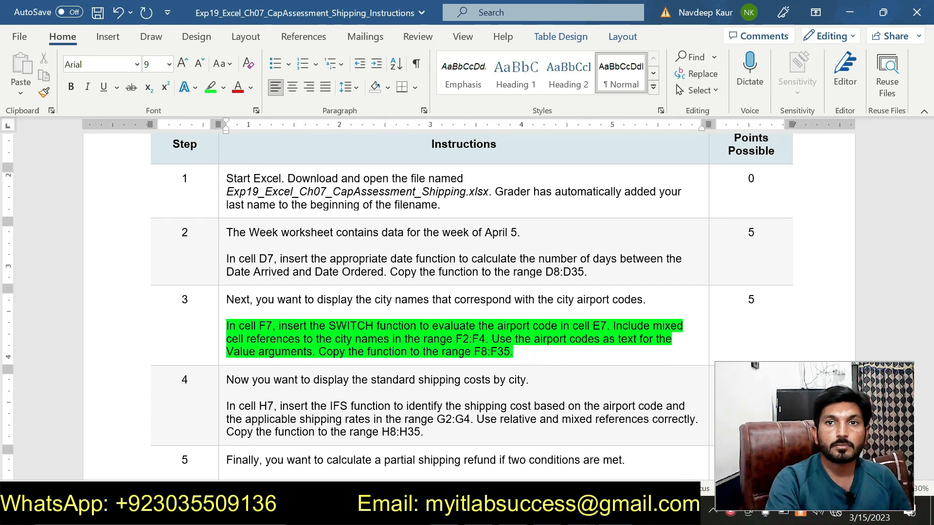
Switch to the Exp19_Excel_Ch07_CapAssessment_Shipping workbook in Excel.
left_click(611, 514)
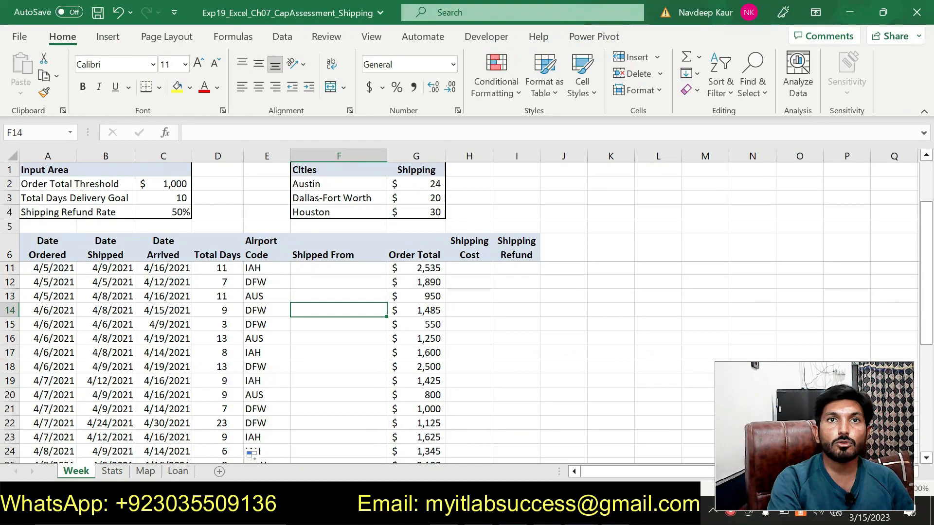
left_click(324, 266)
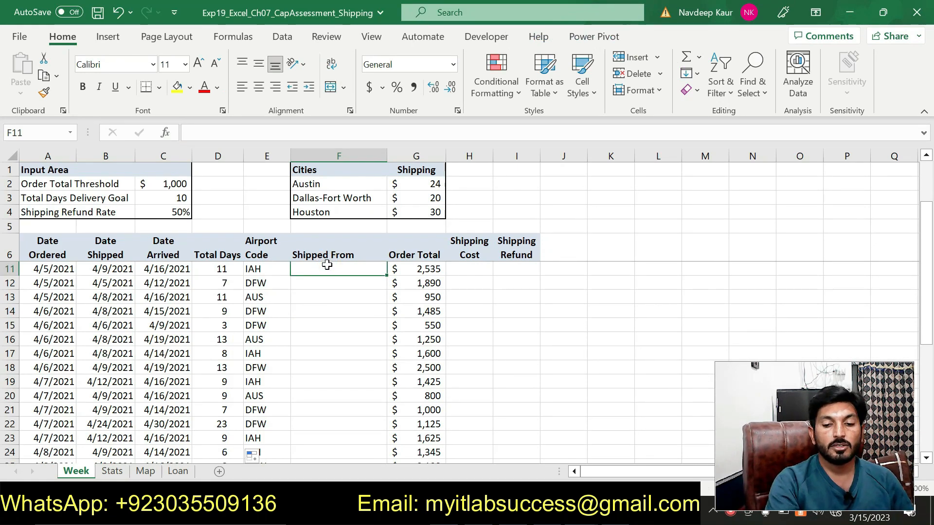
type("=")
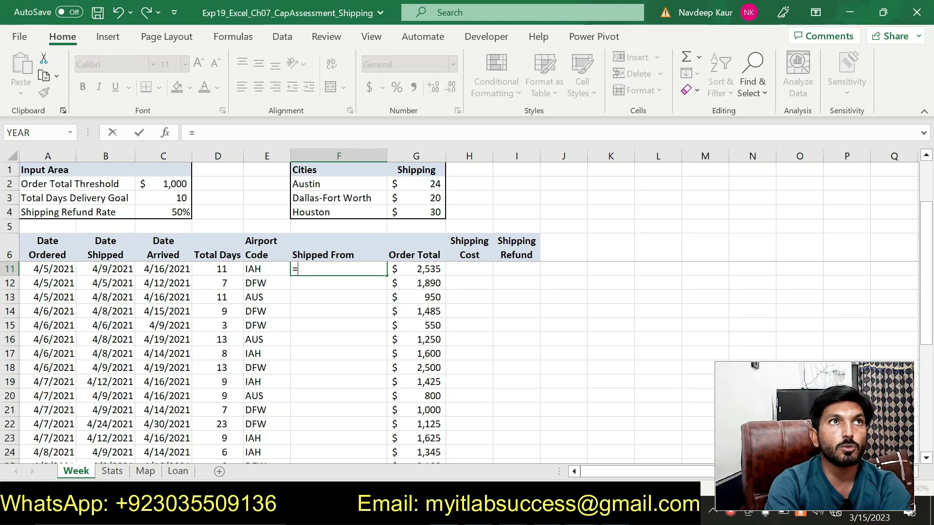
type("sw")
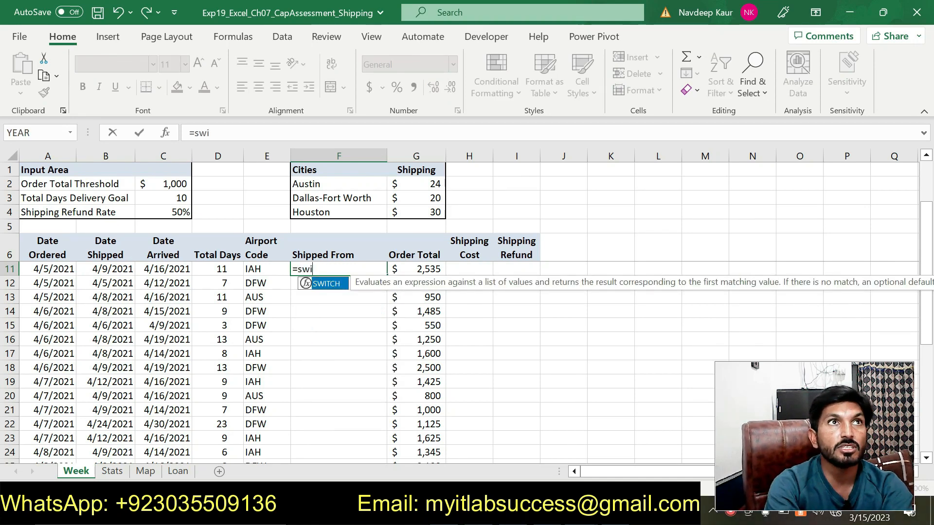
type("i")
double_click(327, 284)
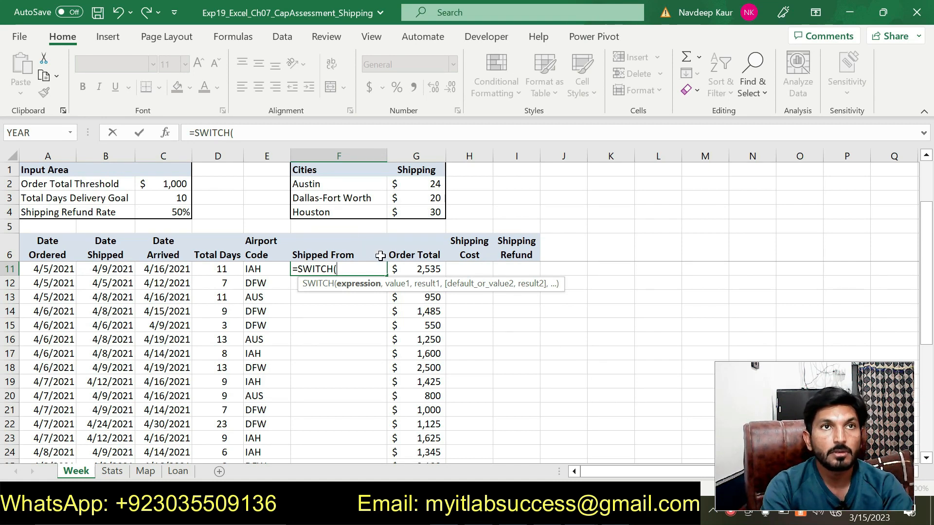
key("ctrl+z")
key("ctrl+y")
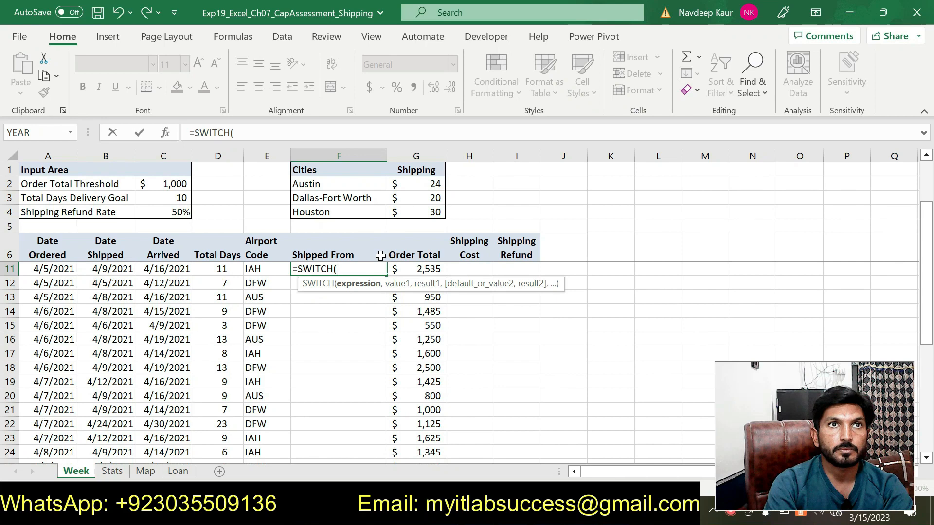
key("ctrl+z")
key("Escape")
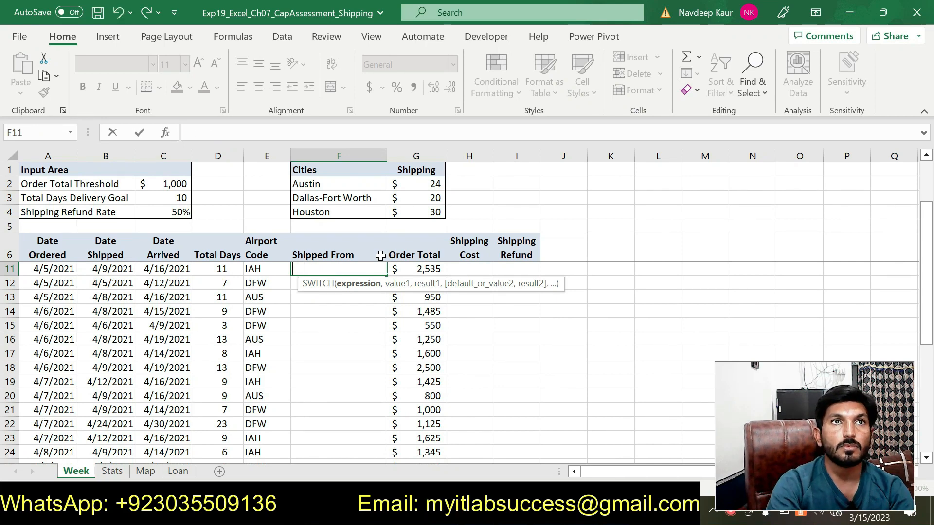
left_click(628, 341)
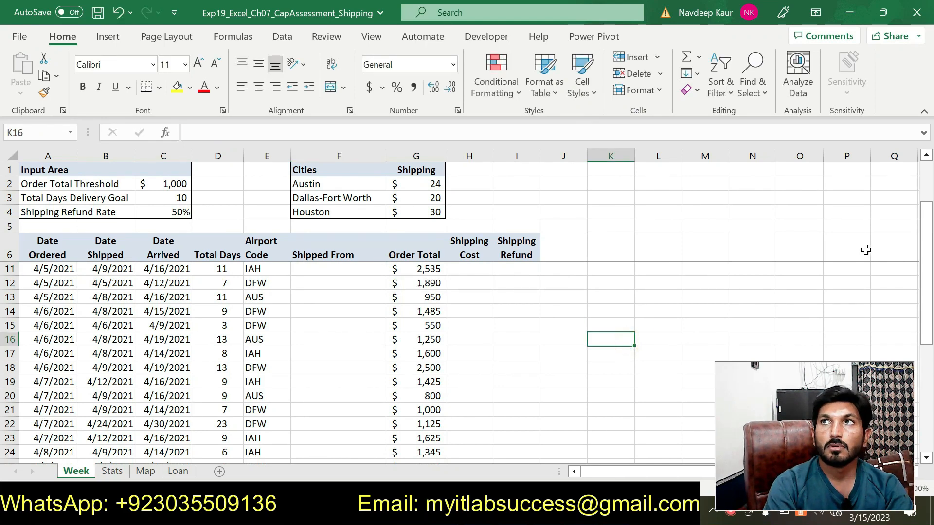
Start a SWITCH function in cell F7 of the Week worksheet through its function arguments, with E7 as the expression.
left_click_drag(929, 216, 929, 178)
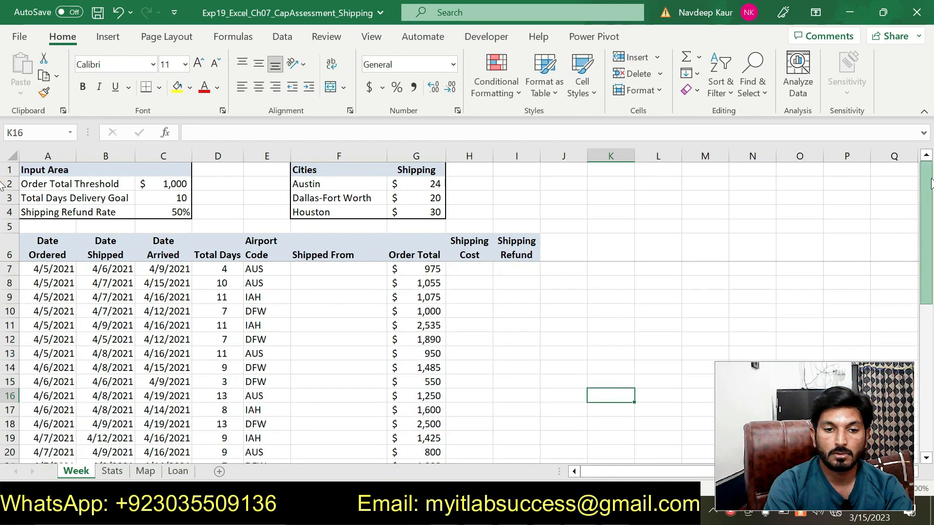
left_click(350, 270)
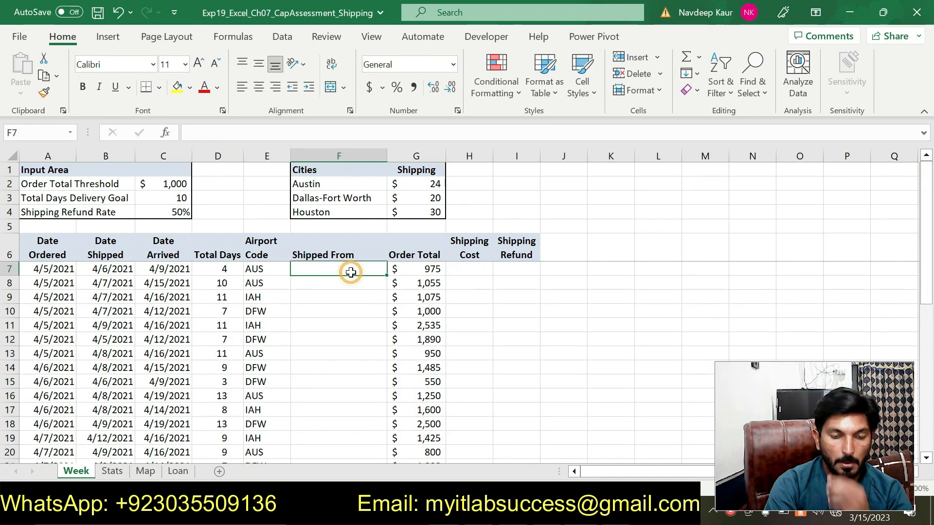
type("=swi")
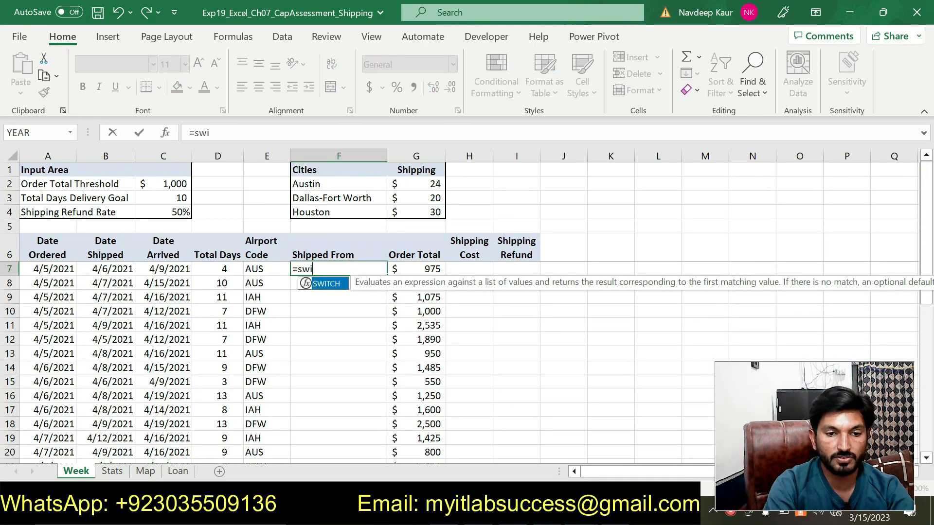
double_click(325, 284)
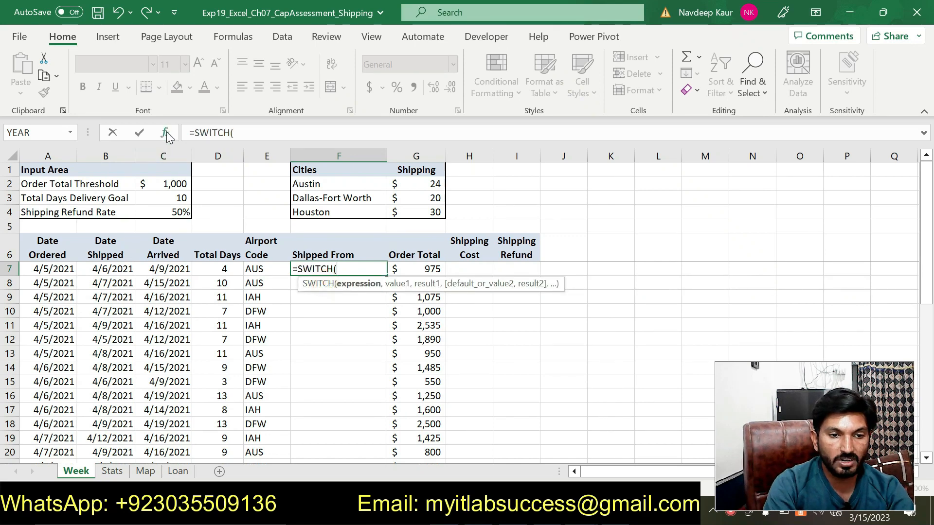
left_click(165, 132)
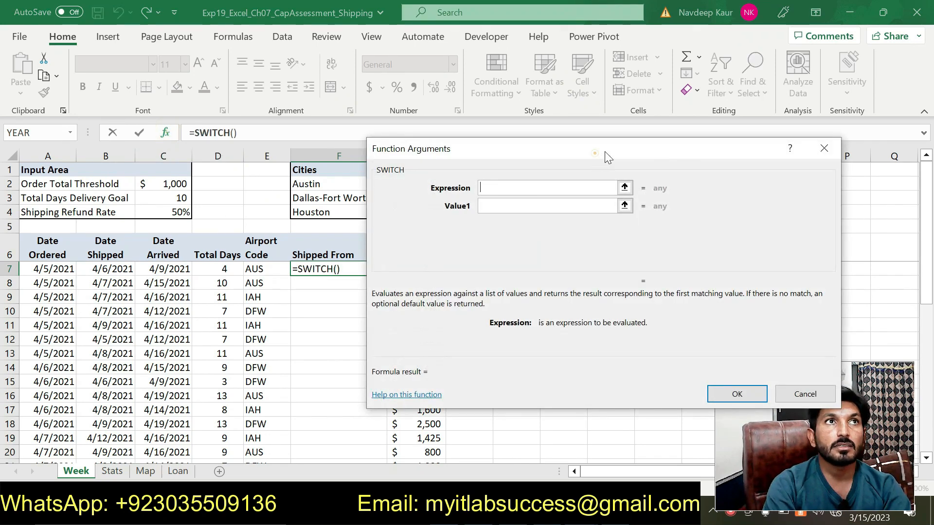
left_click_drag(594, 153, 612, 151)
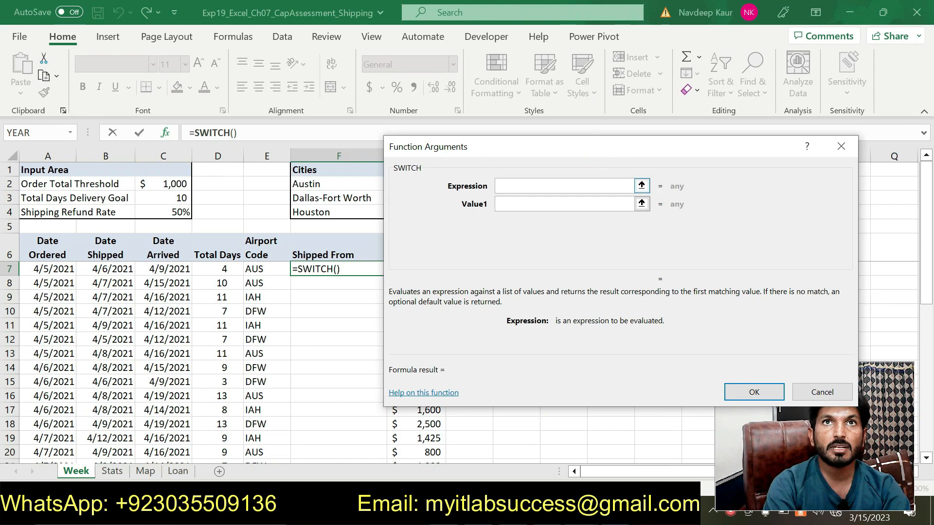
left_click(261, 269)
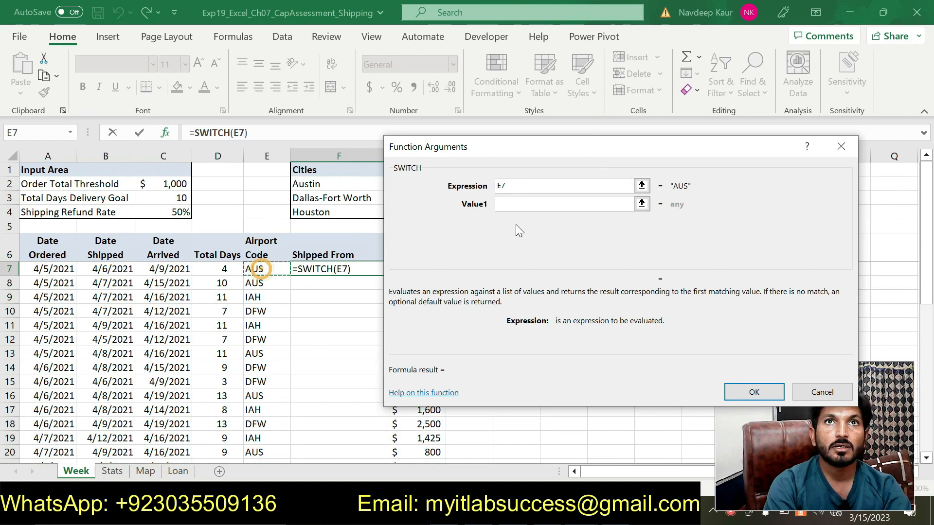
Set the SWITCH function's first value to "AUS" and its result to the Austin cell F2.
left_click(514, 204)
type("\"AUS")
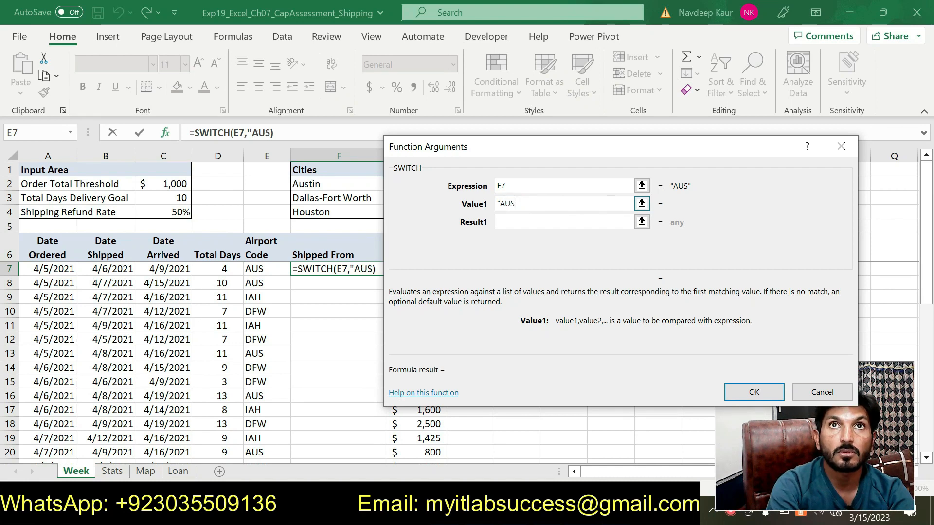
type("\"")
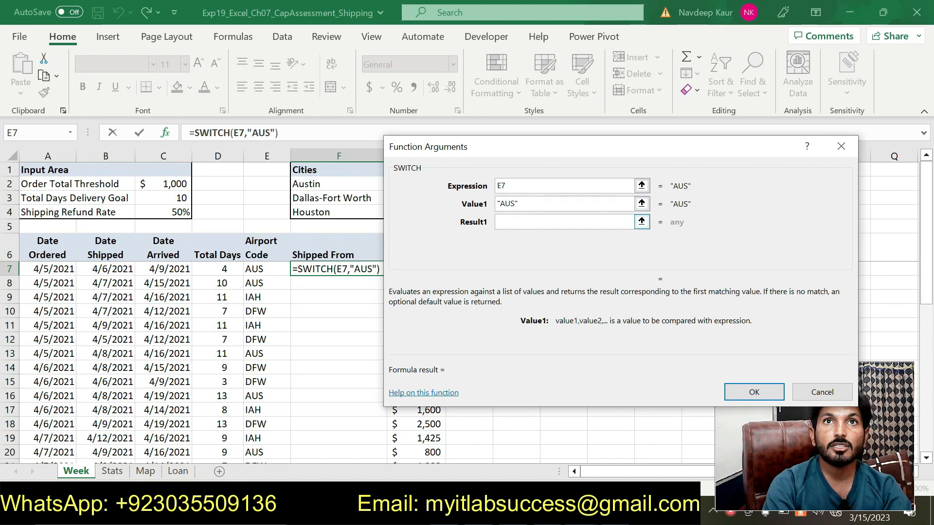
left_click(520, 221)
left_click_drag(479, 151, 570, 152)
left_click(361, 182)
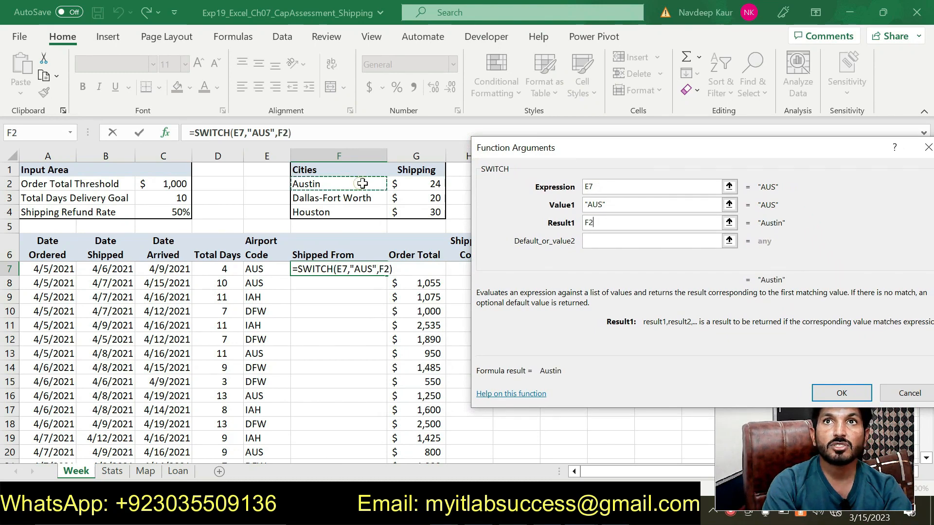
Make the SWITCH function's first result reference absolute as $F$2.
left_click(586, 222)
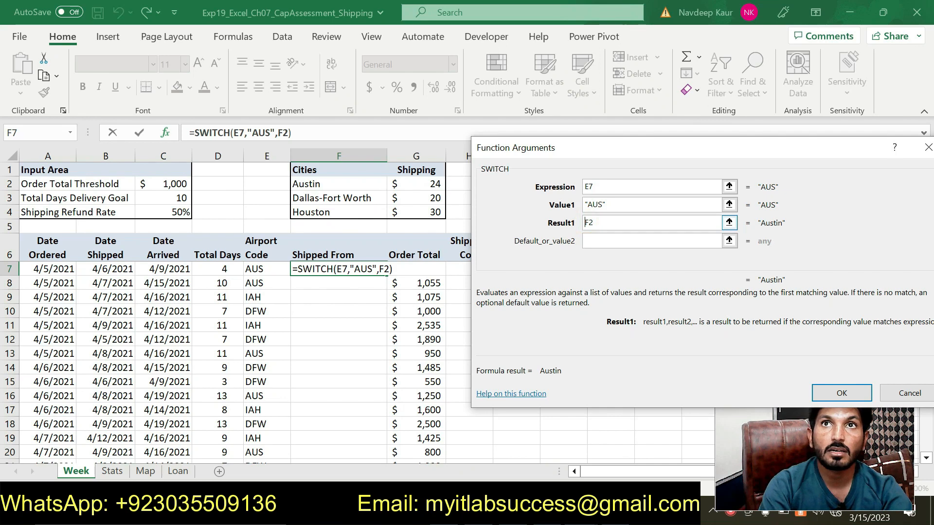
type("#")
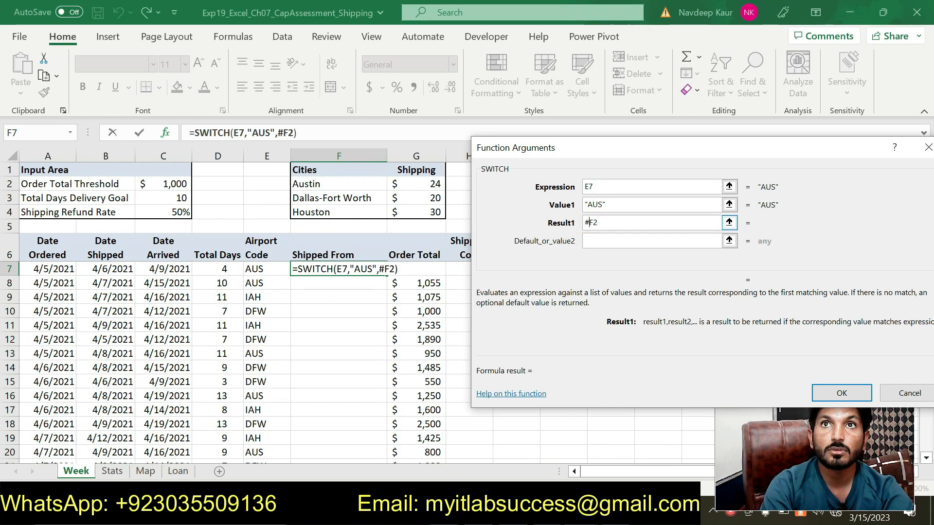
key("BackSpace")
type("$")
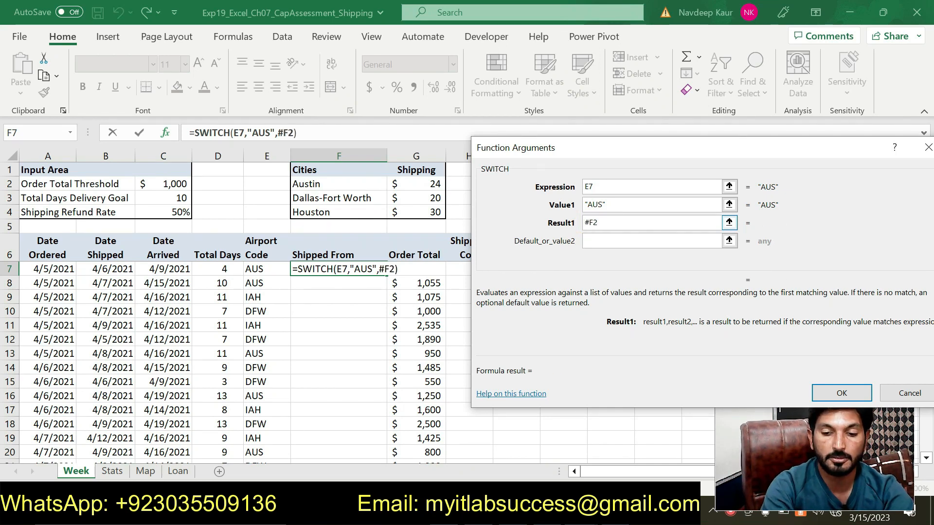
left_click(594, 222)
type("$")
key("Tab")
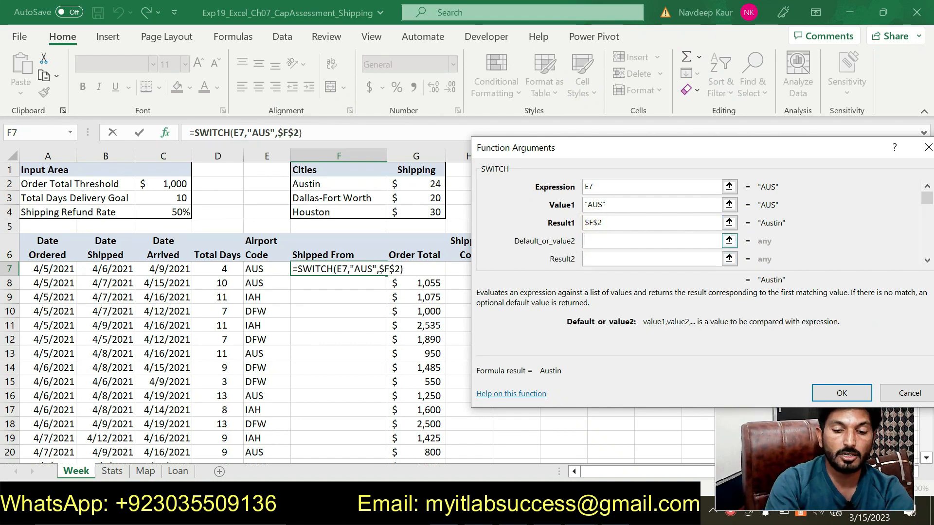
Set the SWITCH function's second value to "DFW" with the absolute reference $F$3 as its result.
type("\"")
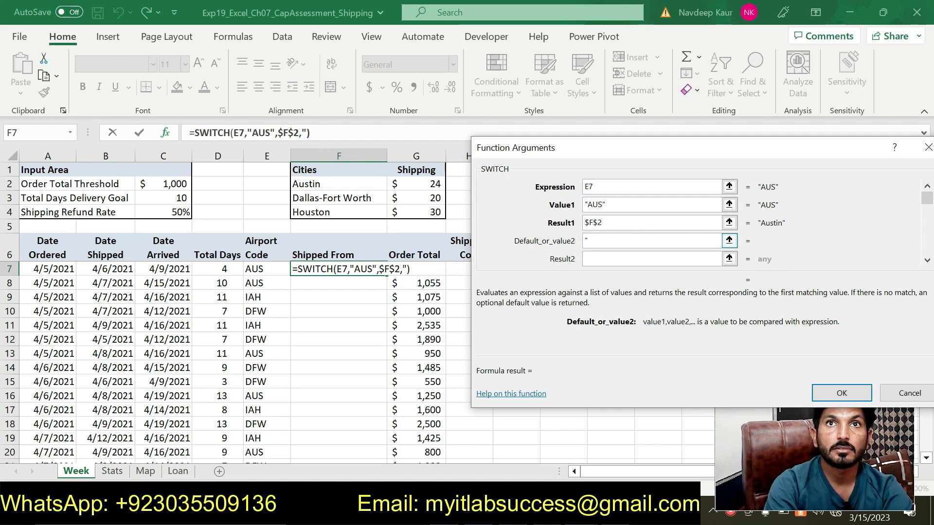
type("DFW\"")
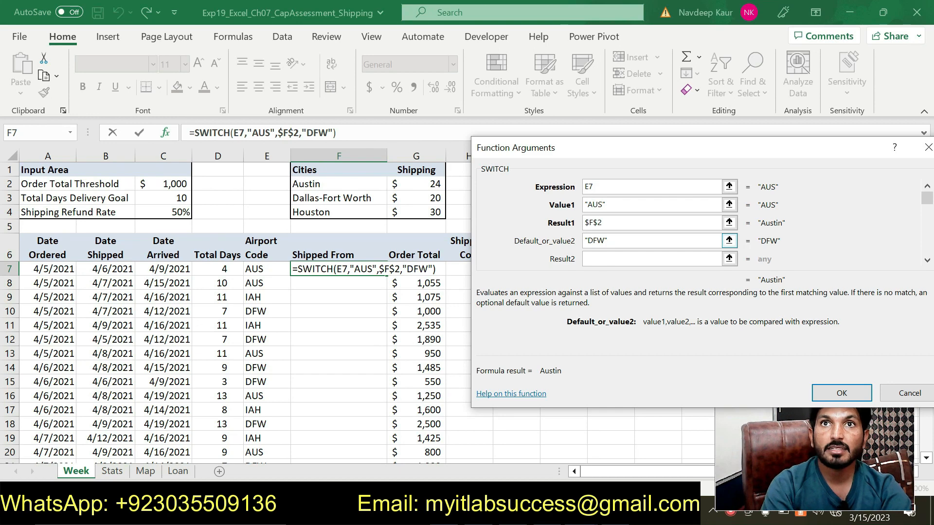
left_click(590, 262)
left_click(357, 198)
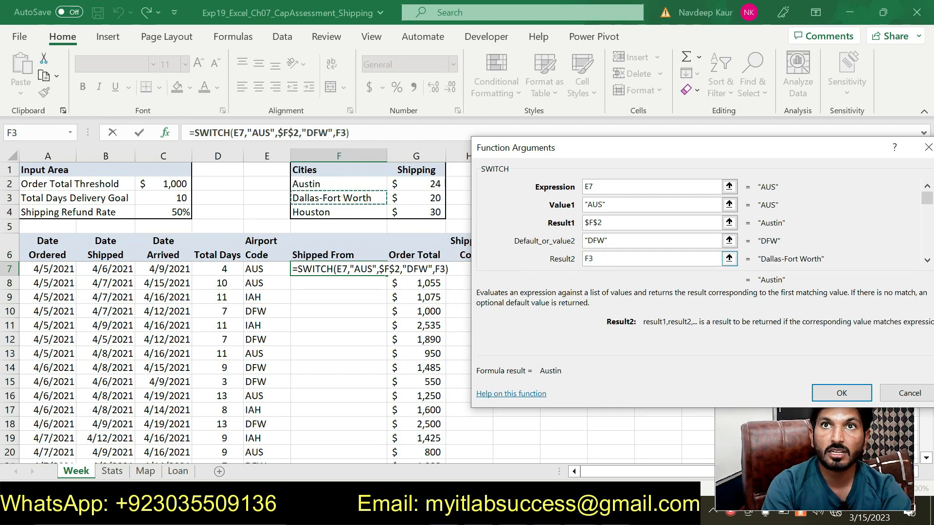
left_click(587, 259)
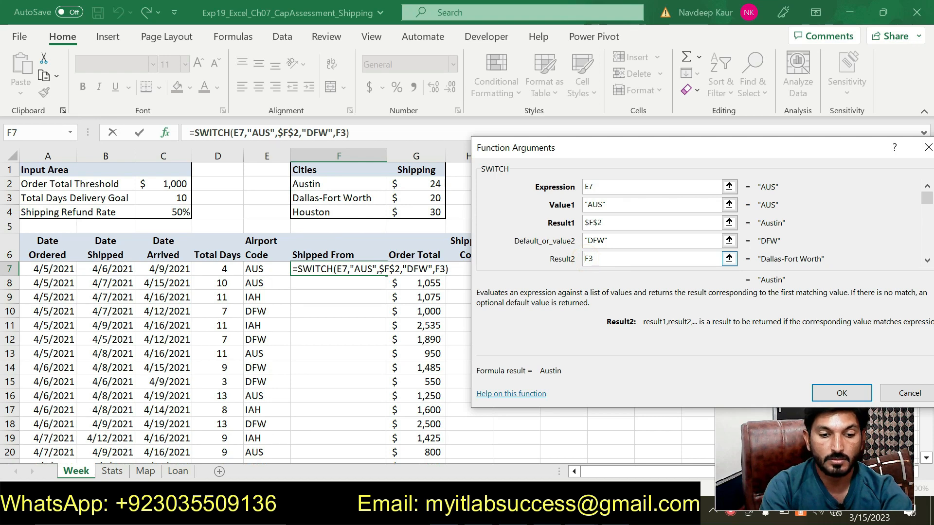
type("$F$")
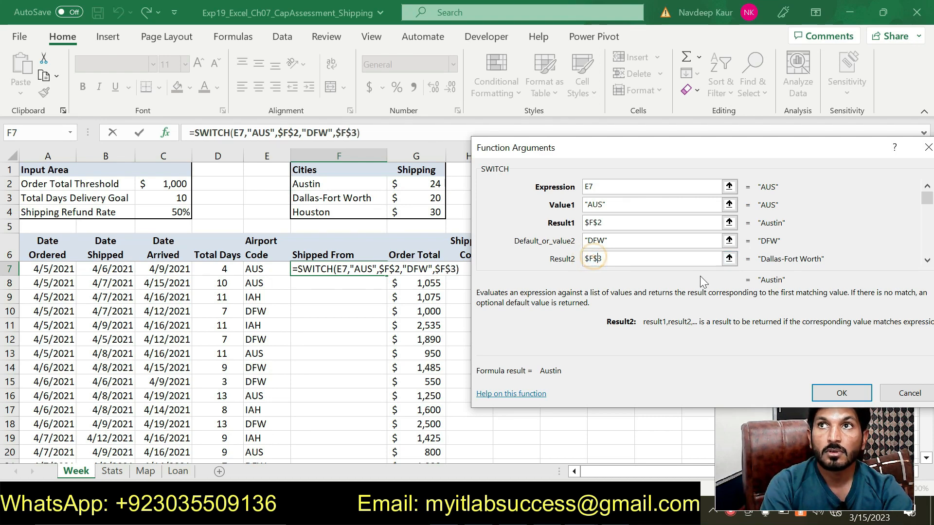
Set the SWITCH function's third value to "IAH" and its result to the Houston cell F4.
left_click_drag(691, 151, 521, 100)
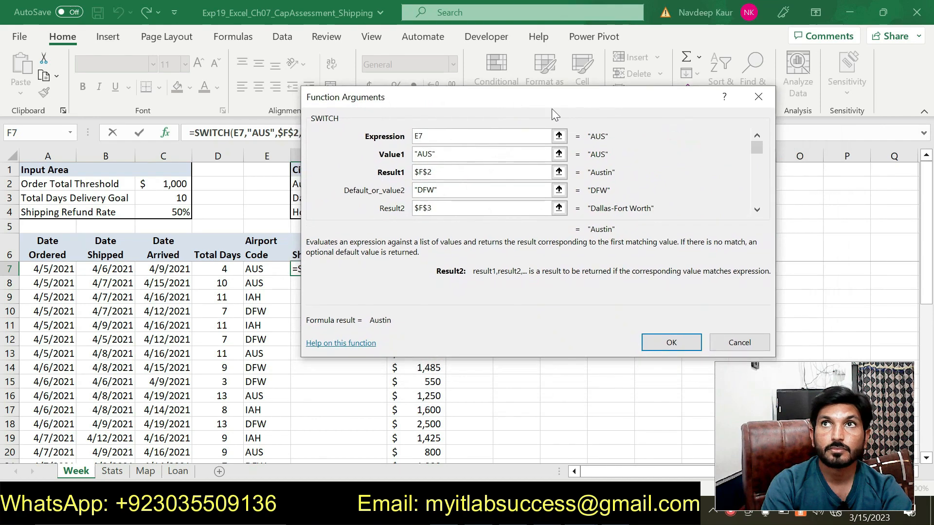
left_click(756, 209)
left_click(756, 209)
left_click(426, 195)
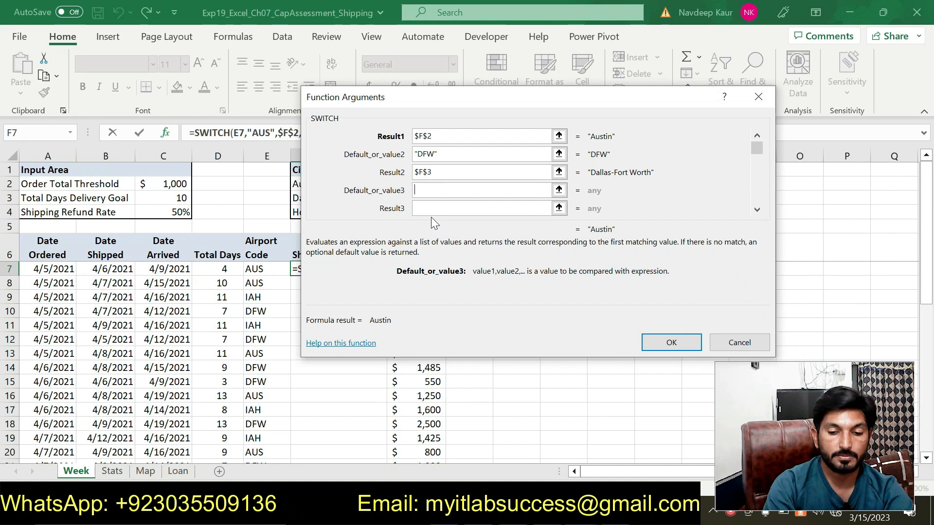
type("\"IA")
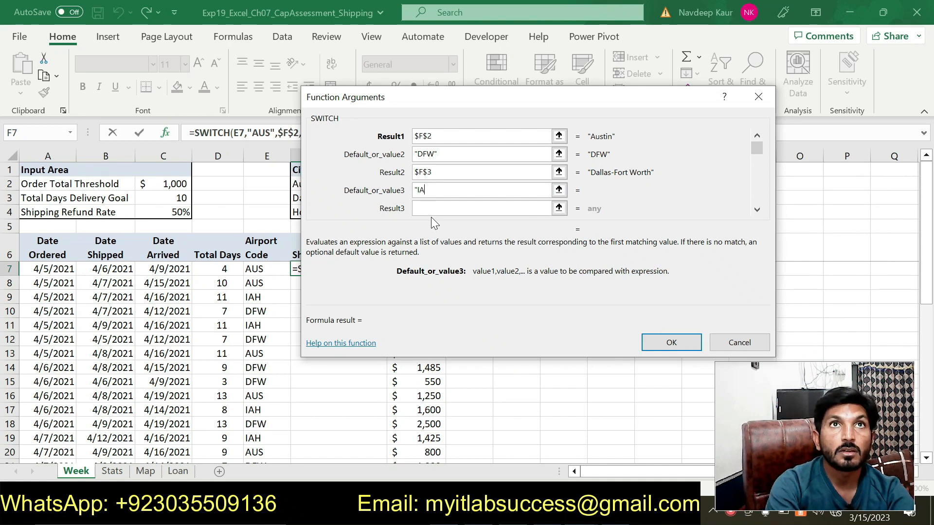
type("H\"")
left_click(431, 211)
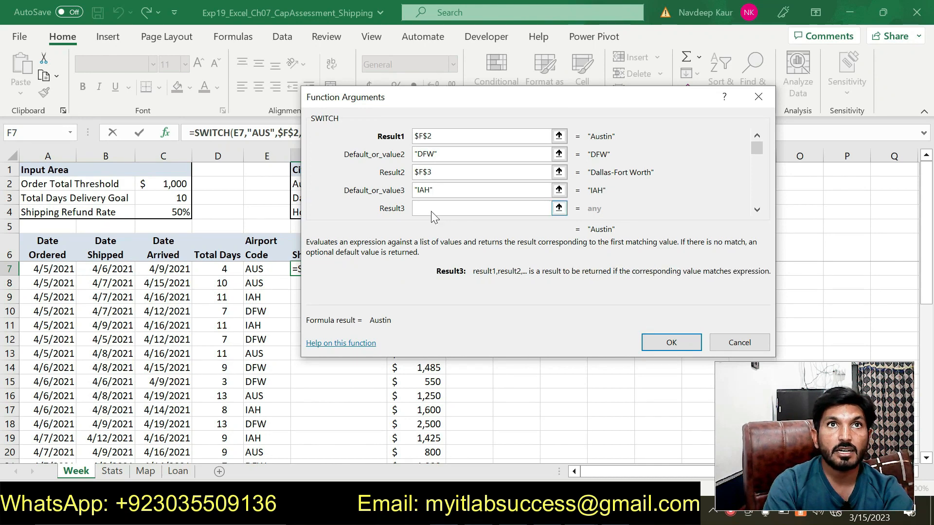
left_click_drag(425, 97, 500, 85)
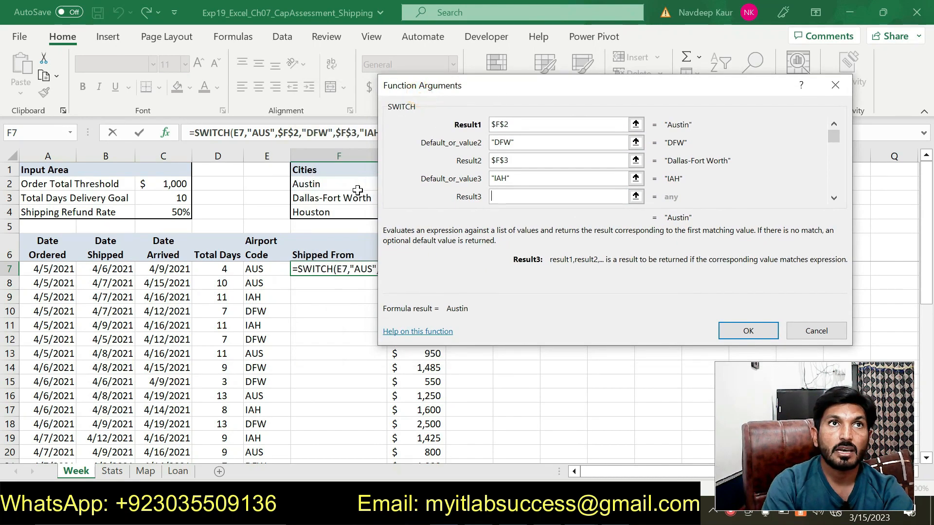
left_click(341, 211)
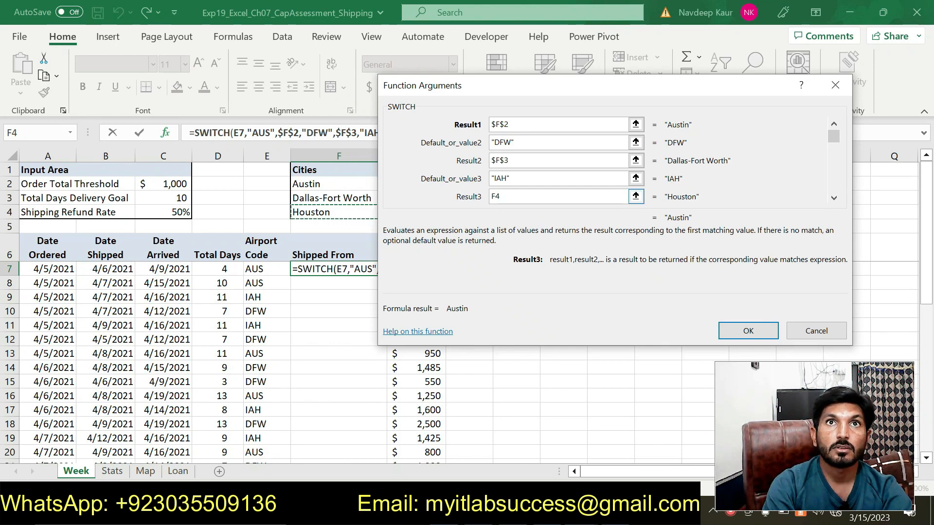
Make the third result reference absolute as $F$4 and enter the completed SWITCH function in cell F7.
left_click(493, 196)
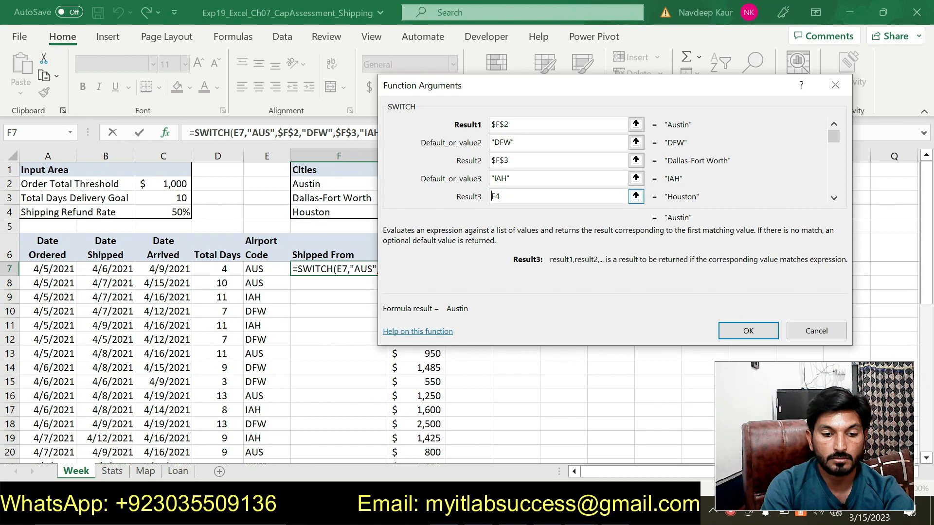
type("$")
key("Right")
type("$")
left_click(741, 332)
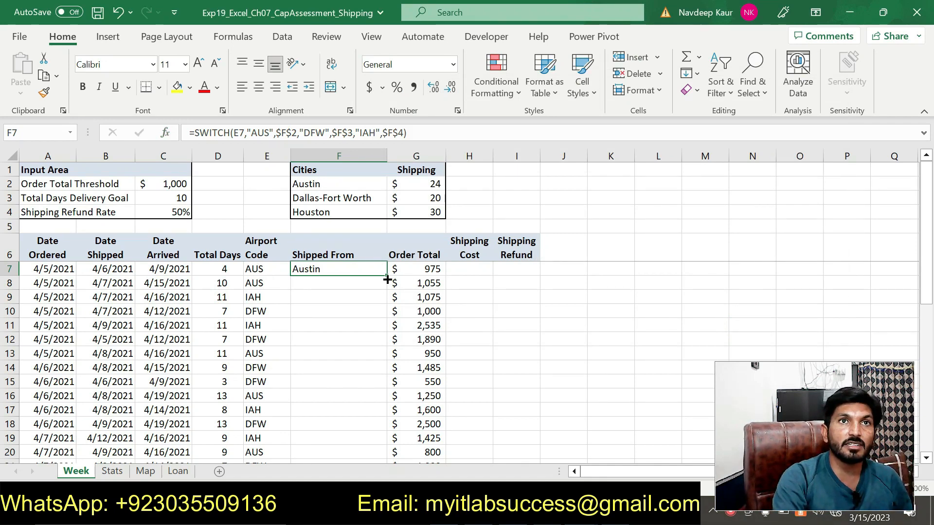
Copy the SWITCH function from F7 down to F8:F35 and check the returned city names against the airport codes.
left_click_drag(387, 276, 363, 425)
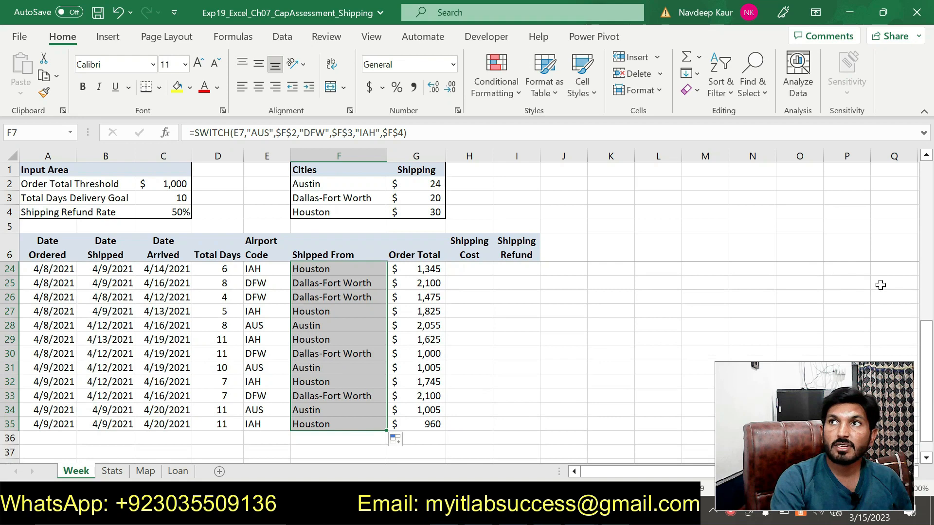
left_click(926, 267)
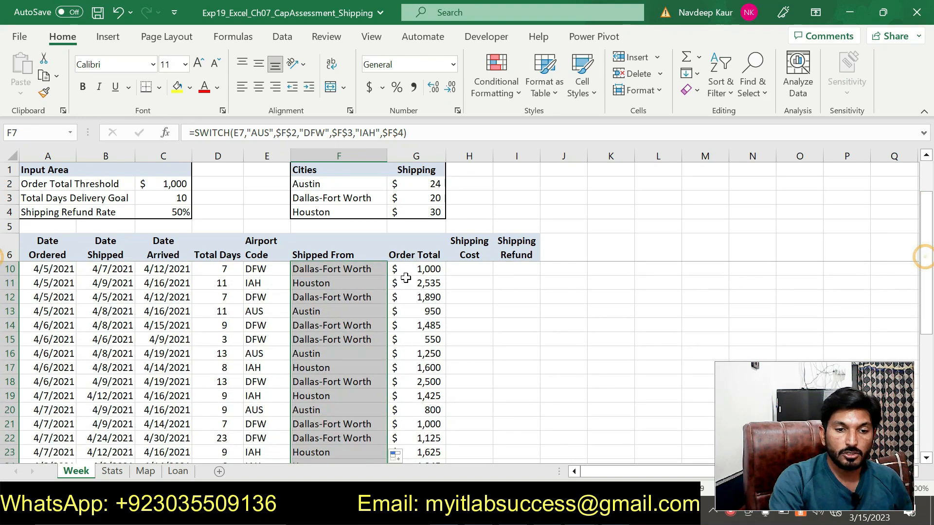
left_click(266, 283)
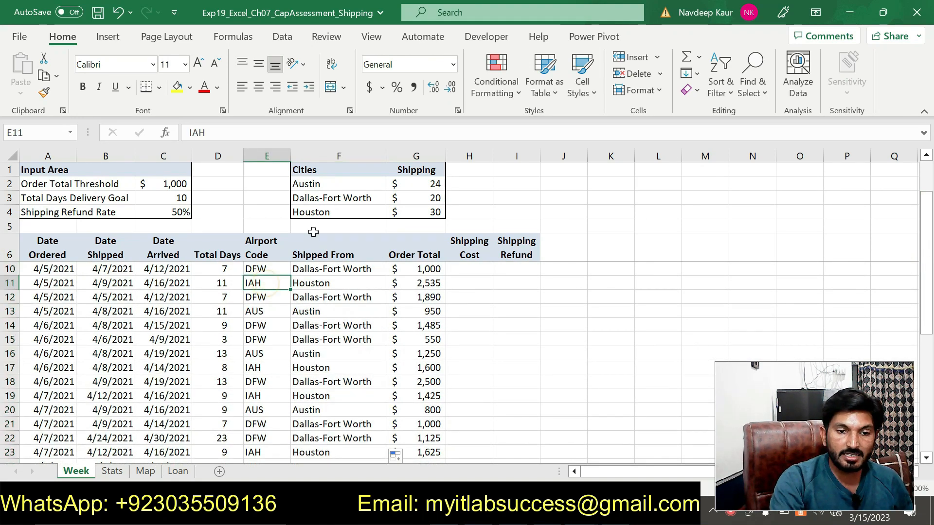
left_click(334, 213)
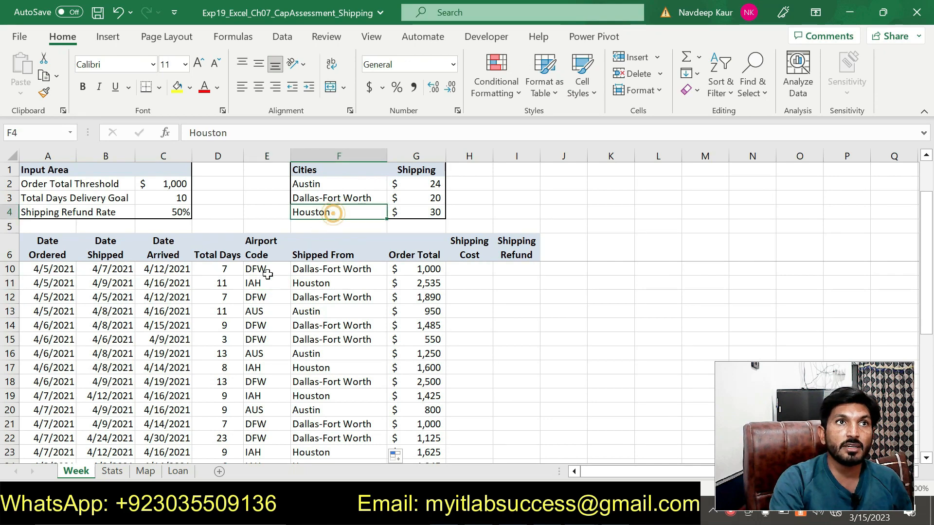
left_click(262, 296)
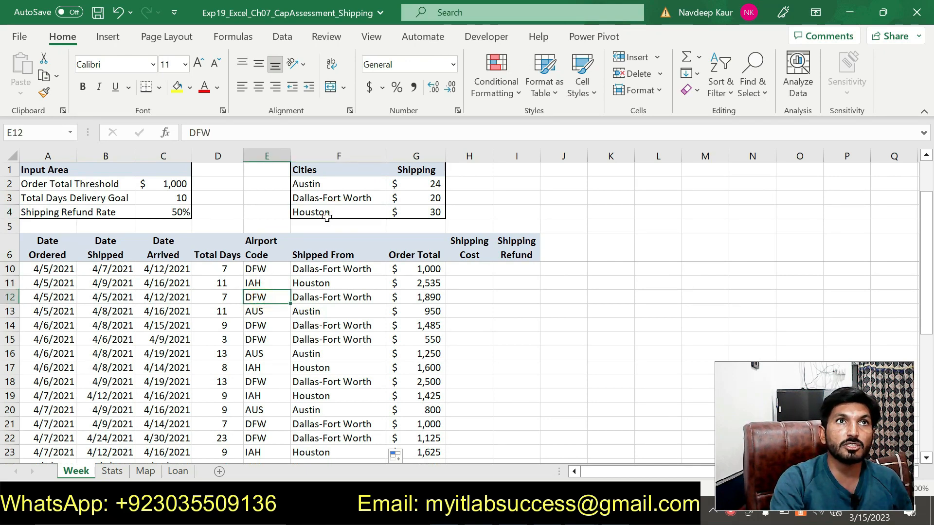
left_click(335, 198)
left_click(332, 299)
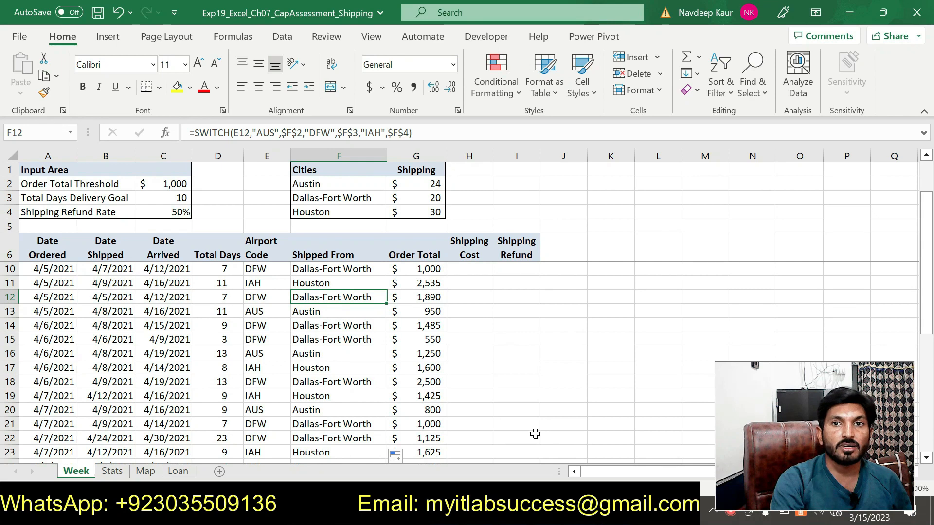
Switch to the Word instructions and remove the green highlight from the step 3 SWITCH function paragraph.
key("alt+Tab")
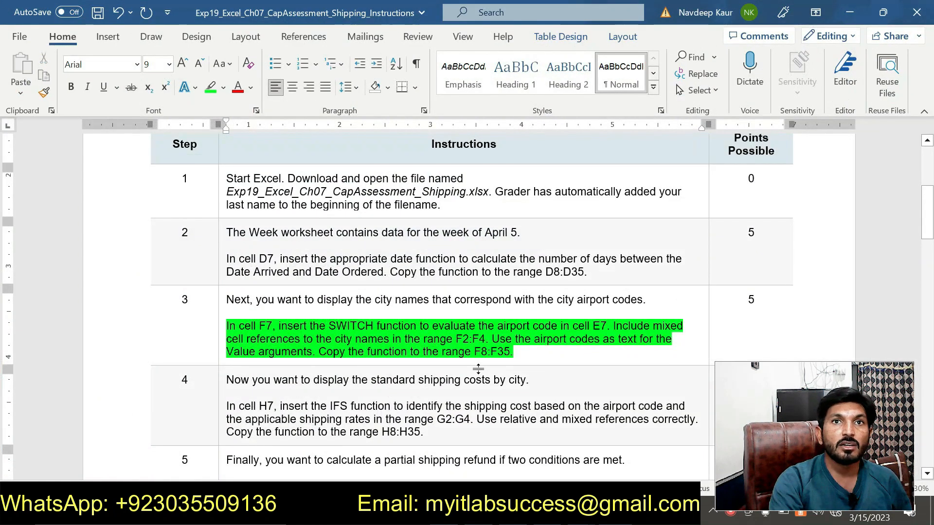
left_click_drag(525, 352, 226, 327)
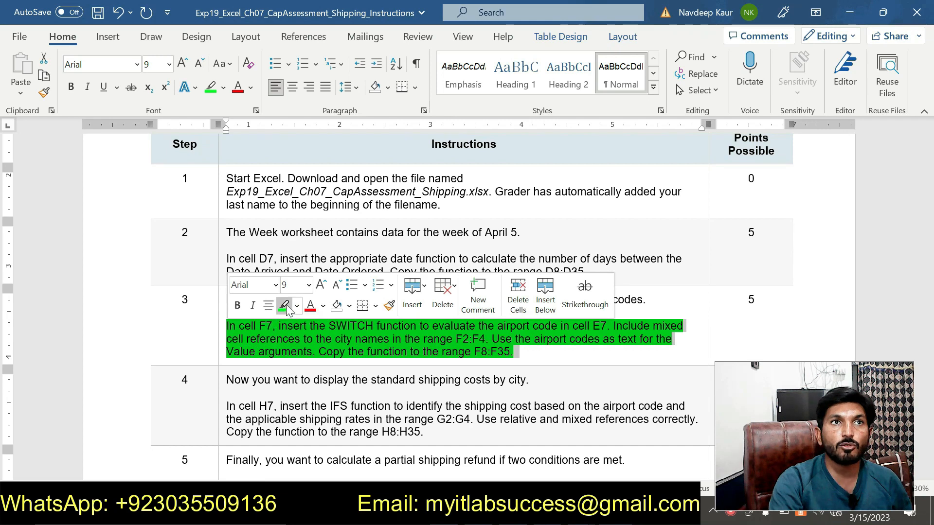
left_click(286, 305)
left_click(523, 352)
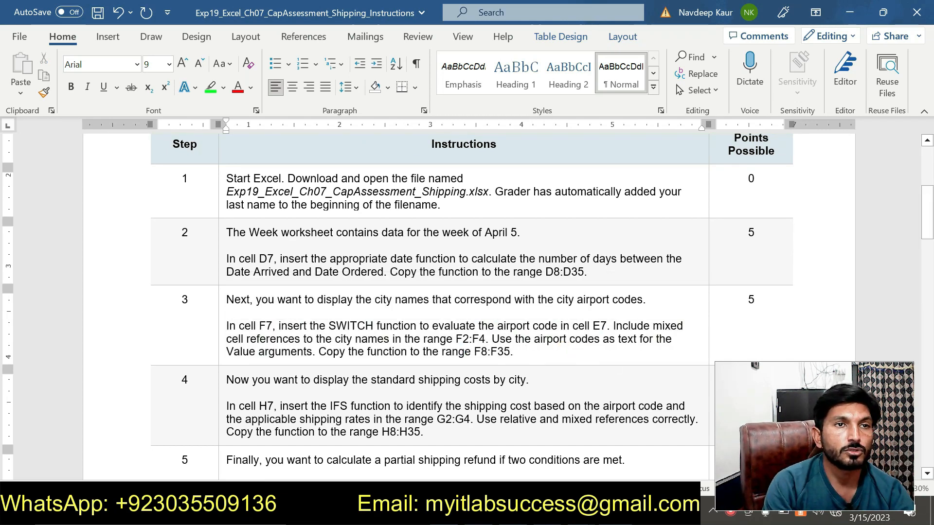
Highlight the step 4 IFS function paragraph in green and read its requirements.
triple_click(441, 432)
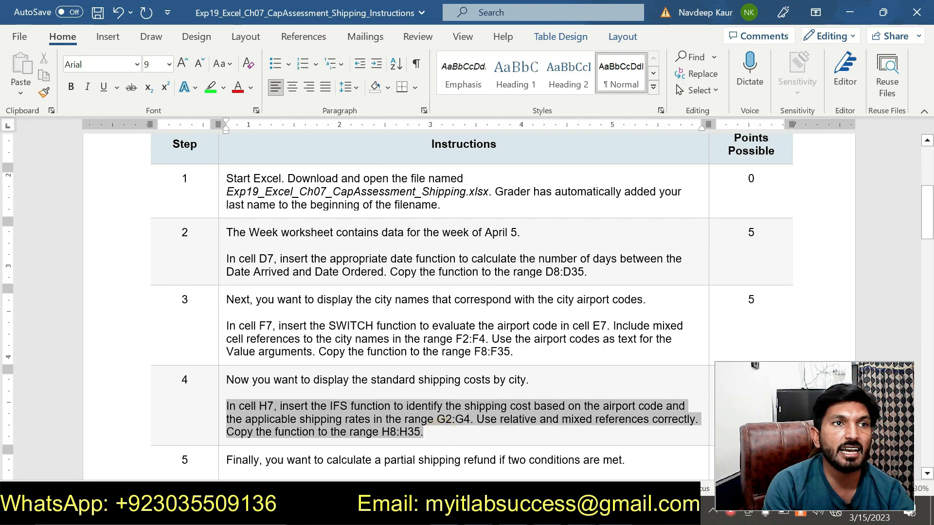
left_click(286, 380)
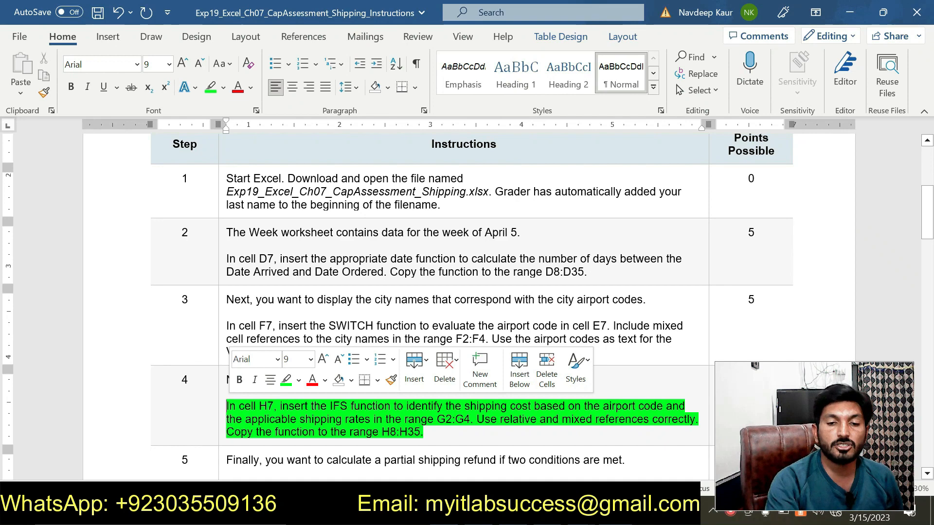
left_click_drag(925, 233, 926, 245)
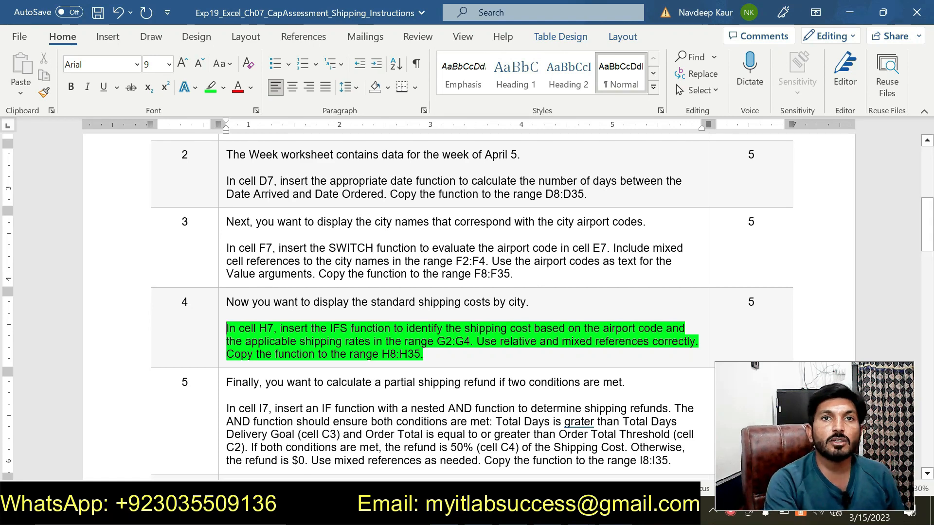
left_click(455, 359)
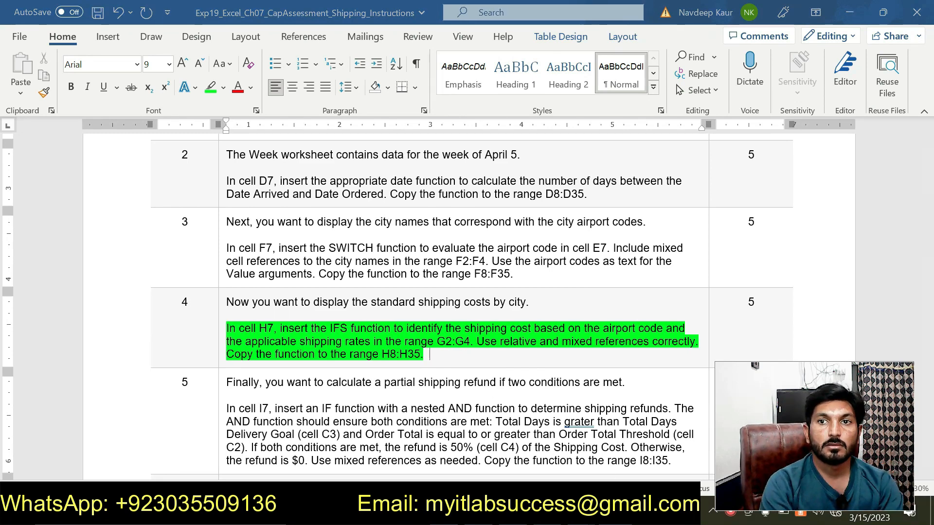
Switch back to the Excel workbook, start an IFS function in cell H7 and open its function arguments.
key("alt+Tab")
left_click(465, 266)
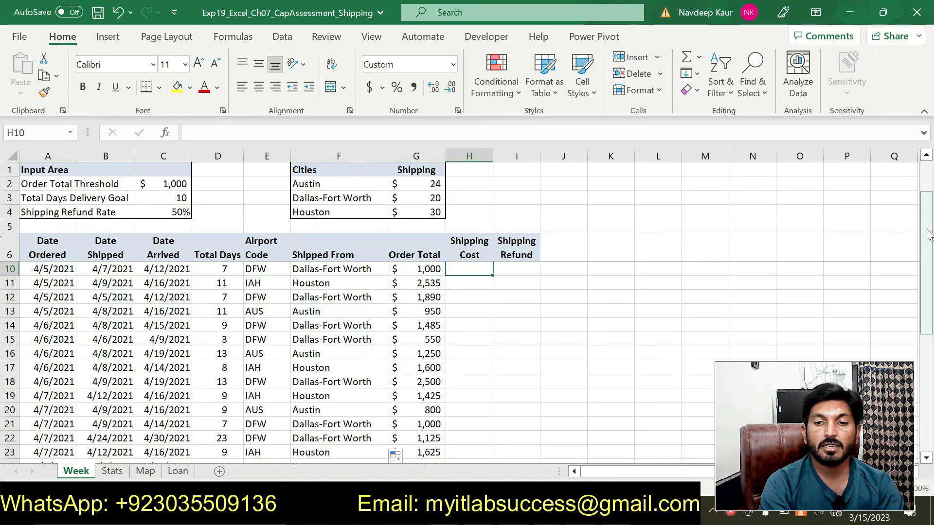
left_click_drag(929, 223, 928, 158)
left_click(471, 269)
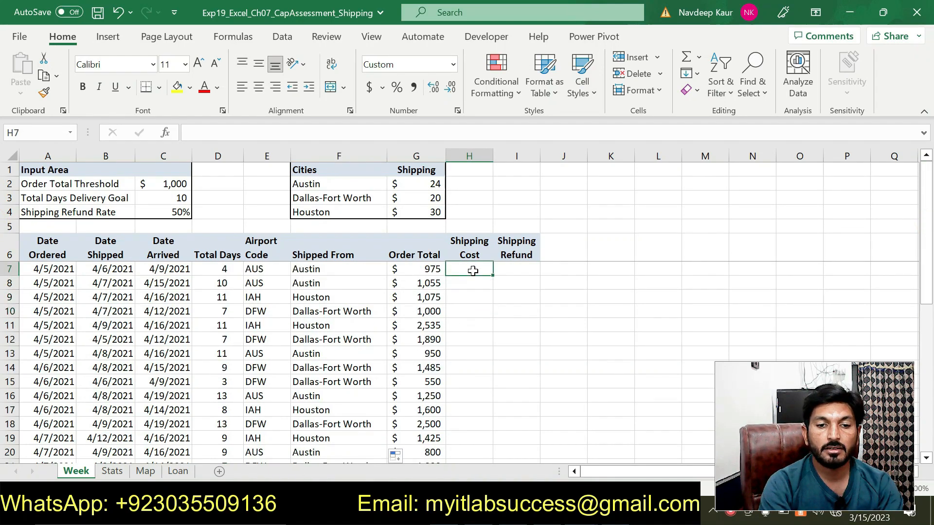
type("=")
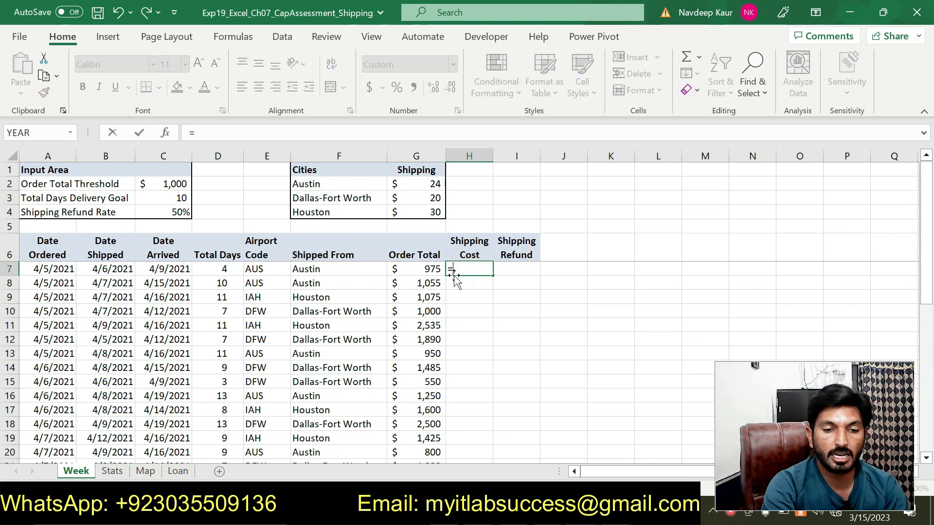
type("IFS(")
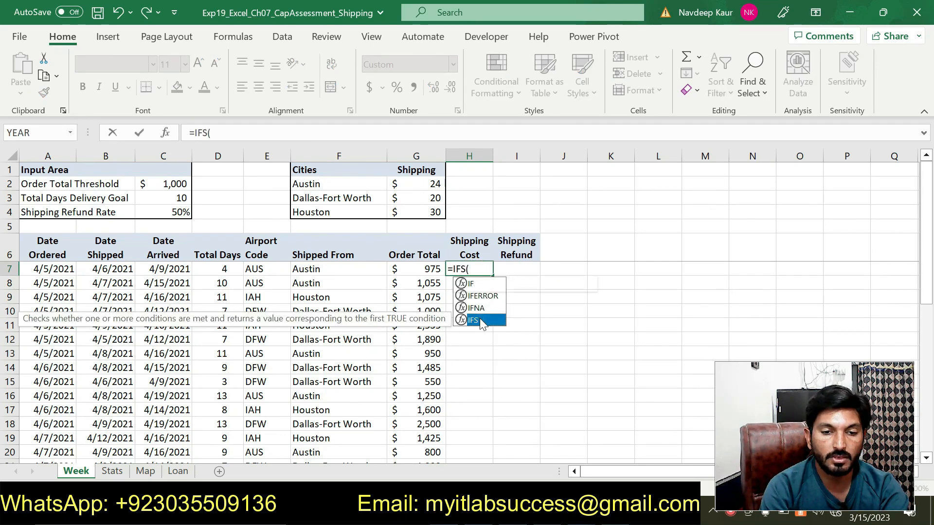
double_click(474, 320)
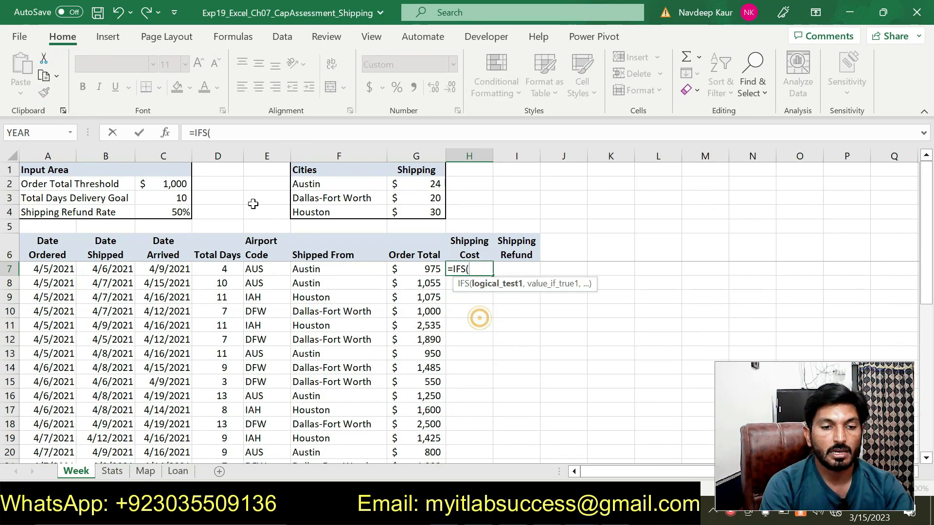
left_click(165, 134)
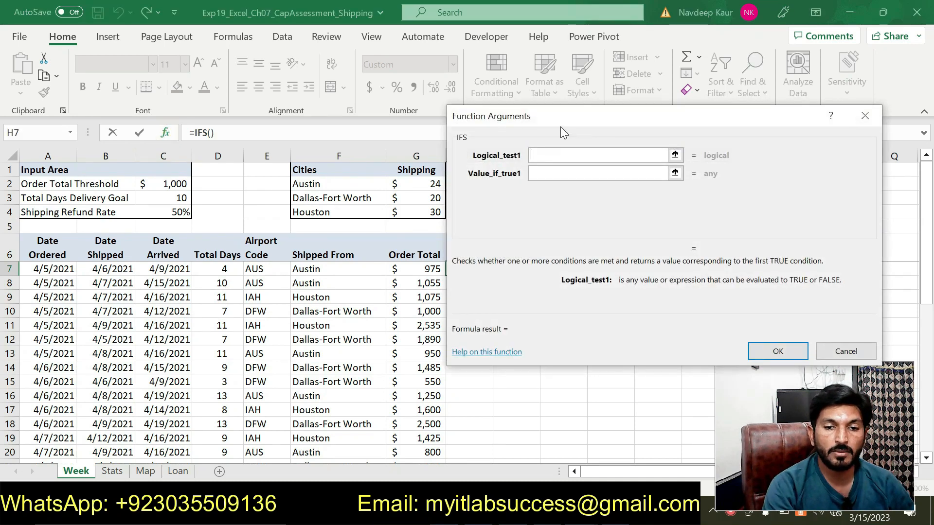
Set the IFS function's first logical test to F7="Austin".
left_click_drag(560, 126, 574, 134)
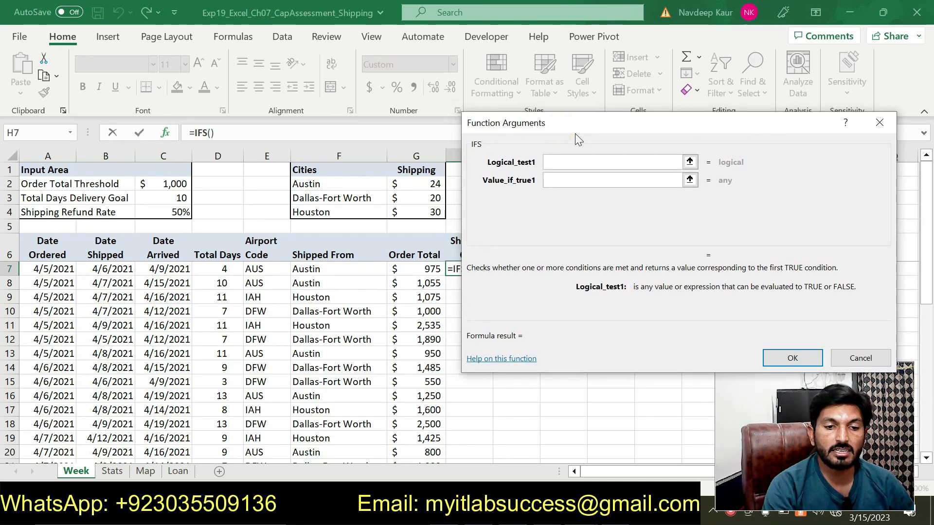
left_click(331, 269)
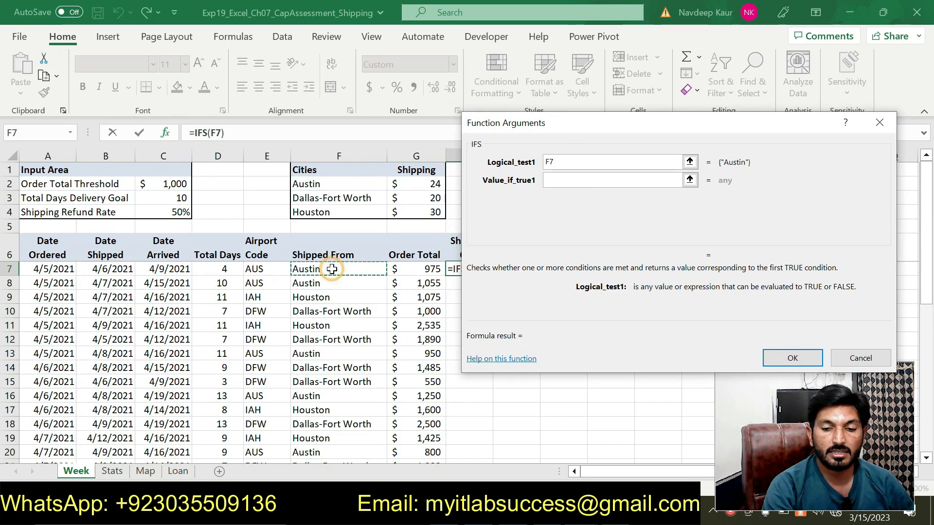
type("=\"")
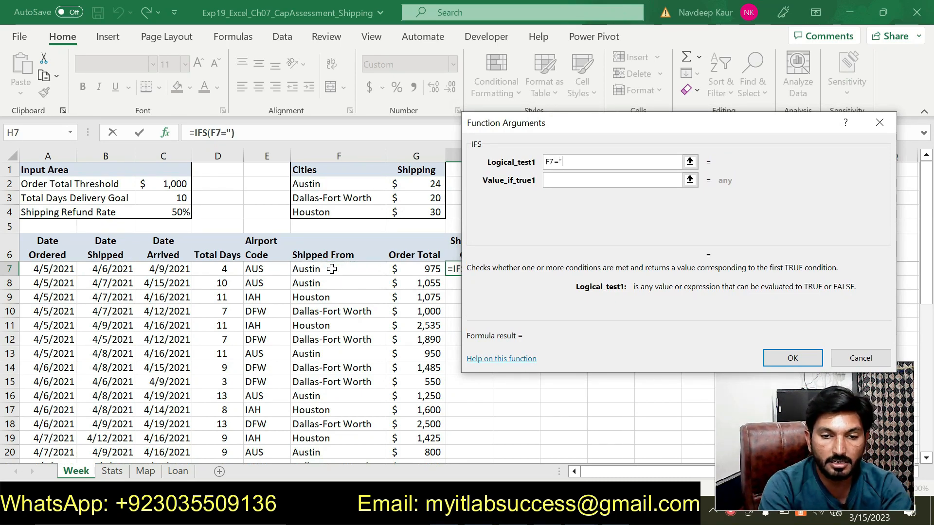
type("A")
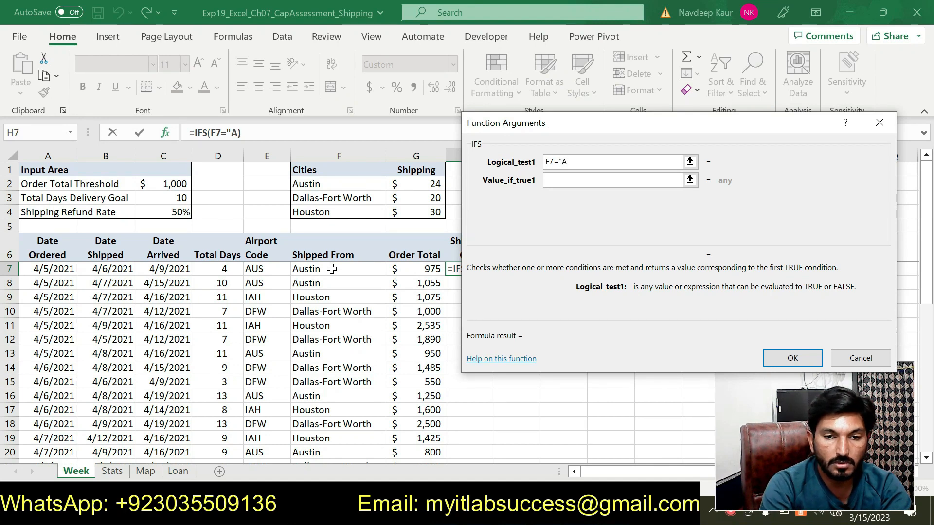
type("ustin\"")
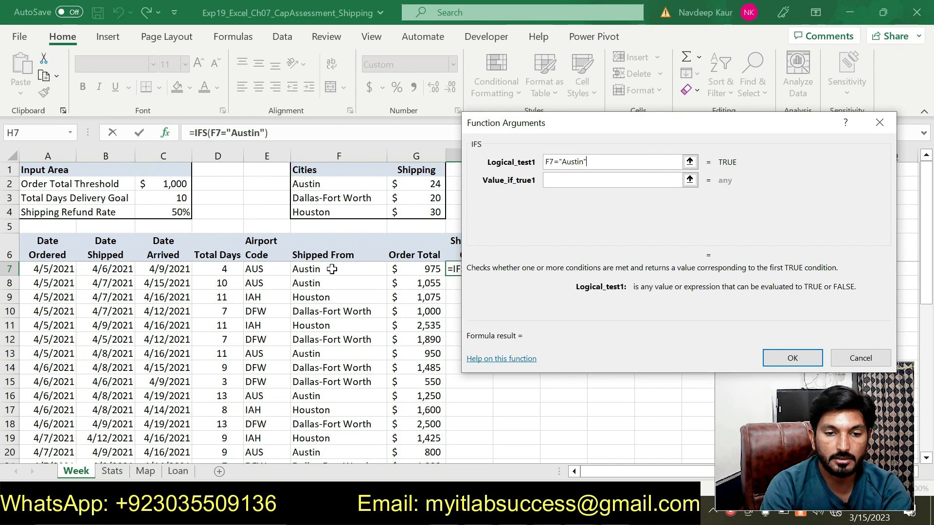
Set the value returned by the first test to Austin's shipping rate with the absolute reference $G$2.
left_click_drag(553, 127, 591, 131)
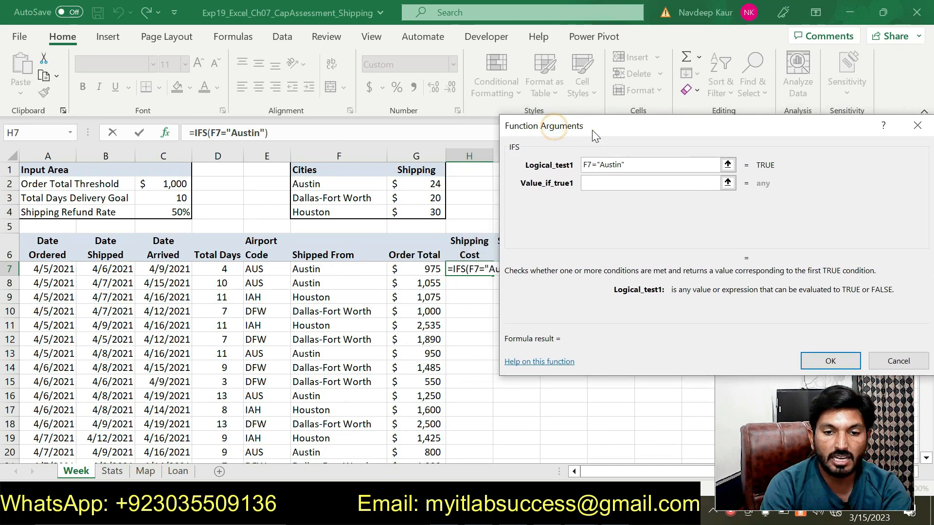
key("Tab")
left_click(432, 189)
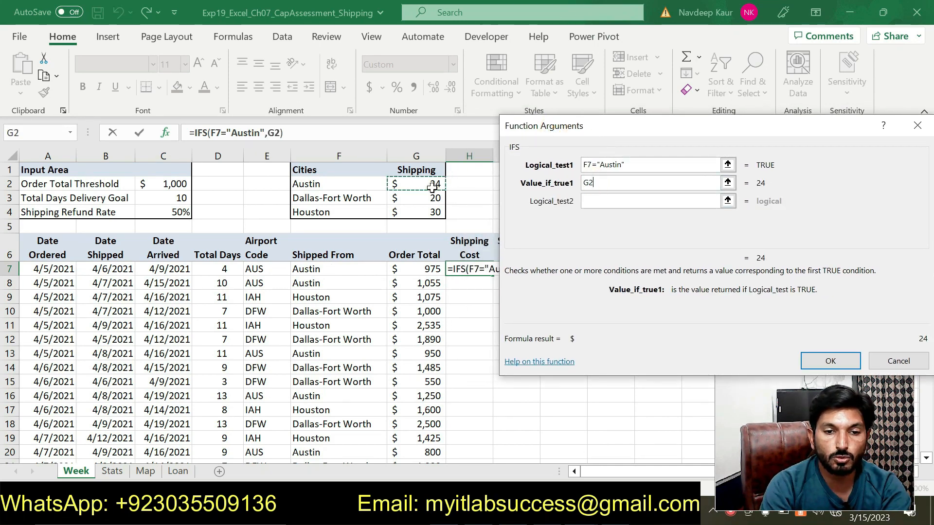
left_click(584, 183)
type("$")
left_click(593, 183)
type("$")
Begin the IFS function's second logical test with F7= and an opening quotation mark.
left_click(596, 202)
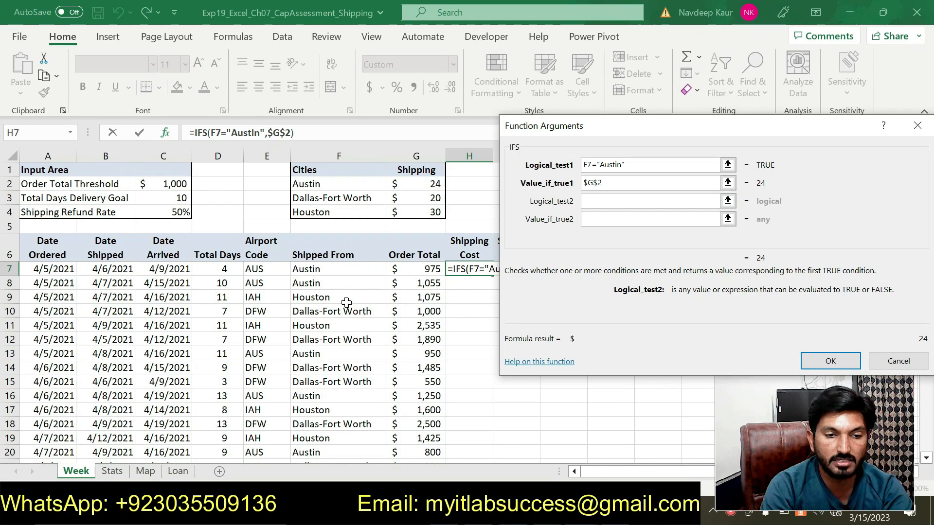
left_click(354, 272)
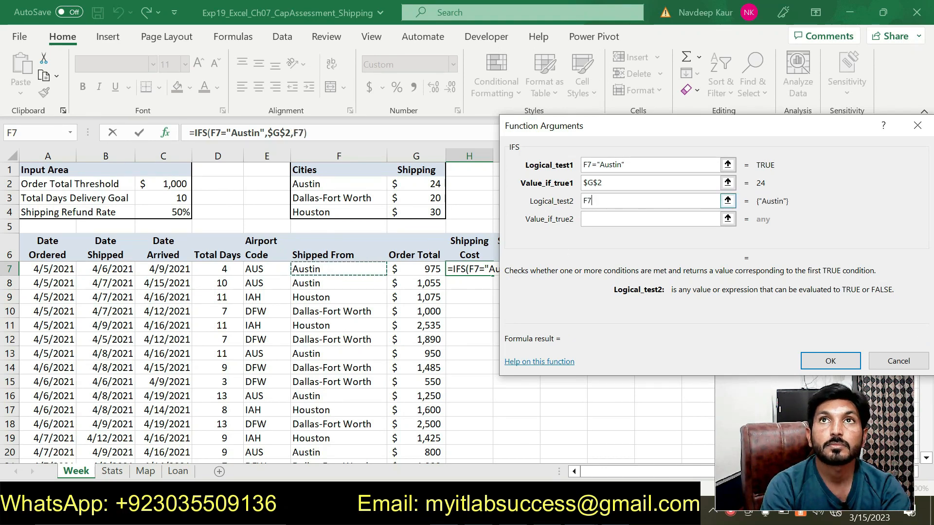
type("+")
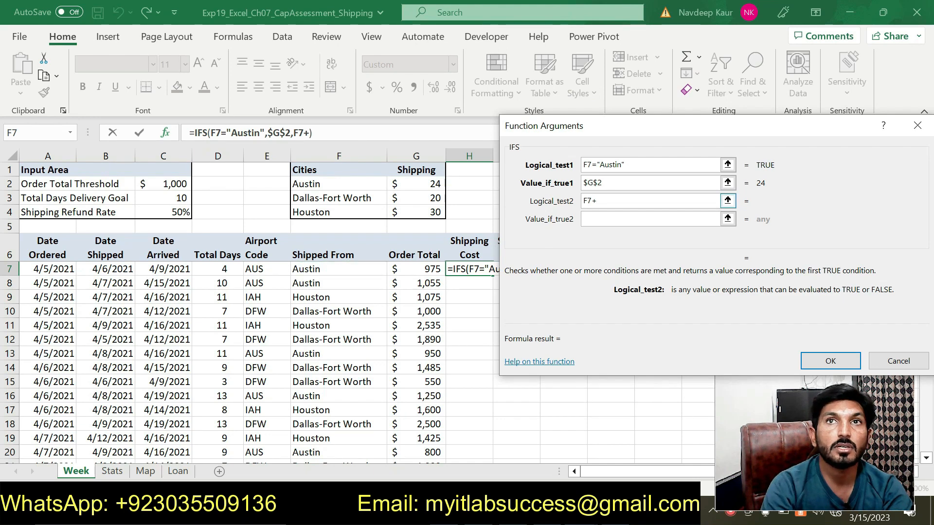
key("BackSpace")
type("+")
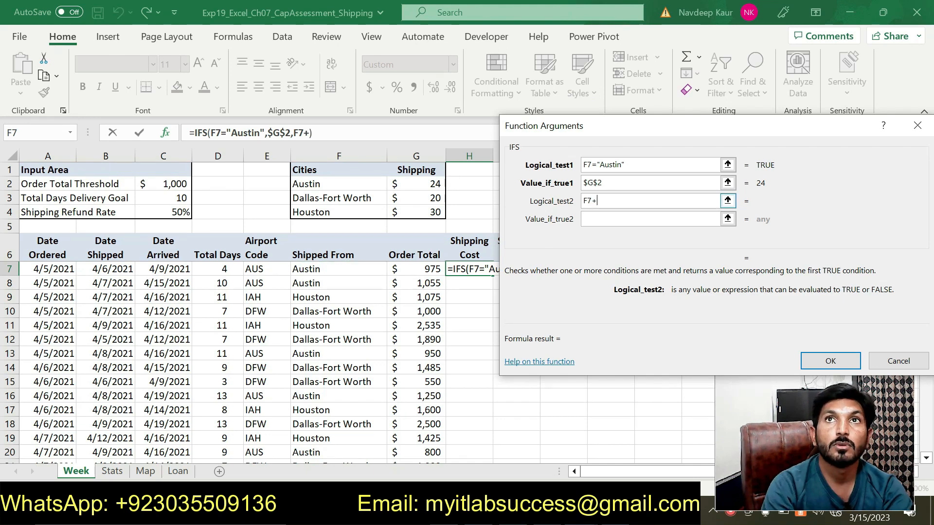
key("BackSpace")
type("=")
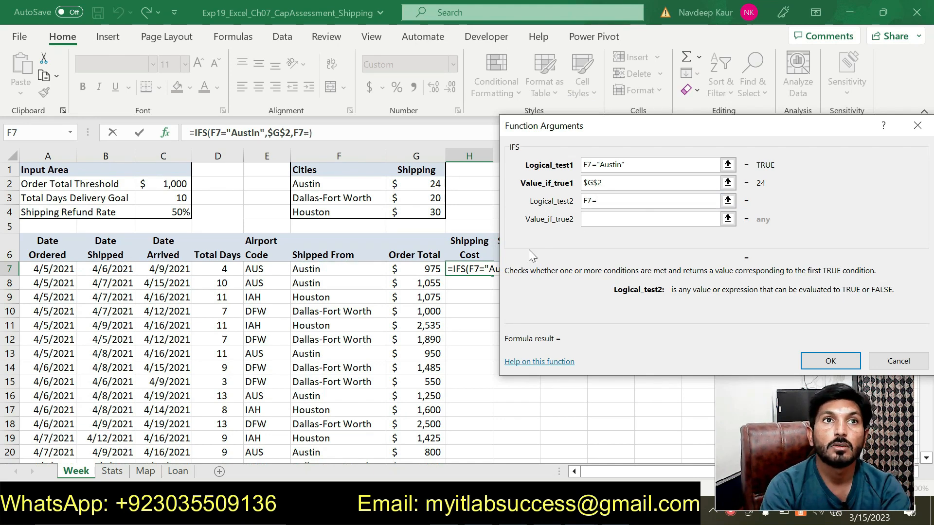
type("\"")
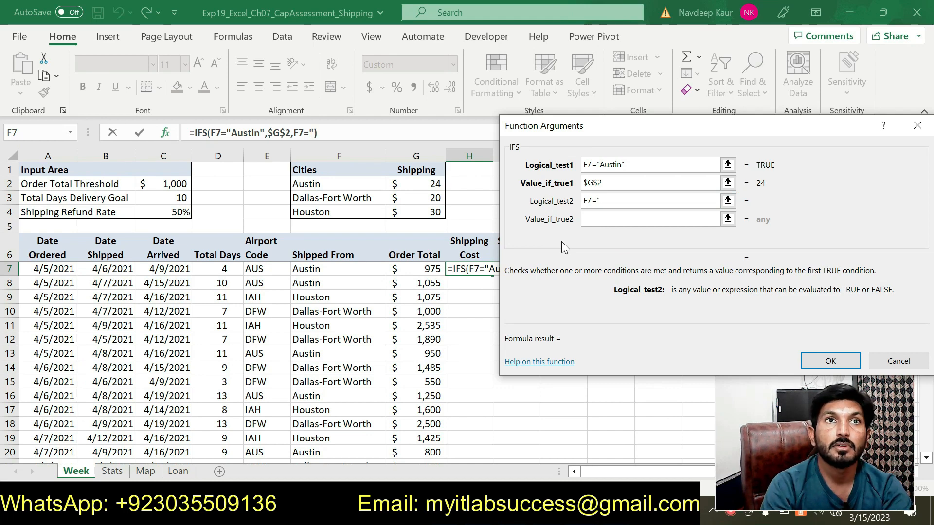
left_click(330, 311)
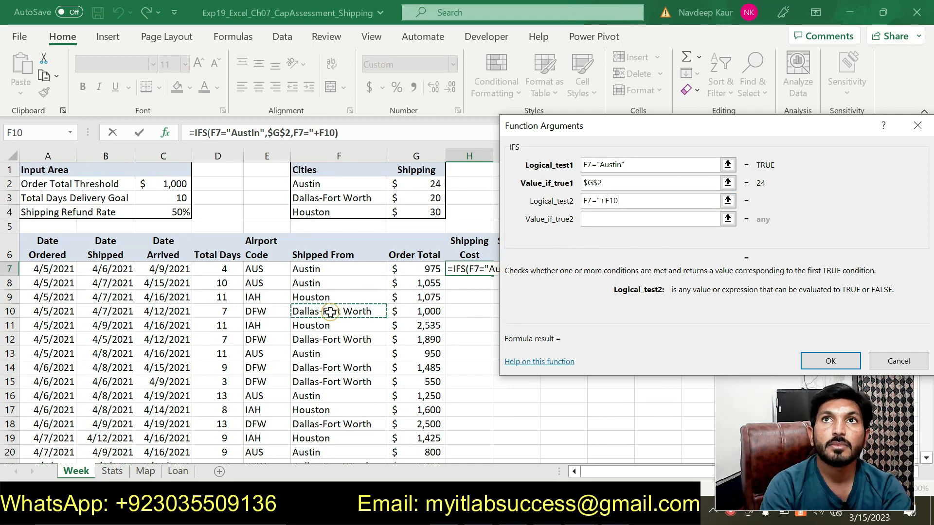
key("BackSpace")
key("BackSpace")
key("BackSpace")
key("BackSpace")
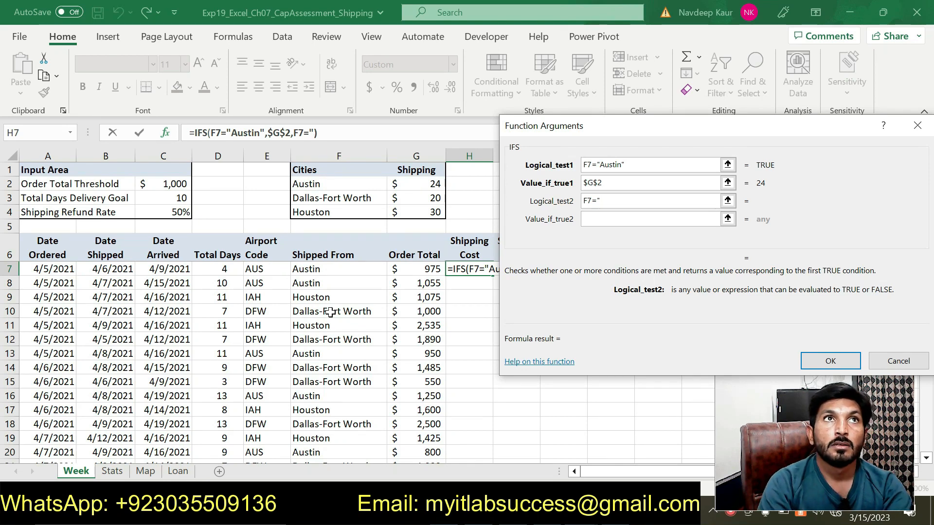
Complete the second logical test with the city text so it reads F7="Dallas - Fort Worth".
type("D")
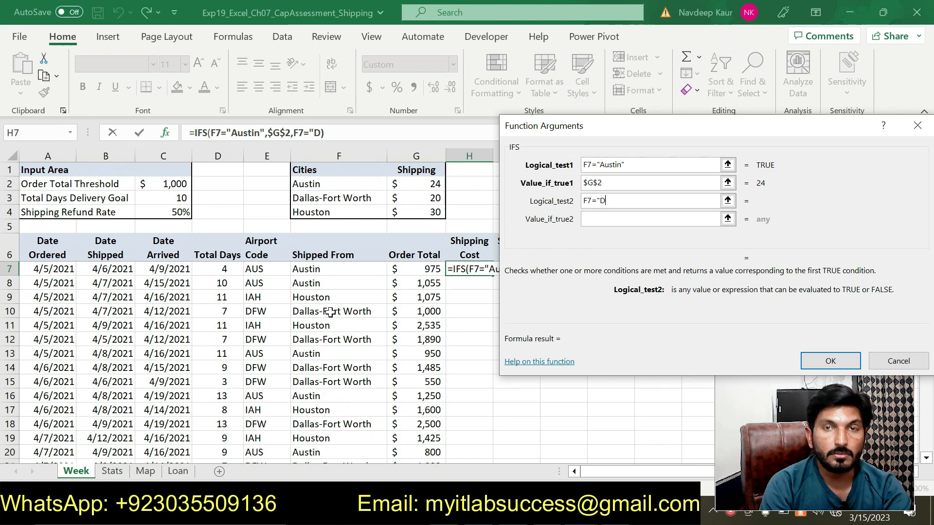
type("allas")
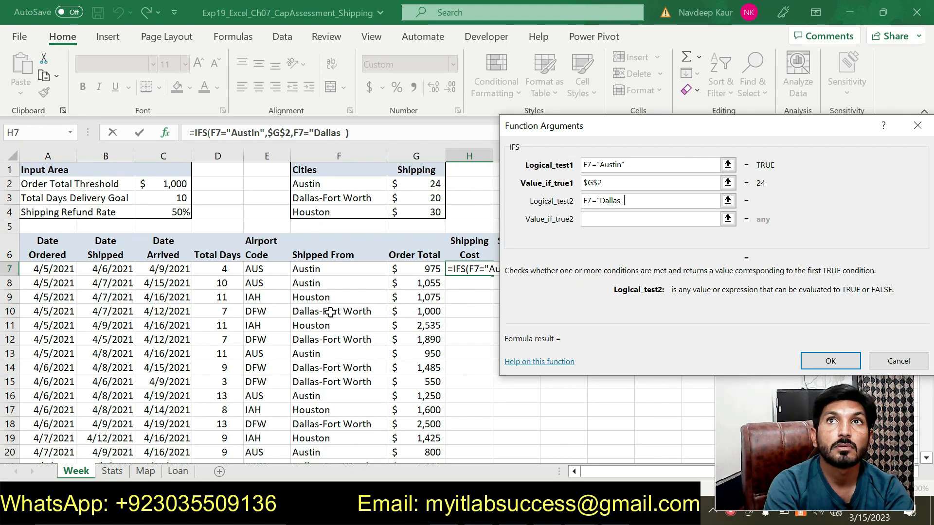
type("-")
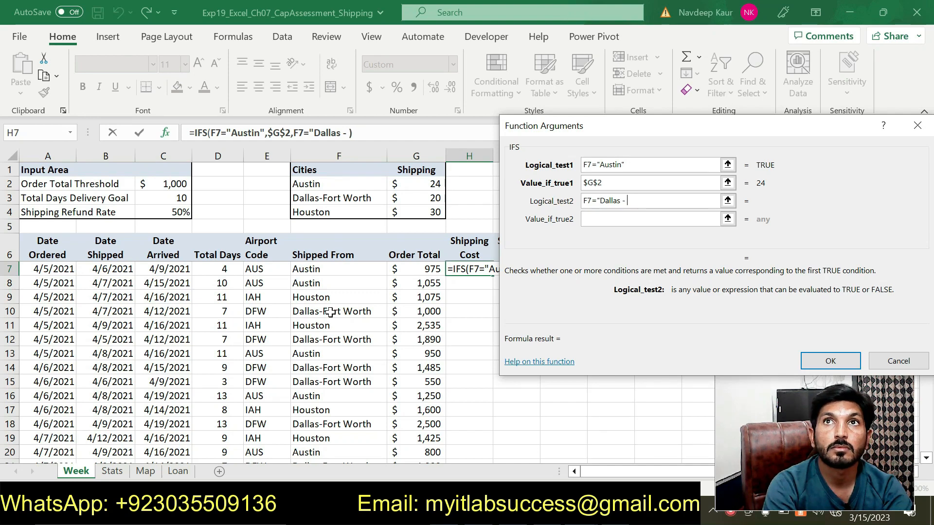
type("Fort")
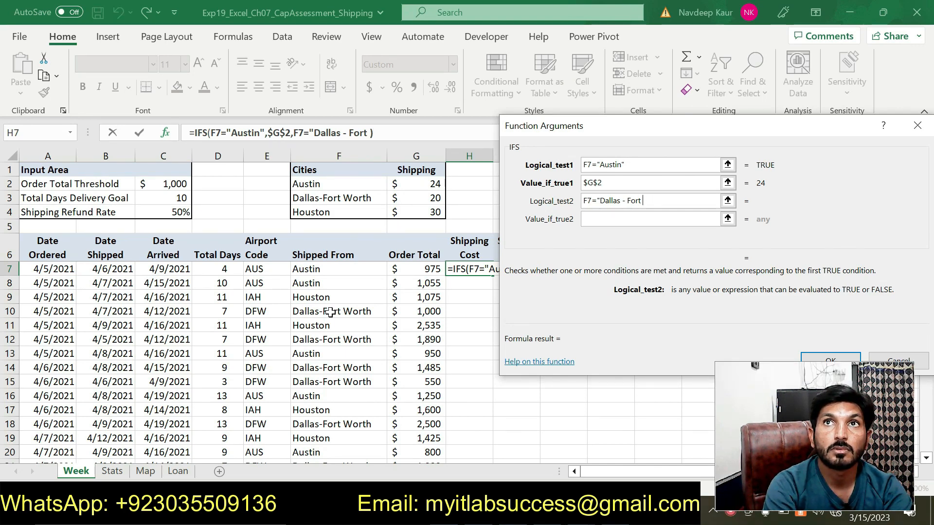
type(" Worth\"")
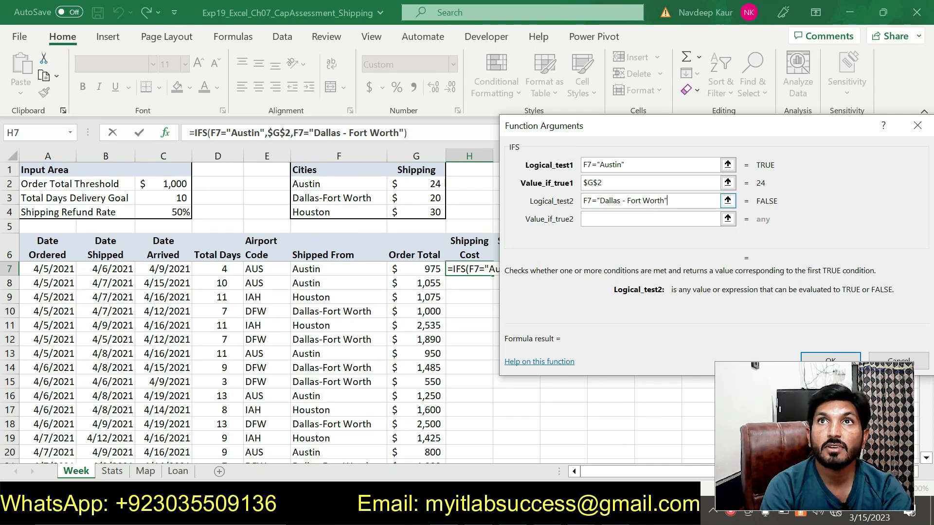
Try to remove the spaces around the hyphen in the second logical test's city text.
left_click(622, 200)
key("Left")
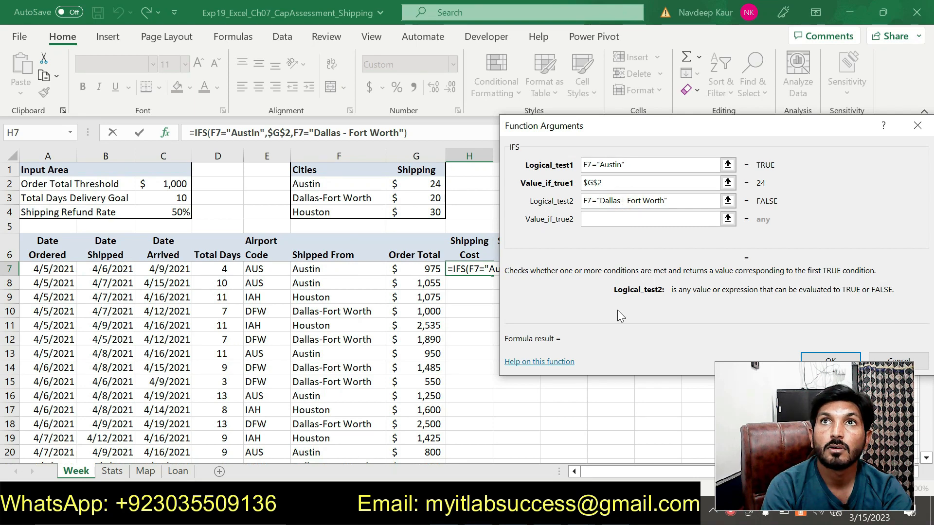
key("Delete")
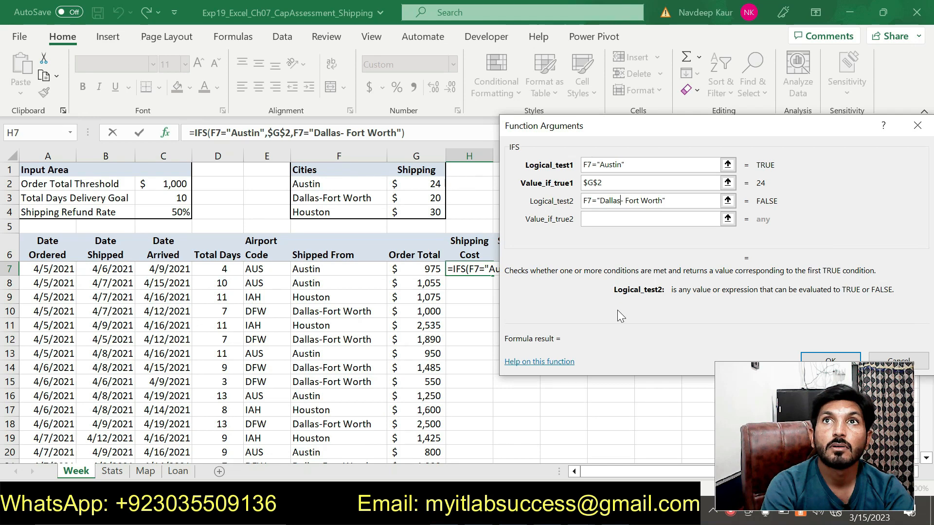
key("Right")
key("Delete")
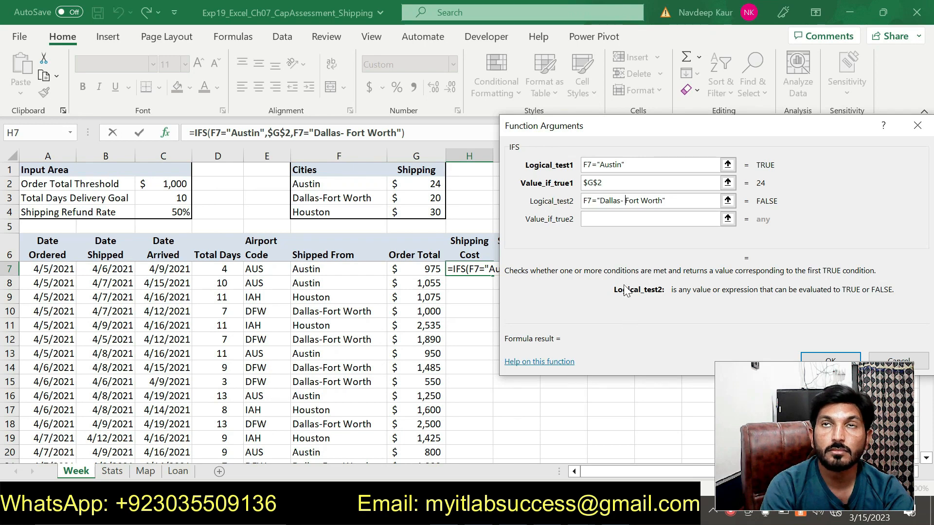
key("Left")
key("Left")
Set the value returned by the second test to the Dallas-Fort Worth shipping rate with the absolute reference $G$3.
key("Tab")
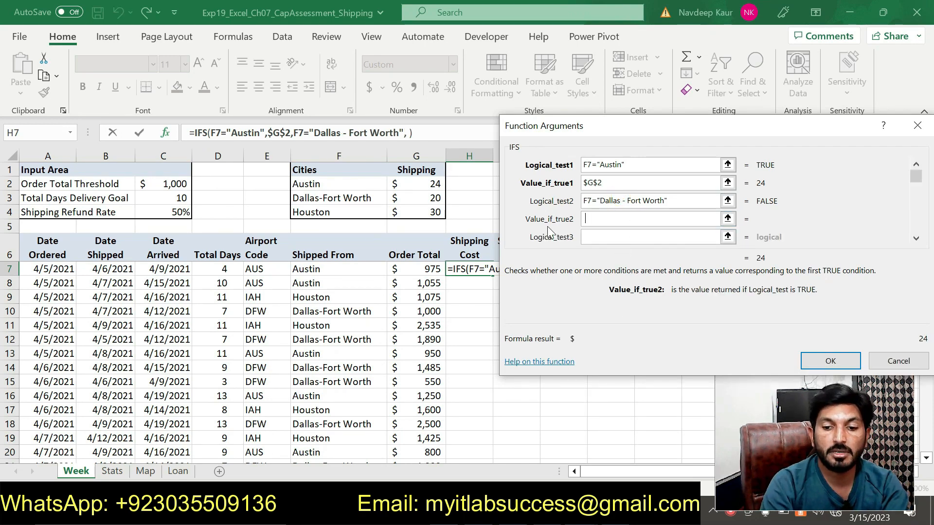
left_click(433, 196)
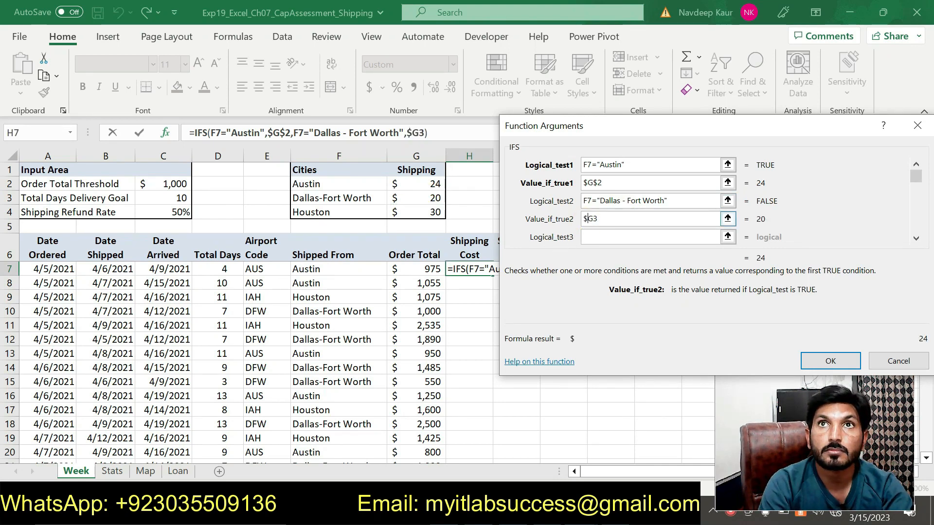
type("$")
left_click(592, 219)
type("$")
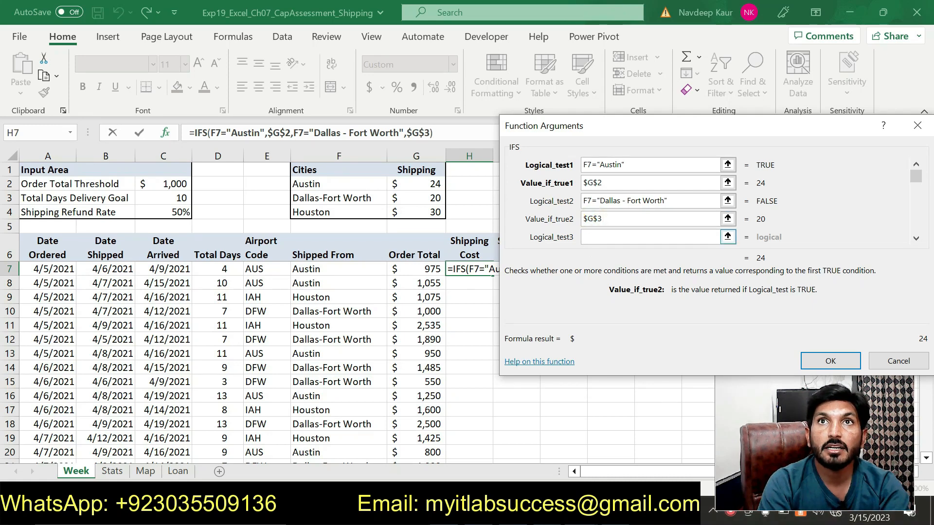
Set the IFS function's third logical test to F7="Houstin".
left_click(589, 237)
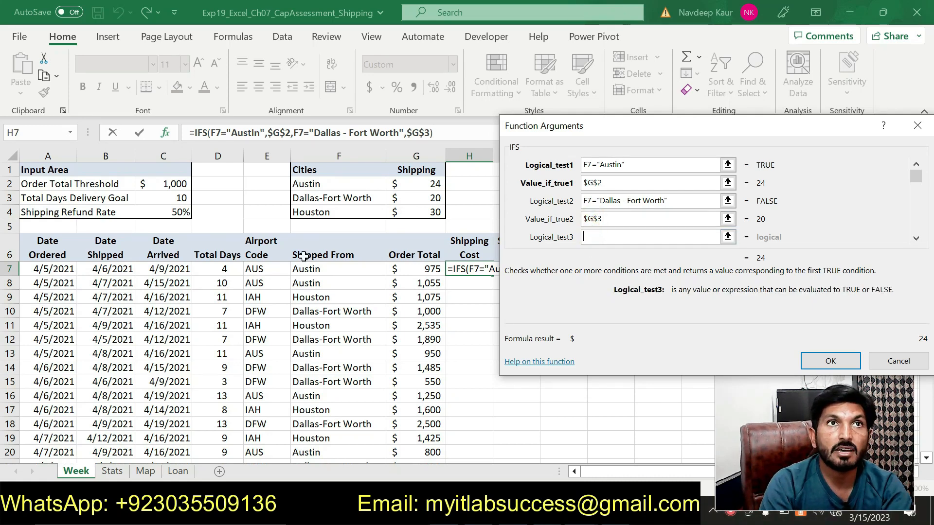
left_click(319, 272)
type("=")
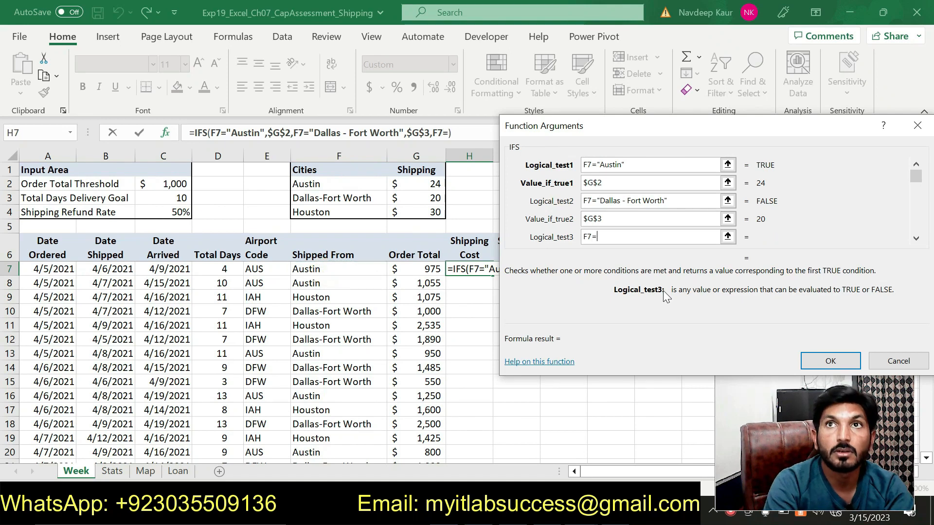
type("\"")
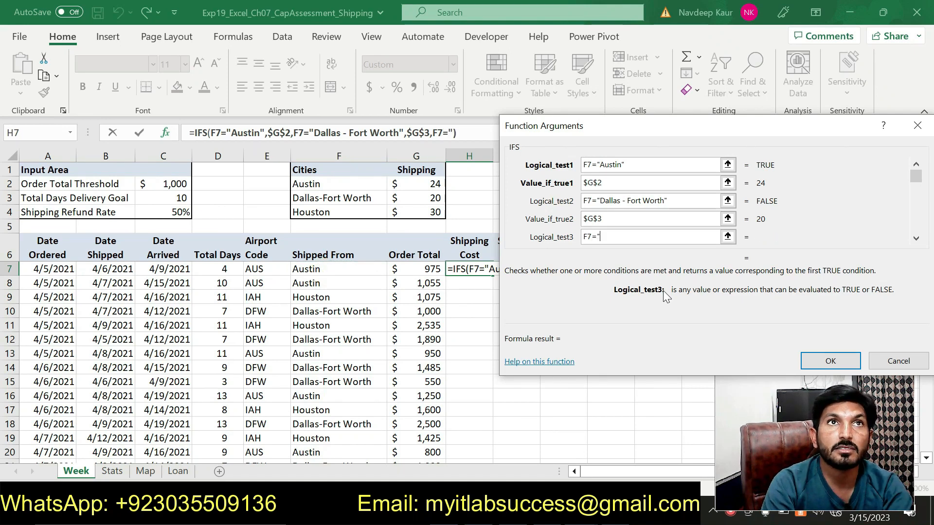
type("Hois")
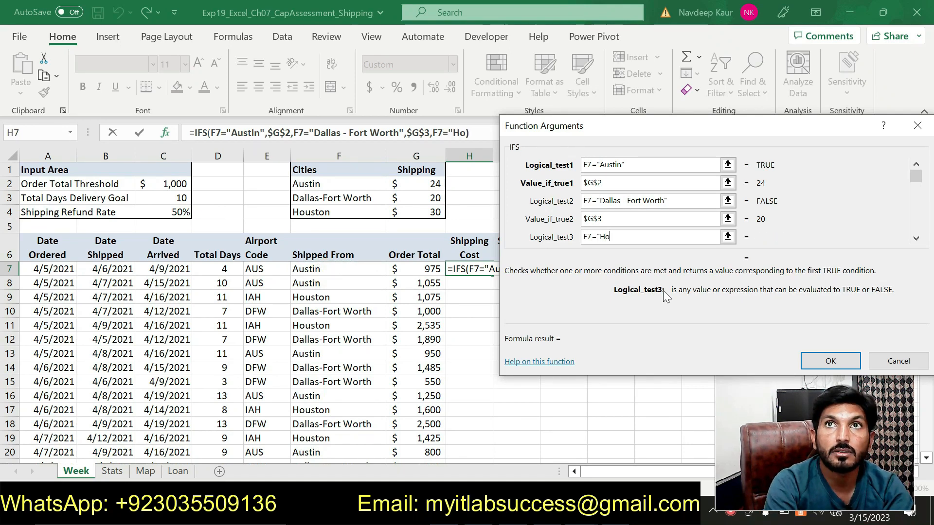
key("BackSpace")
key("BackSpace")
type("ustin")
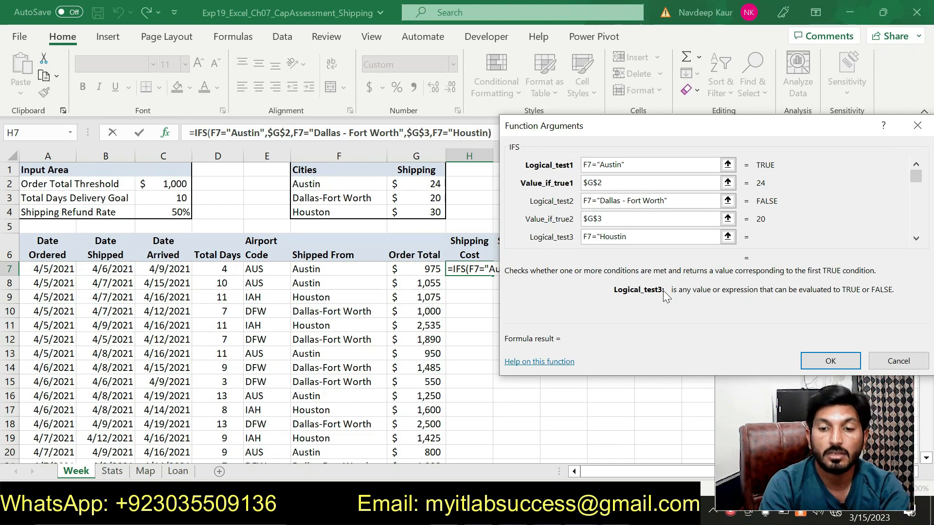
type("\"")
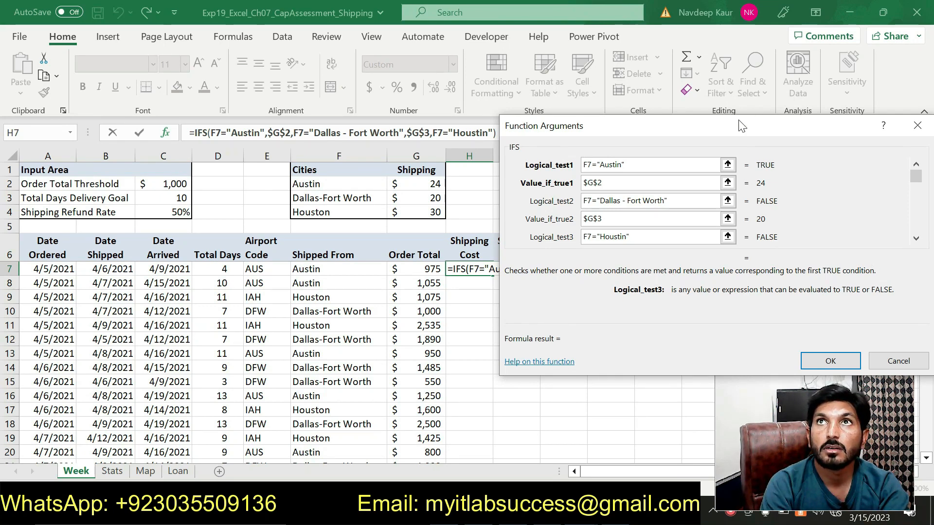
Set the value returned by the third test to Houston's shipping rate with the absolute reference $G$4.
left_click_drag(741, 125, 606, 104)
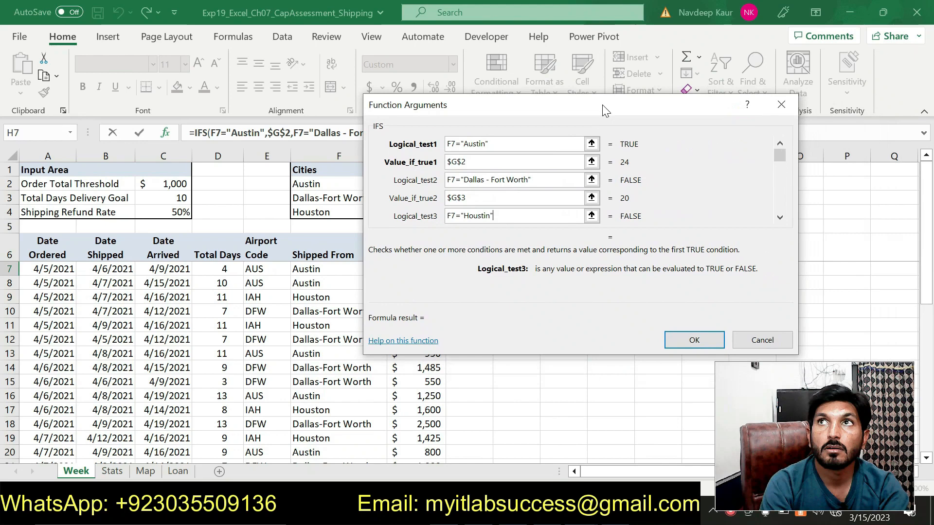
left_click(780, 218)
key("Tab")
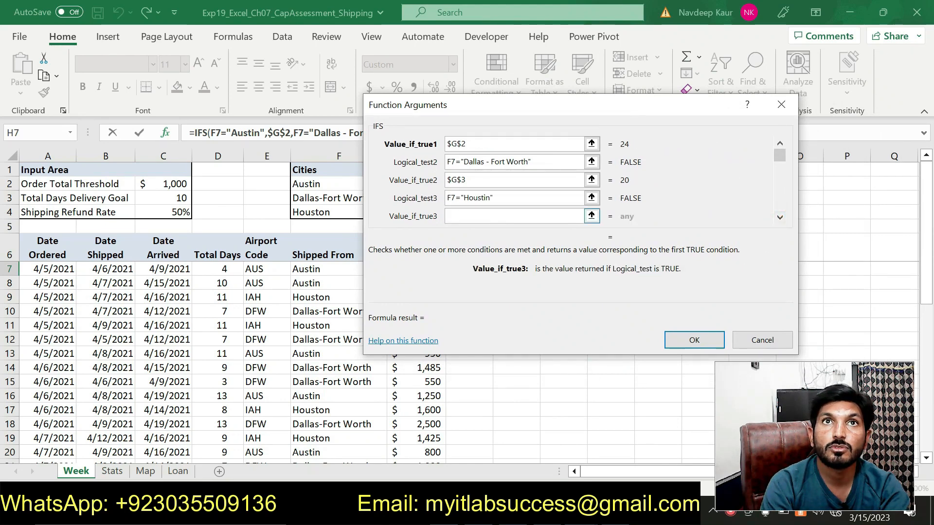
left_click_drag(479, 107, 554, 116)
left_click(426, 209)
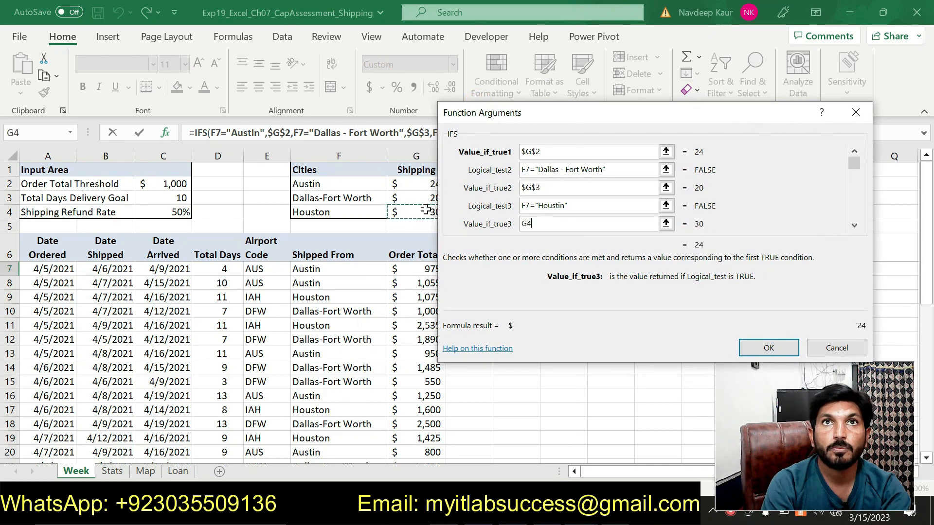
left_click(524, 226)
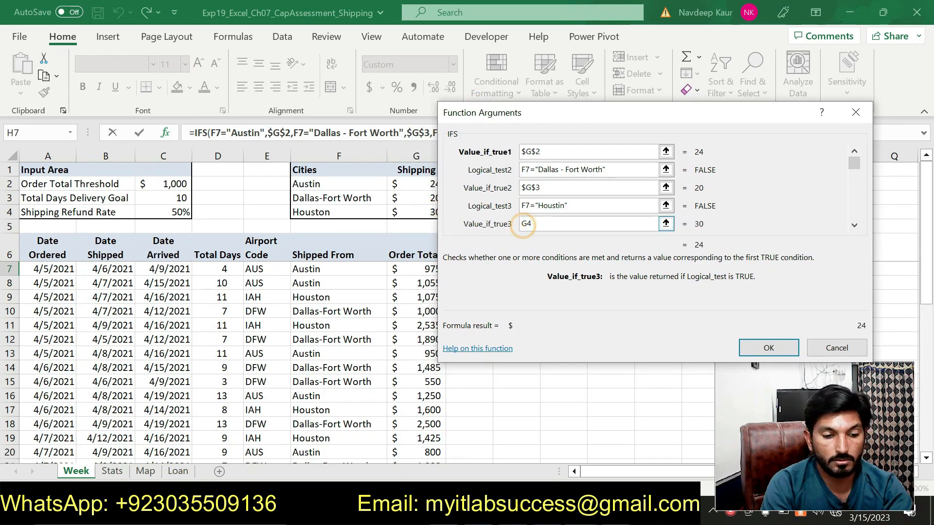
type("$")
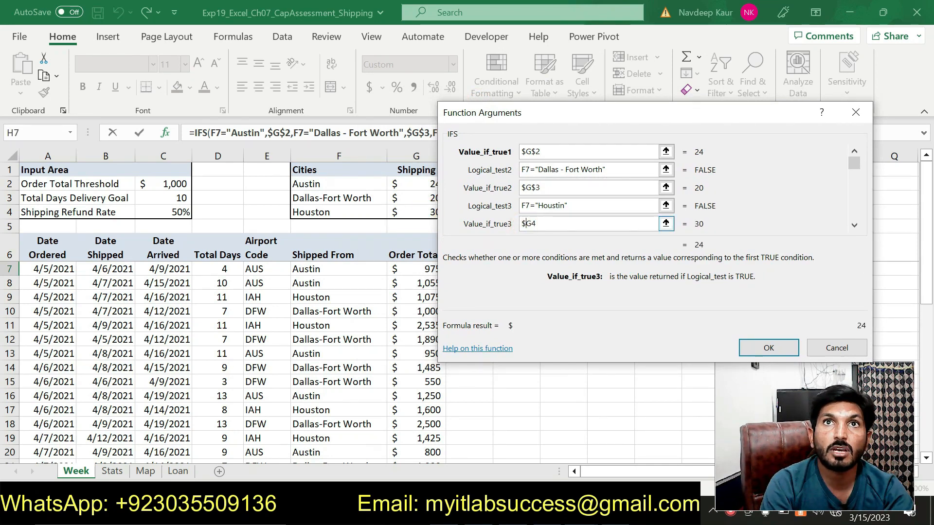
left_click(532, 226)
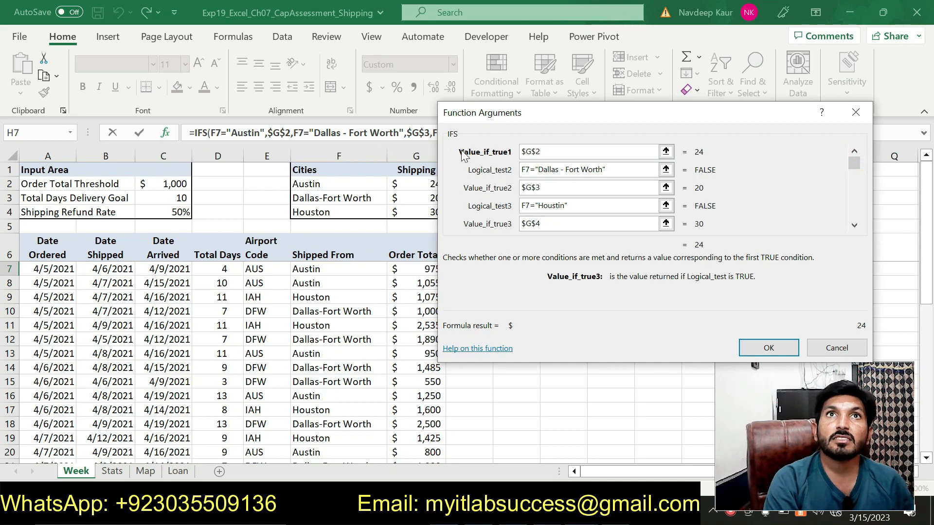
Correct the city texts in the logical tests to "Dallas-Fort Worth" and "Houston", and finish the IFS function in H7.
left_click(856, 153)
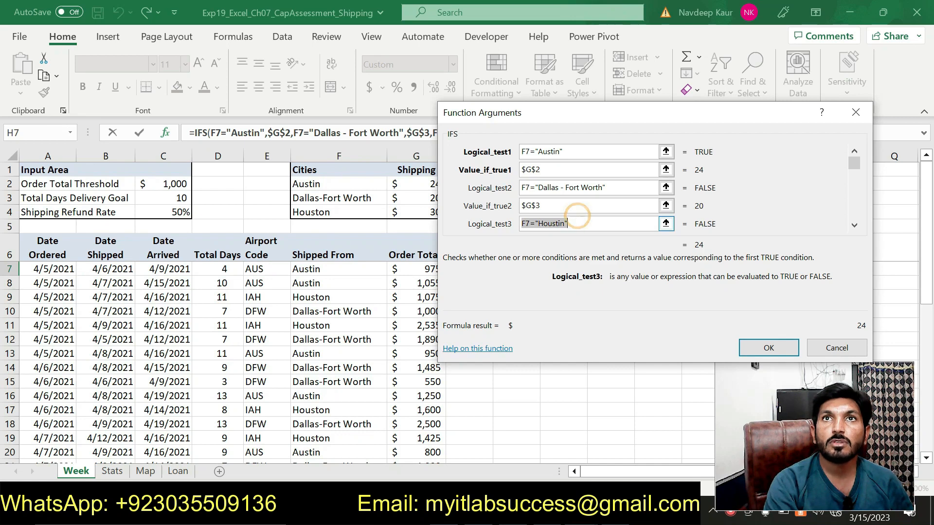
left_click(578, 223)
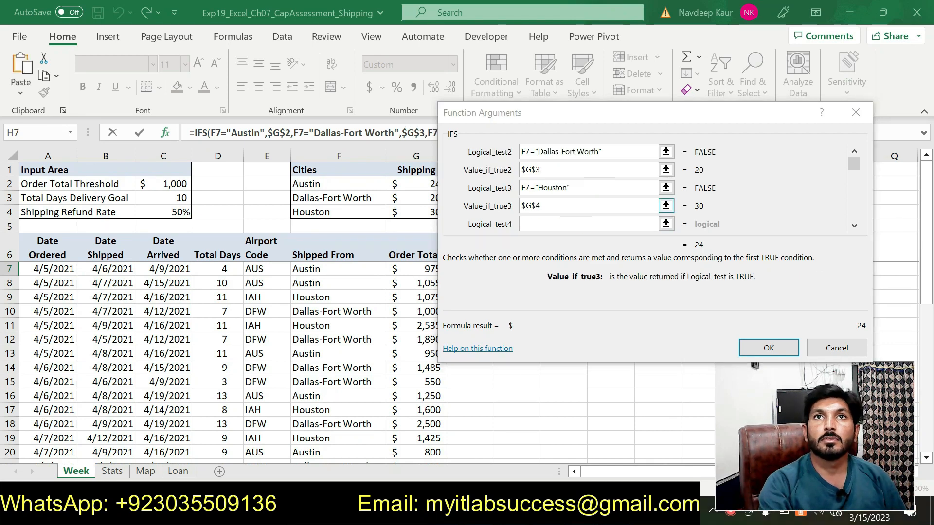
left_click(754, 346)
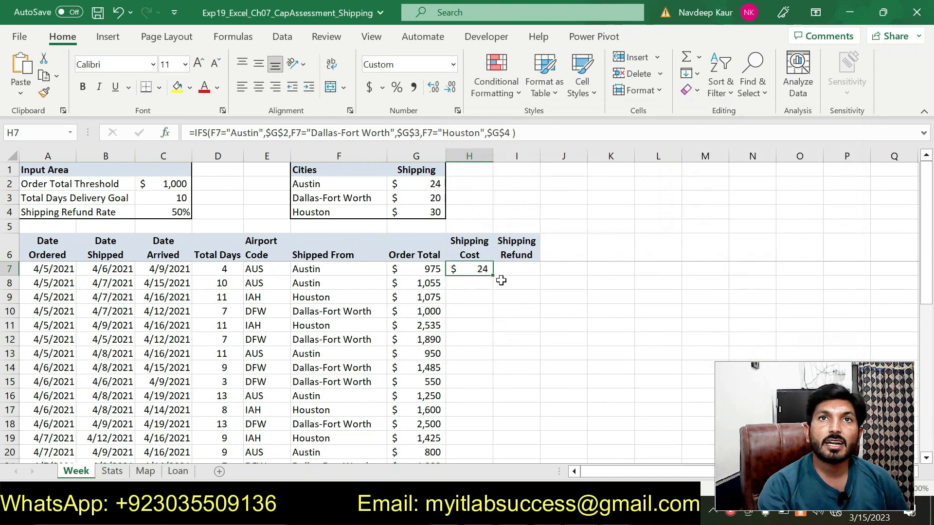
Copy the shipping cost function from H7 down to the range H8:H35.
left_click_drag(492, 275, 492, 439)
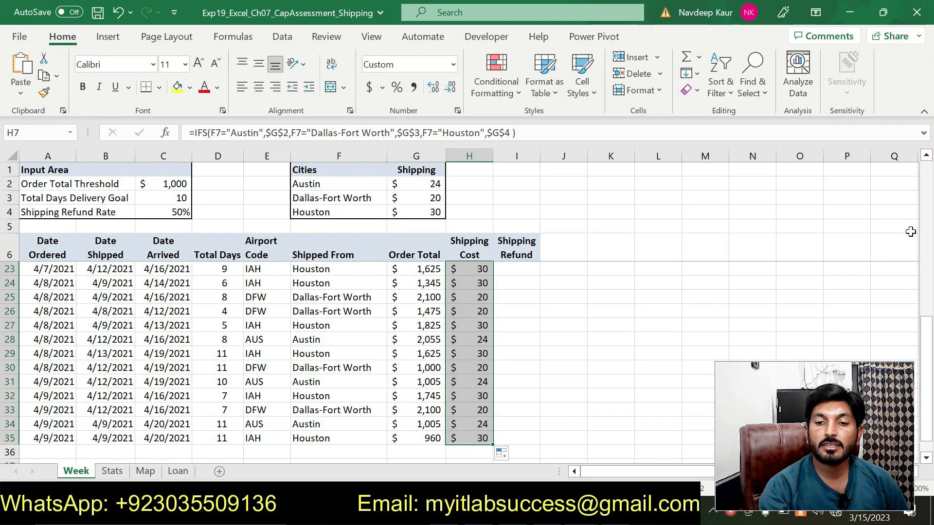
left_click_drag(932, 318, 932, 166)
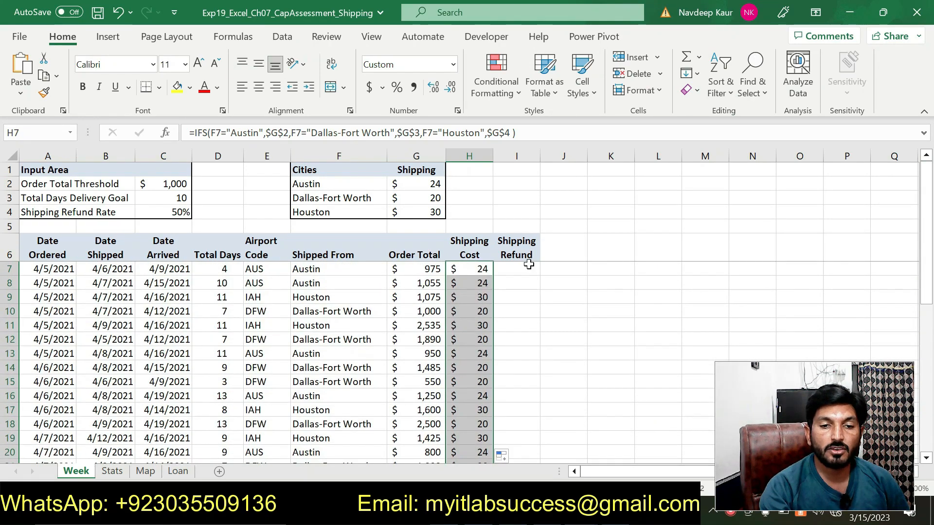
Switch to the Word instructions and remove the green highlight from step 4's IFS function text.
left_click(608, 513)
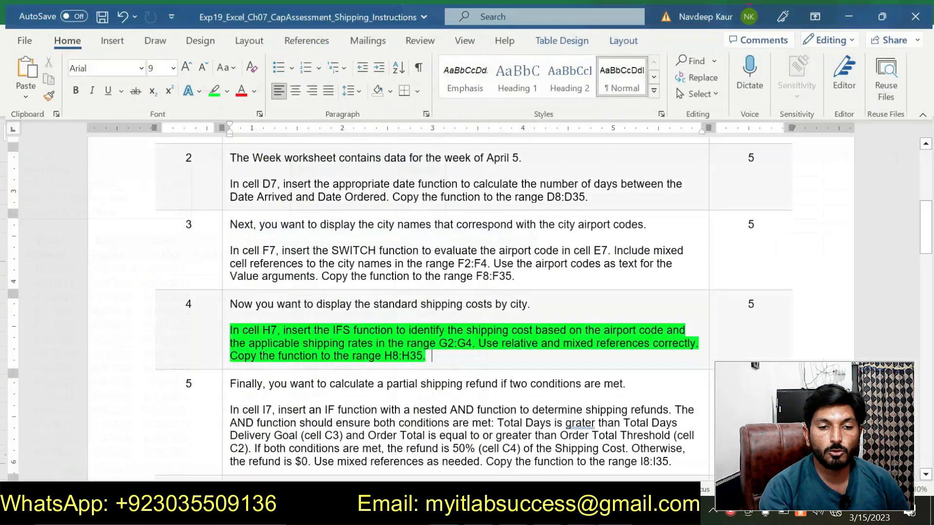
left_click_drag(427, 354, 226, 328)
left_click(284, 300)
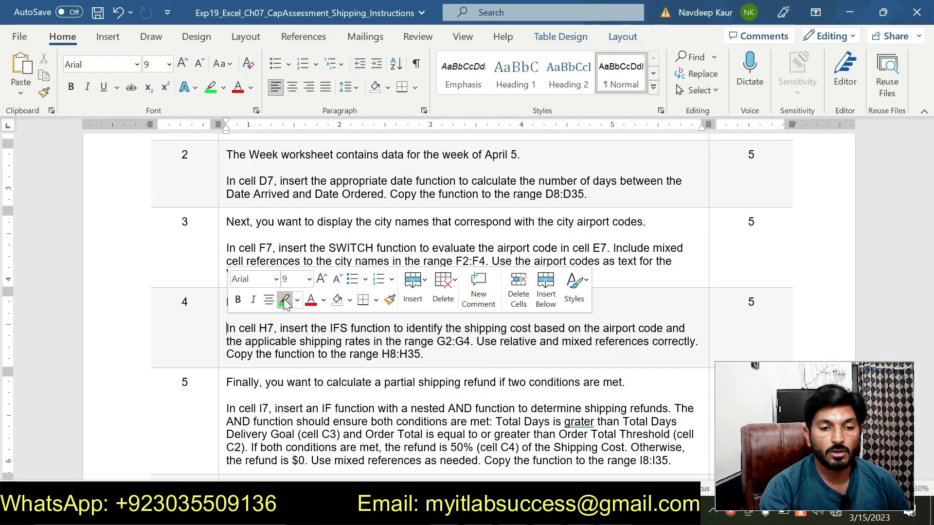
Highlight step 5's instruction about the nested IF and AND function in cell I7 in green.
scroll(447, 372, "down", 5)
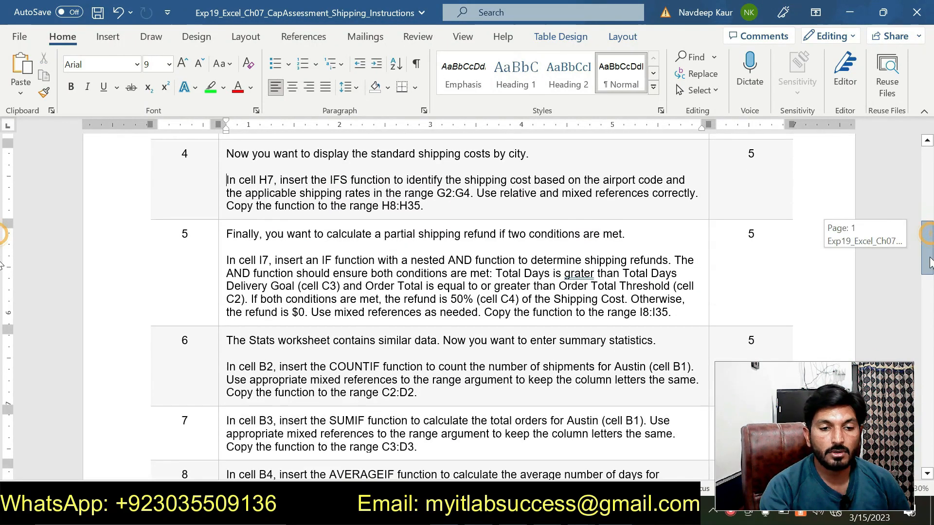
left_click(220, 263)
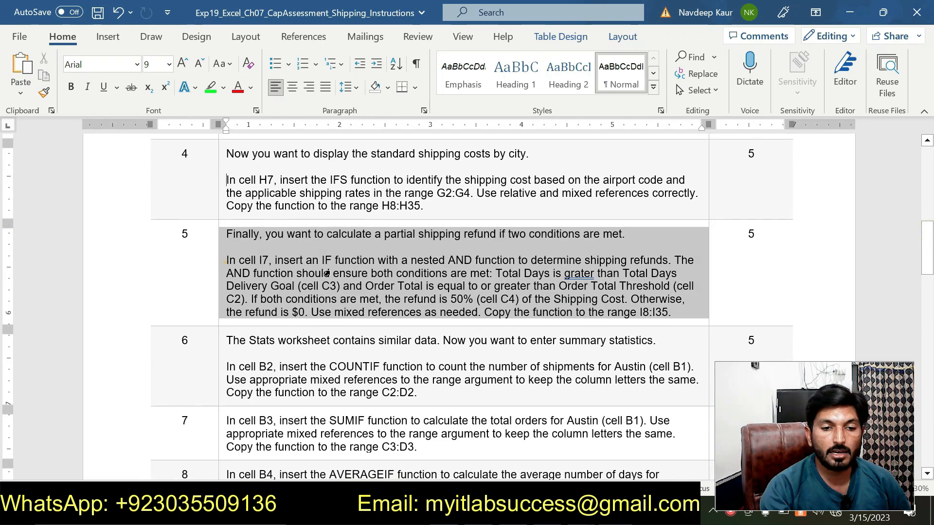
left_click(474, 313)
left_click_drag(671, 313, 226, 260)
left_click(286, 236)
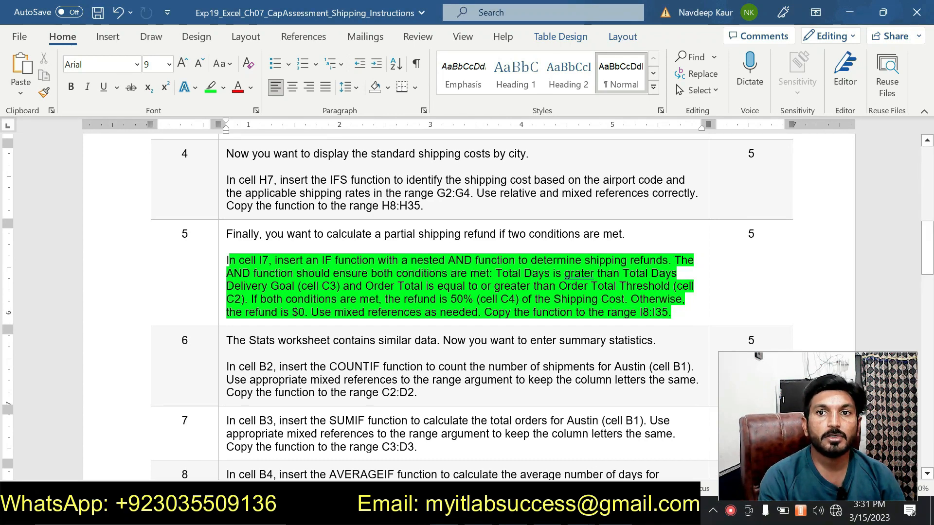
Switch back to the Excel workbook's Week worksheet.
key("alt+Tab")
key("alt+Tab")
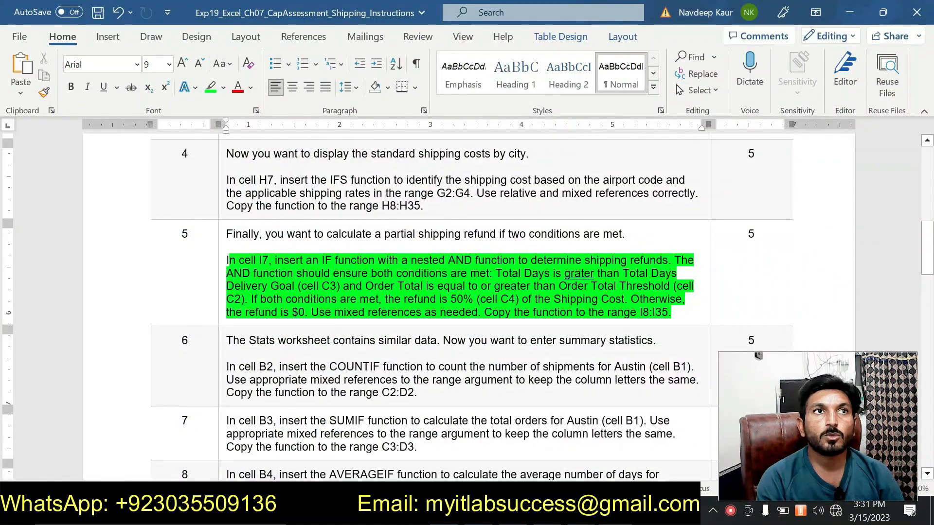
key("alt+Tab")
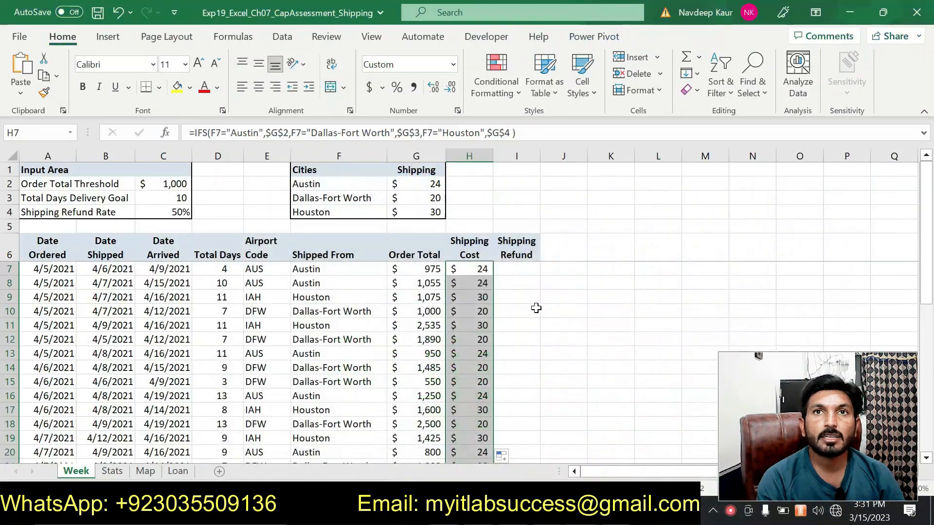
Recheck step 5 in the Word instructions, start an IF function in cell I7 and begin its logical test with AND(.
left_click(513, 268)
key("alt+Tab")
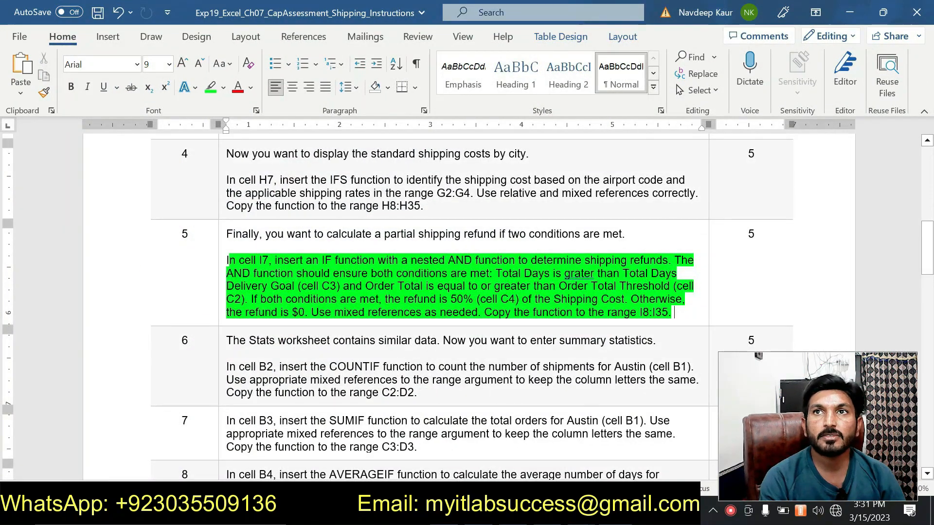
left_click(675, 318)
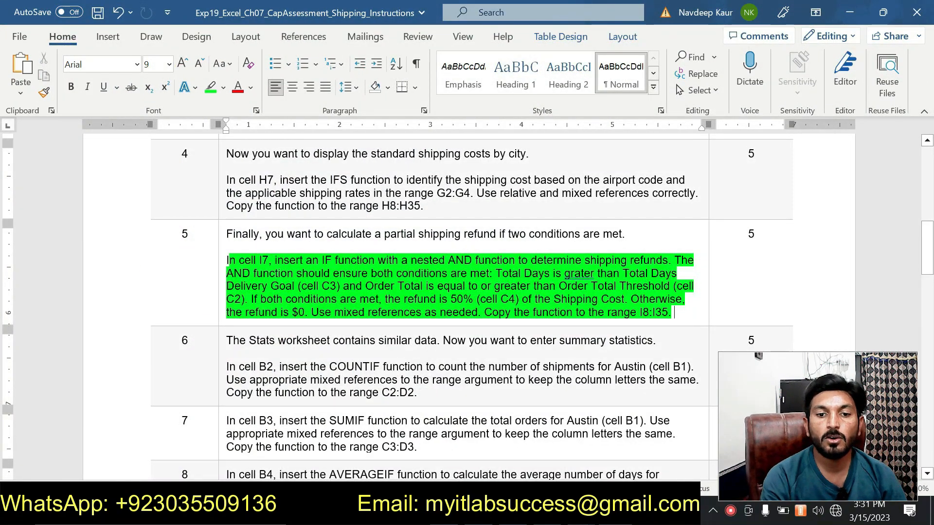
left_click(581, 513)
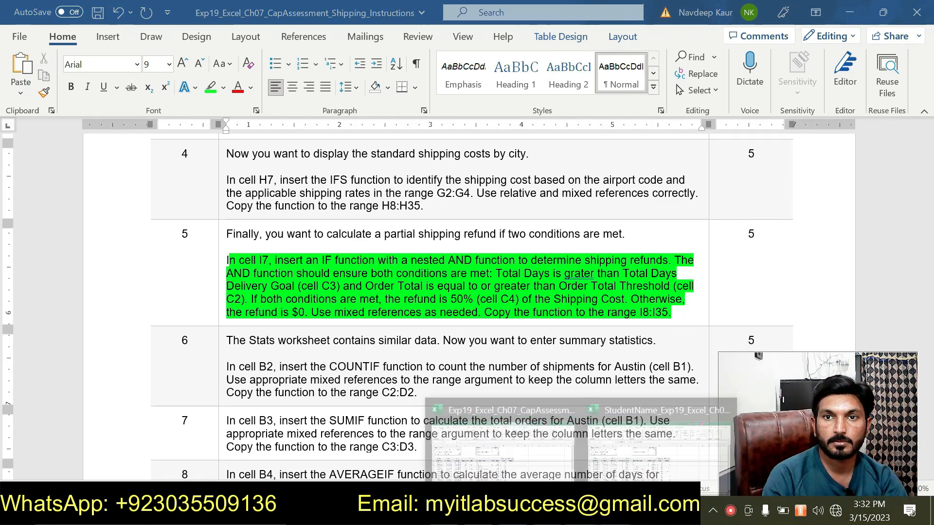
left_click(530, 461)
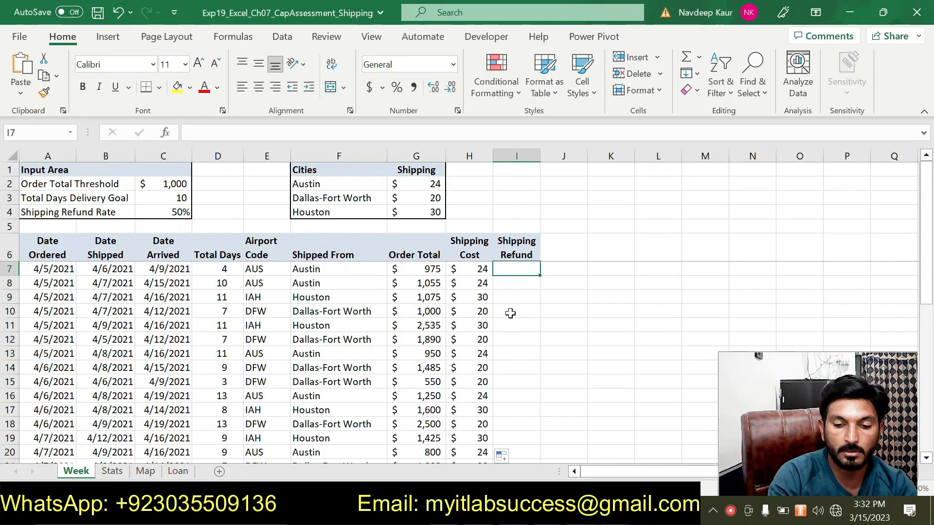
type("=if")
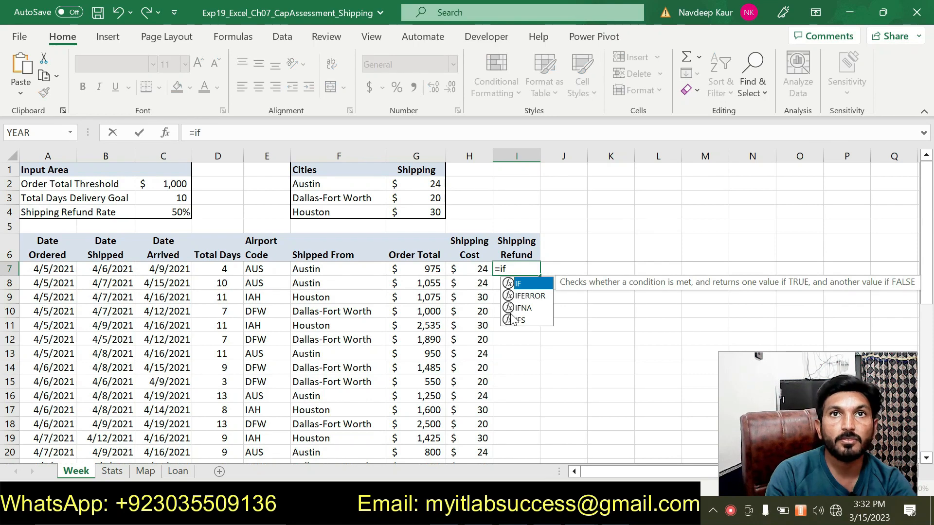
double_click(517, 286)
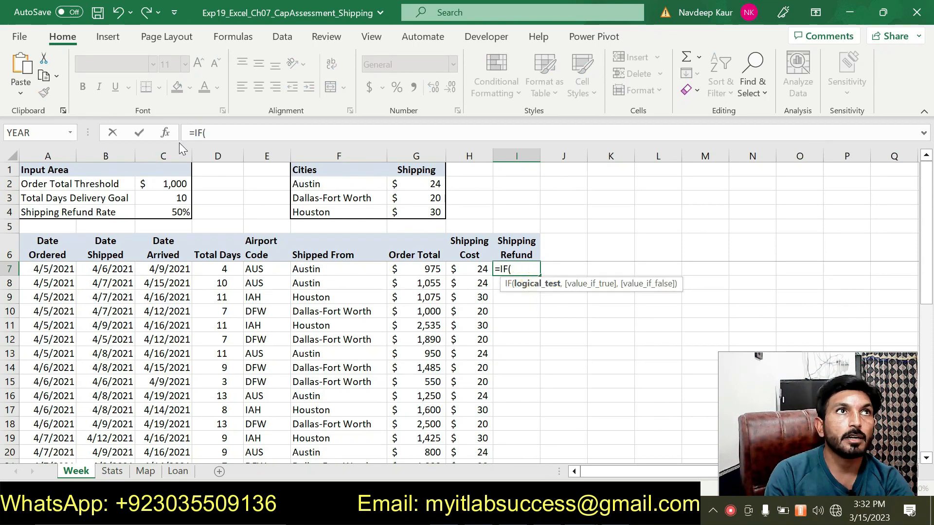
left_click(165, 133)
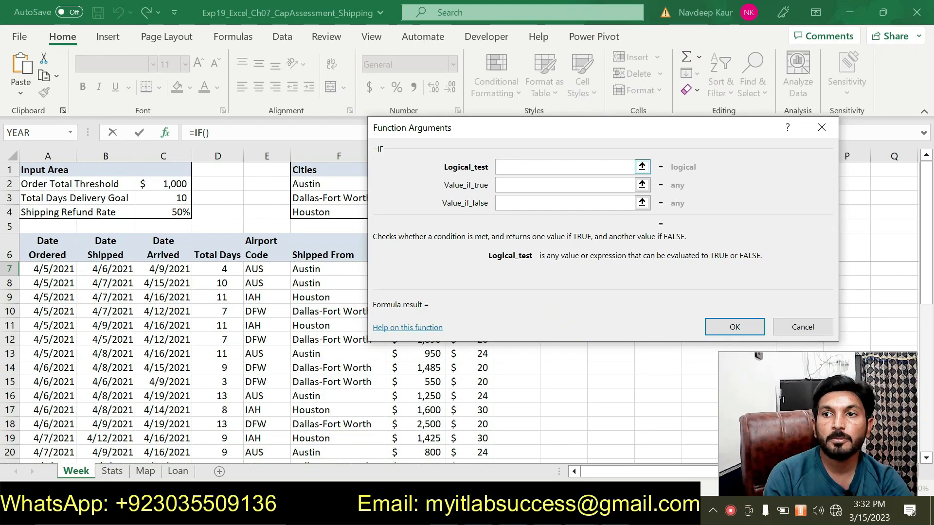
type("AND(")
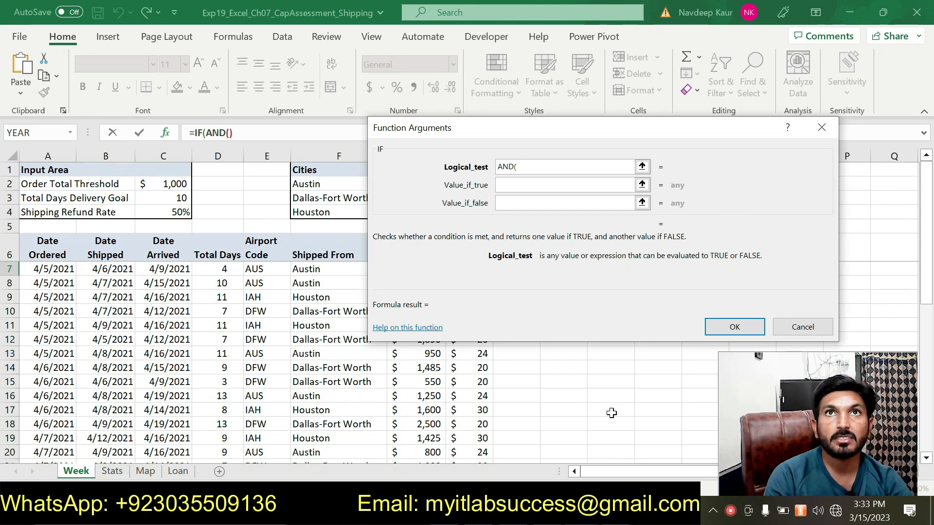
Review step 5's first condition in Word and add D7> to the AND function in the IF logical test.
key("alt+Tab")
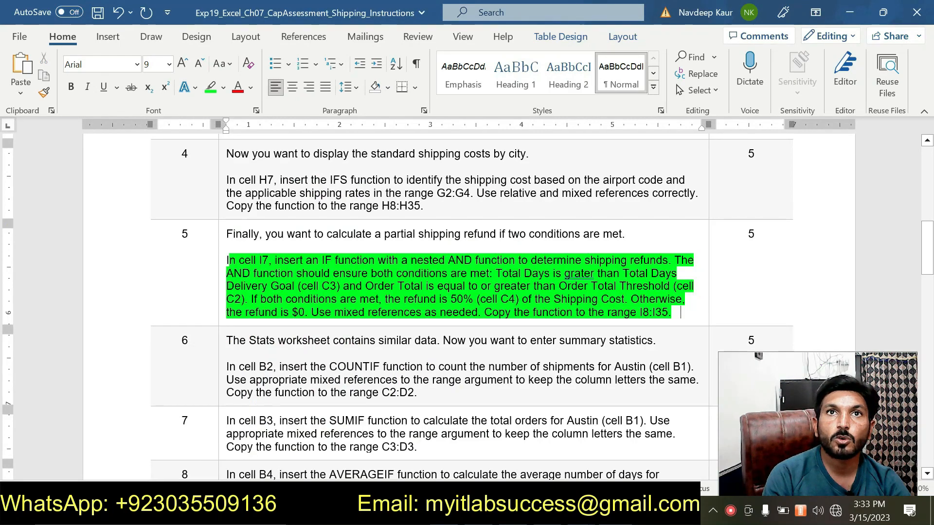
left_click_drag(594, 274, 307, 286)
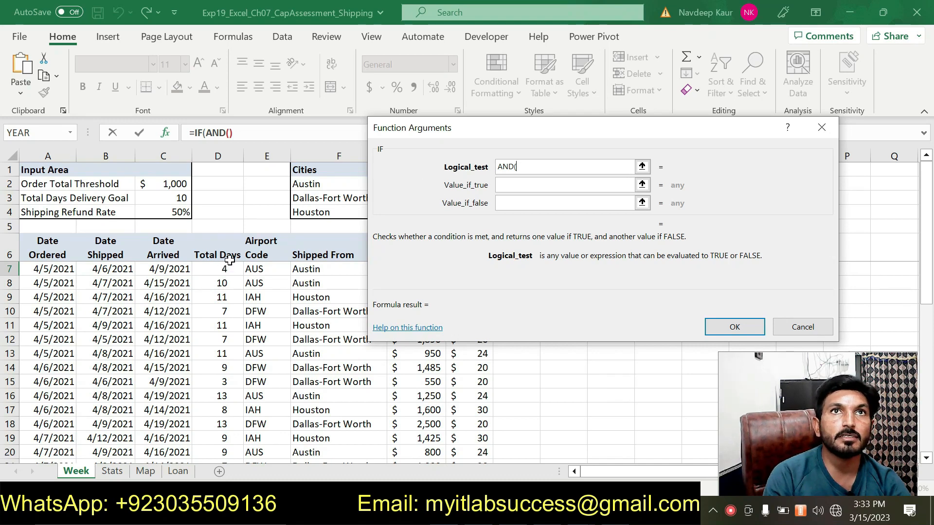
mouse_move(486, 128)
left_mouse_down()
mouse_move(524, 181)
mouse_move(536, 227)
mouse_move(534, 219)
mouse_move(518, 305)
mouse_move(491, 141)
left_mouse_up()
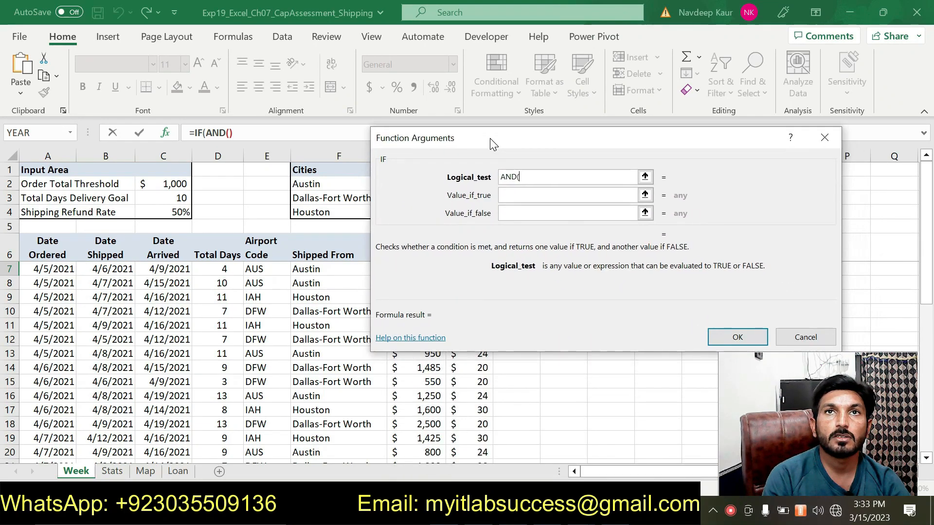
key("alt+Tab")
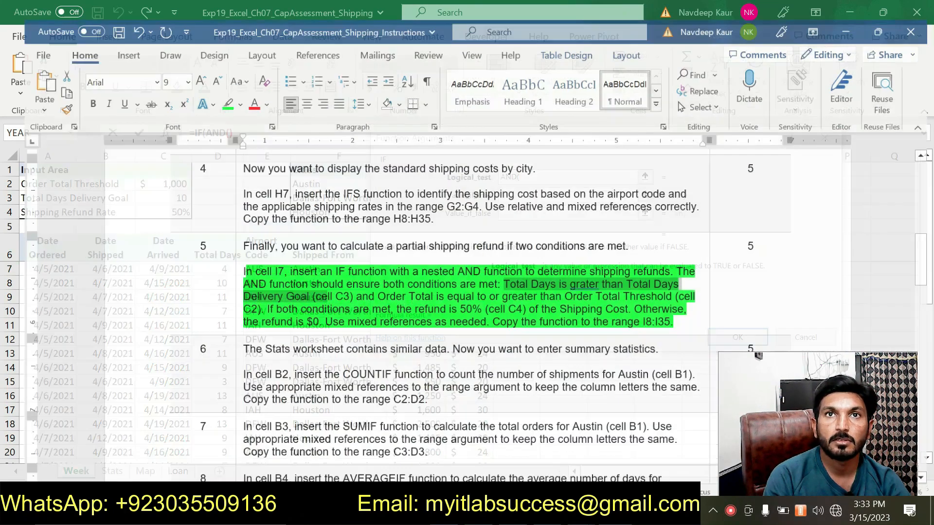
left_click(310, 301)
key("alt+Tab")
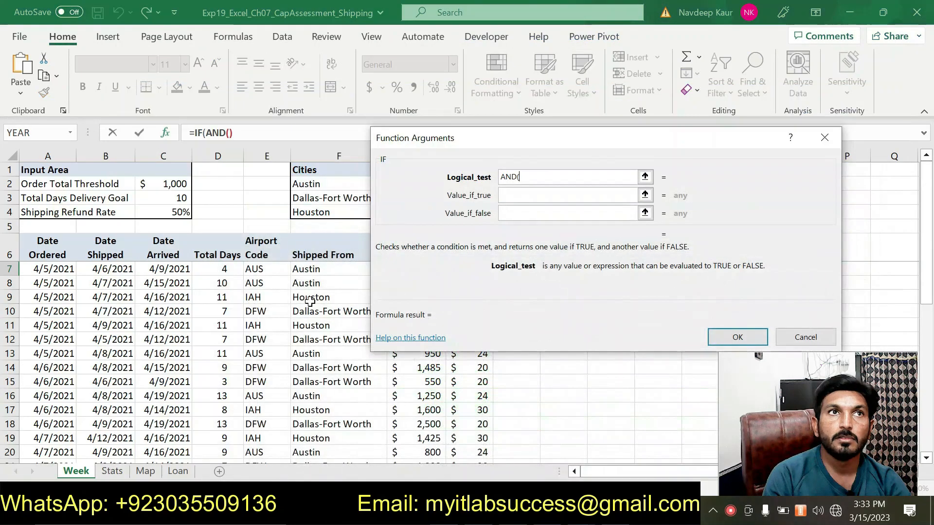
left_click(224, 268)
type(">")
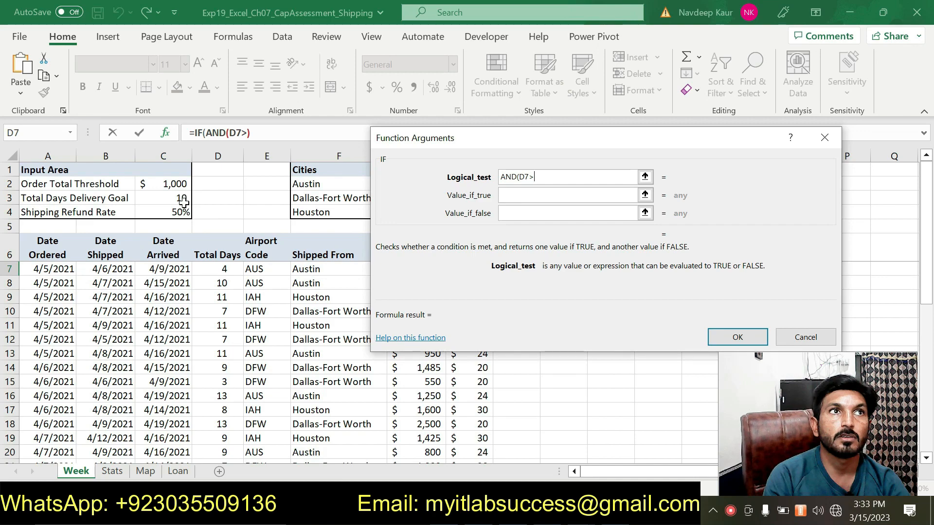
Recheck the Total Days Delivery Goal reference in Word and complete the first AND condition with C$3 and a comma.
key("Escape")
key("alt+Tab")
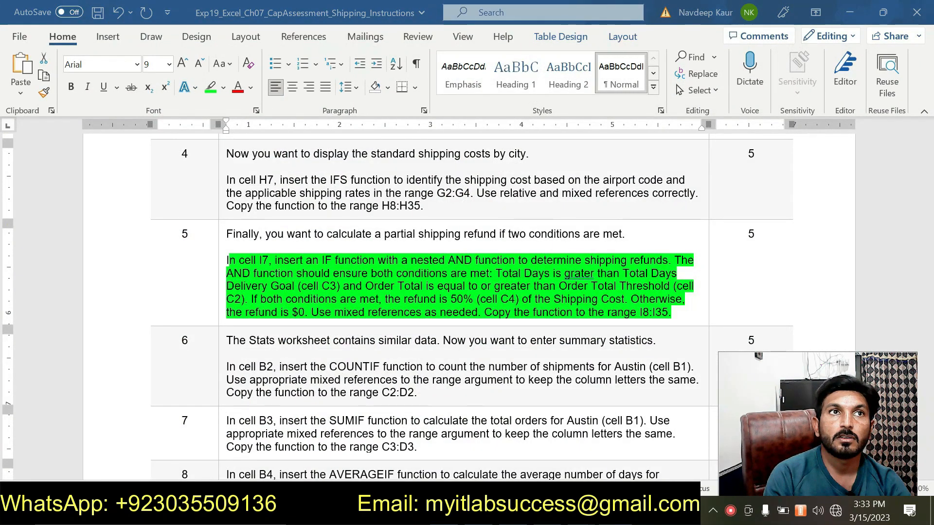
key("alt+Tab")
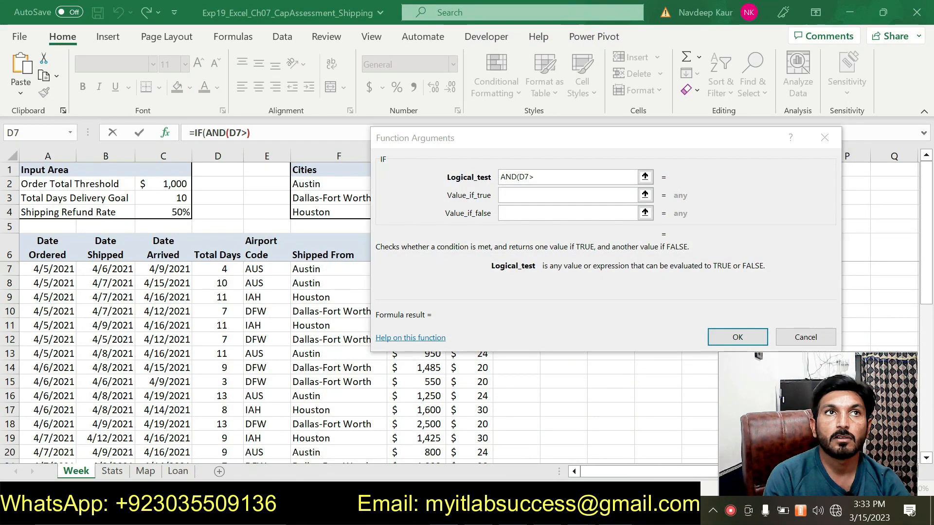
key("alt+Tab")
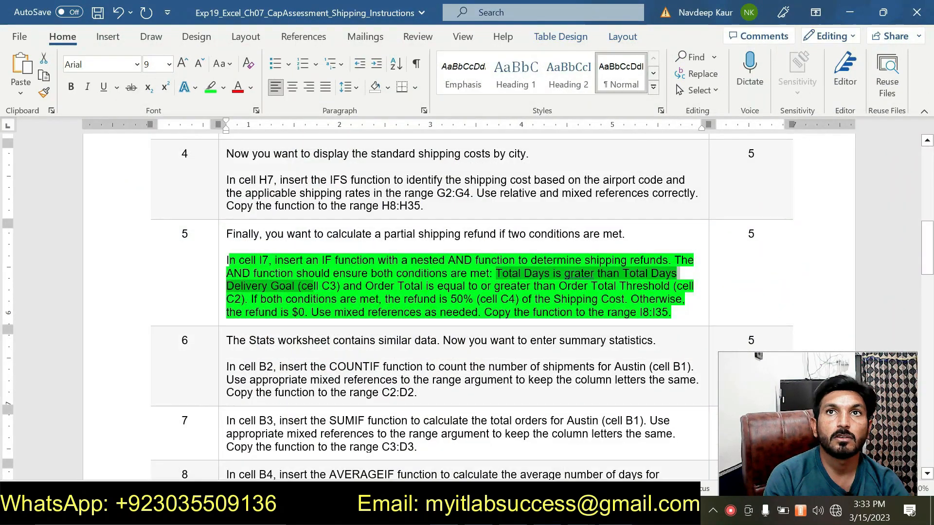
key("alt+Tab")
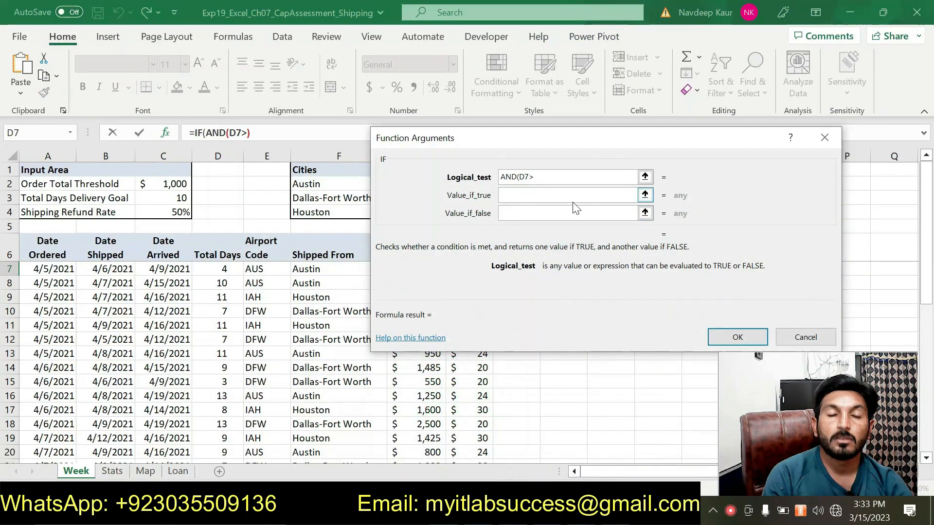
type("C")
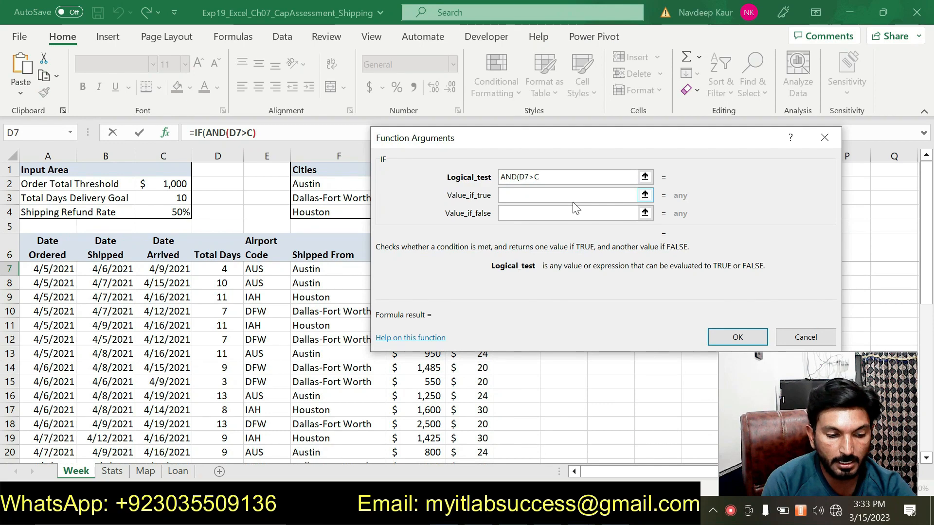
type("$3,")
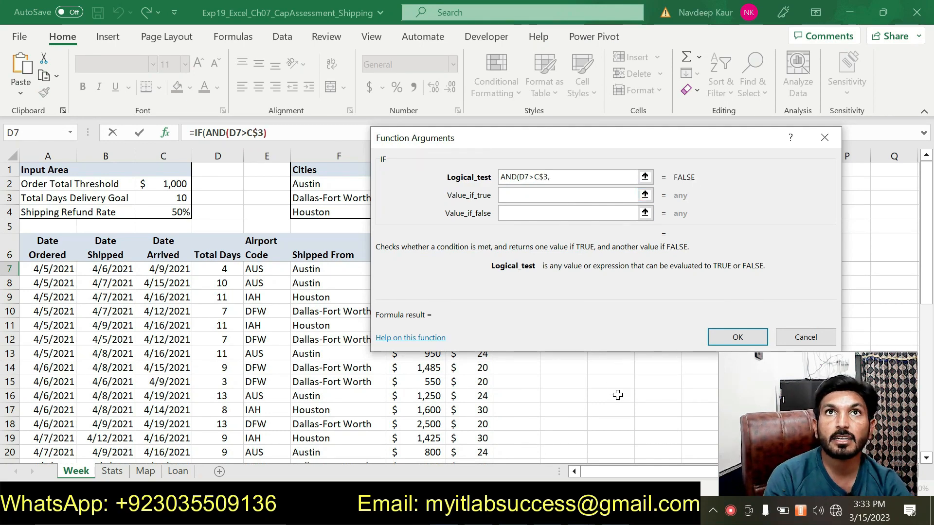
Move the Function Arguments dialog clear of the Order Total column and review the second AND condition in Word's step 5.
left_click(628, 511)
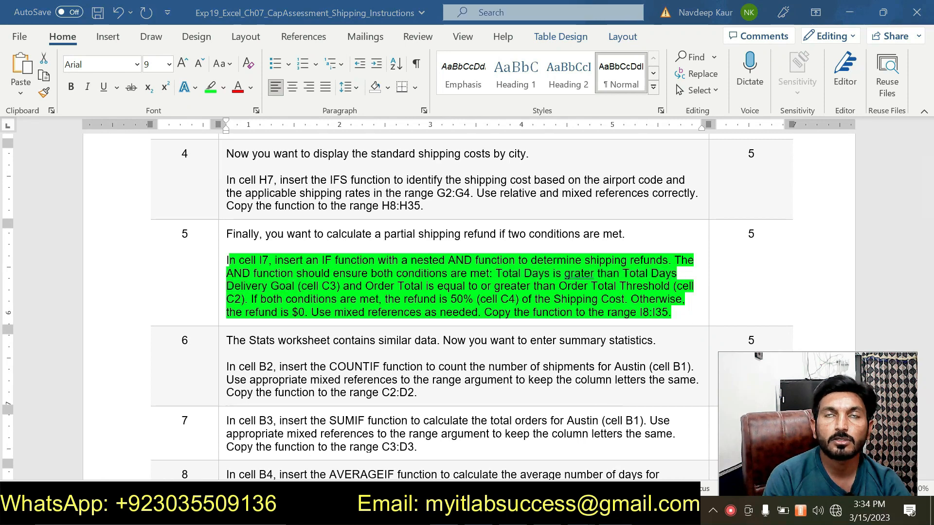
key("alt+Tab")
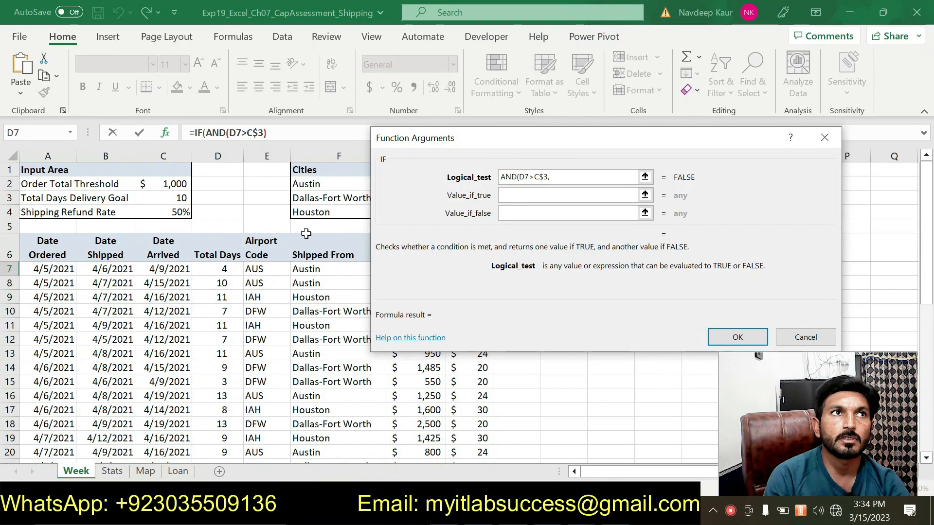
left_click_drag(423, 140, 438, 164)
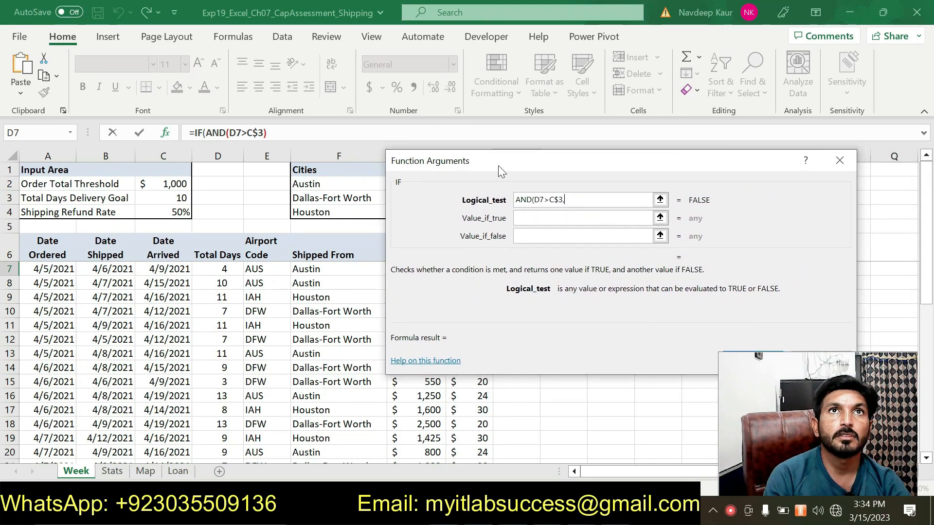
left_click_drag(502, 174, 559, 119)
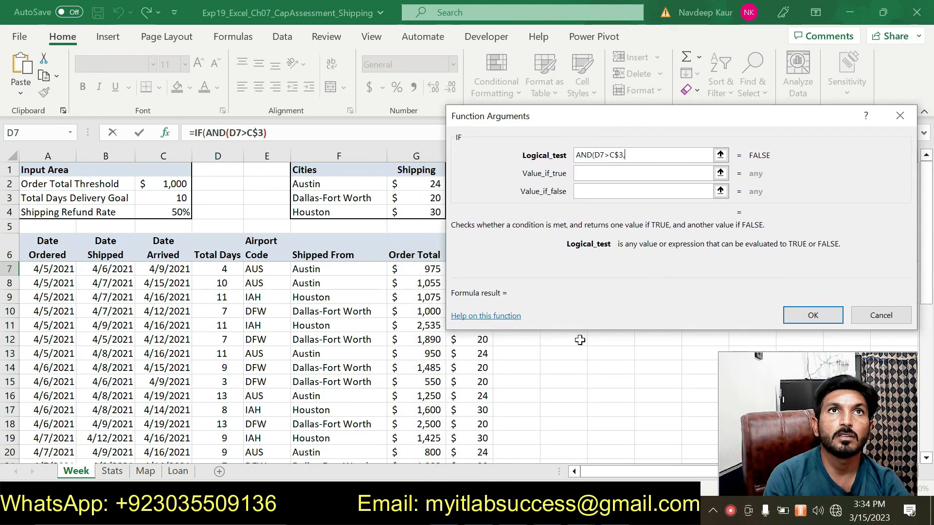
left_click(603, 510)
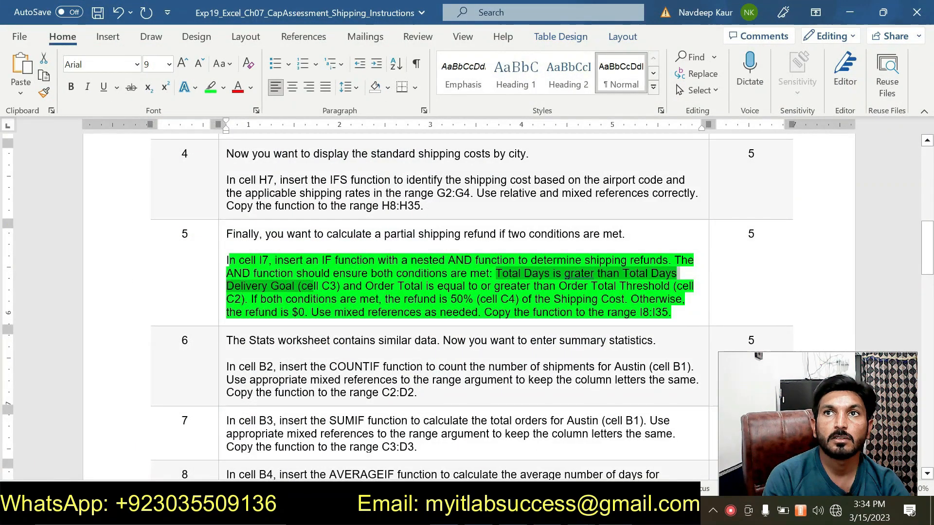
left_click(681, 312)
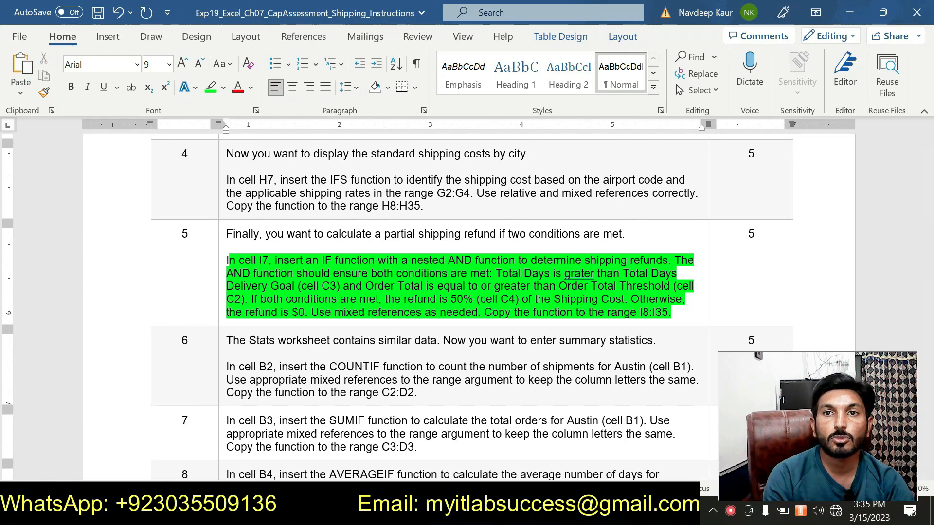
left_click(584, 513)
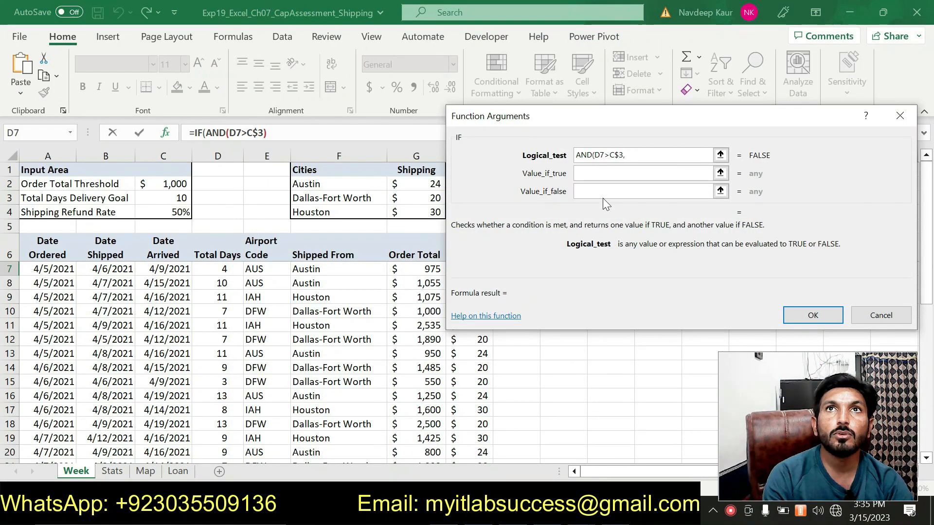
left_click(596, 173)
left_click(413, 271)
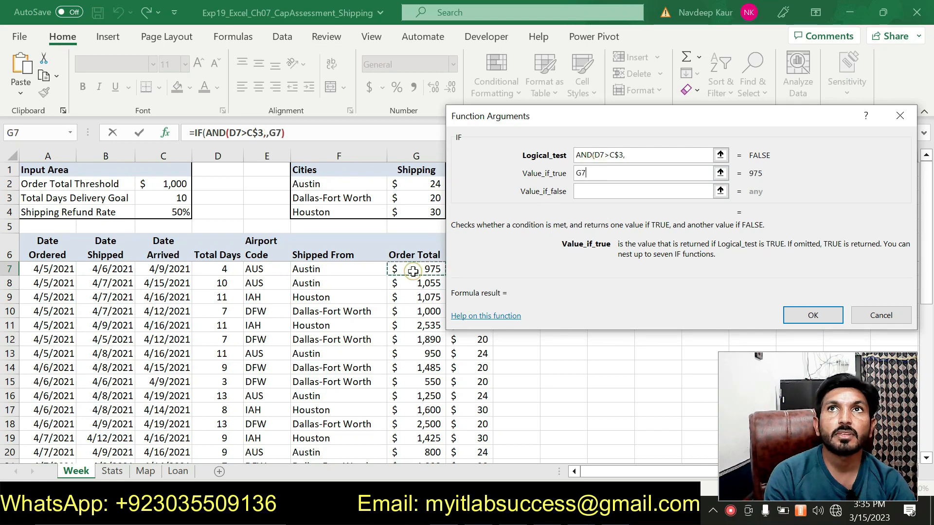
key("BackSpace")
key("BackSpace")
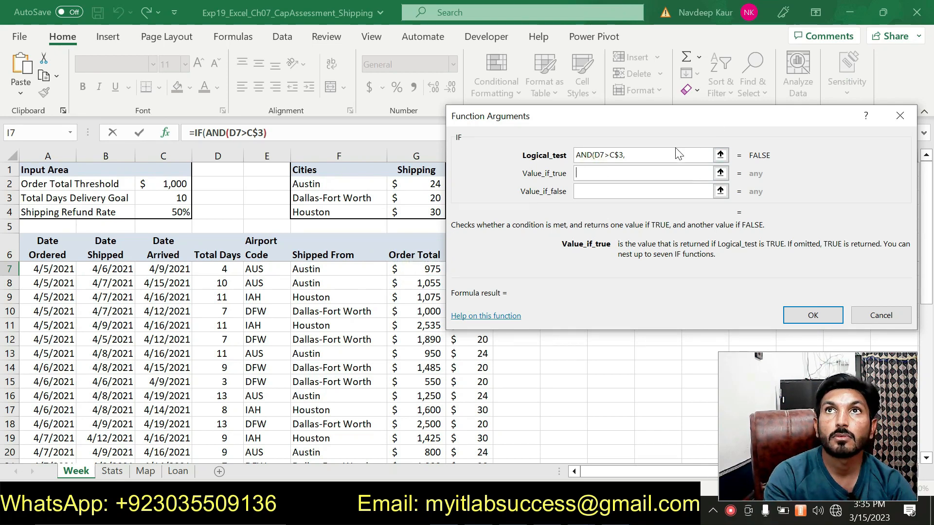
Recheck the Order Total condition in Word and complete the logical test as AND(D7>C$3,G7=>C$2).
left_click(652, 153)
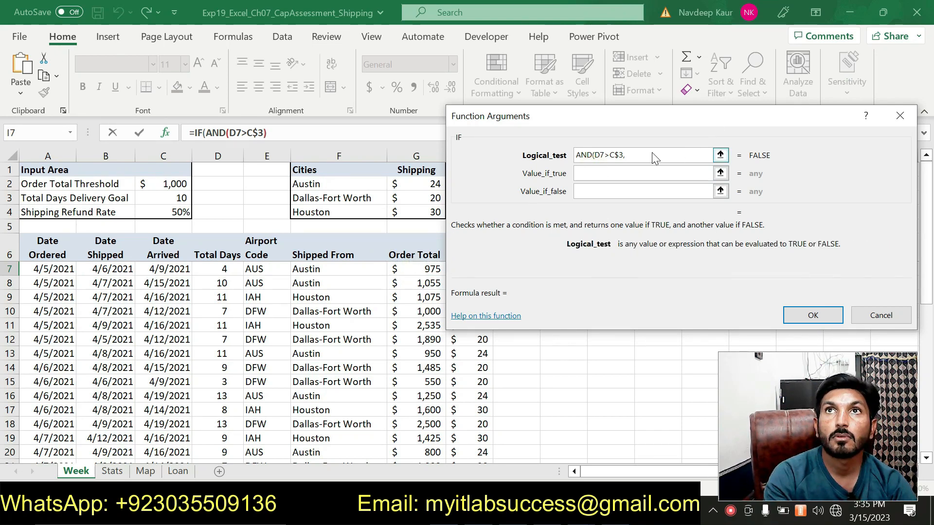
left_click(429, 268)
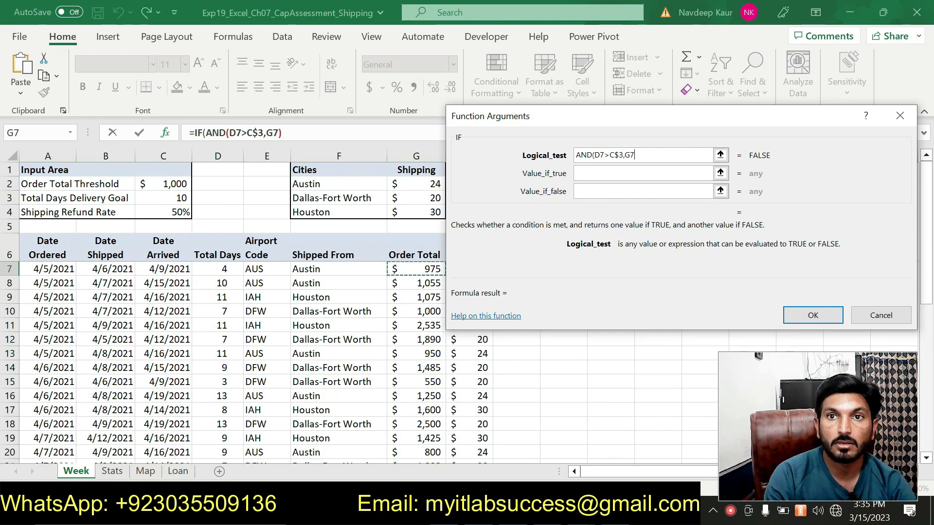
key("alt+Tab")
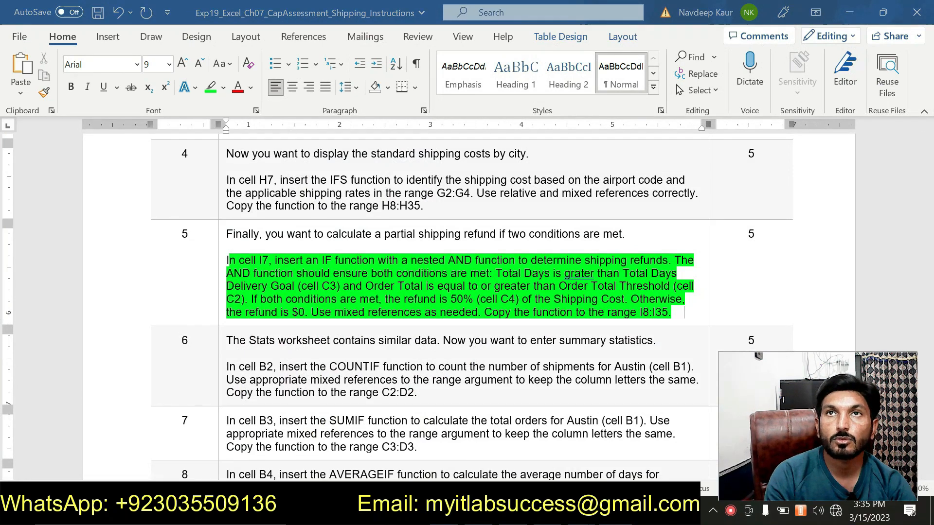
key("alt+Tab")
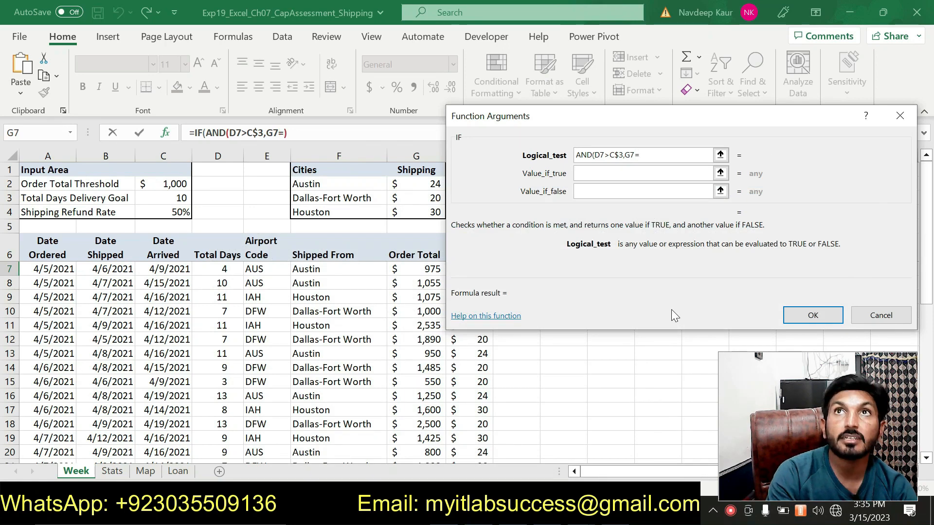
key("alt+Tab")
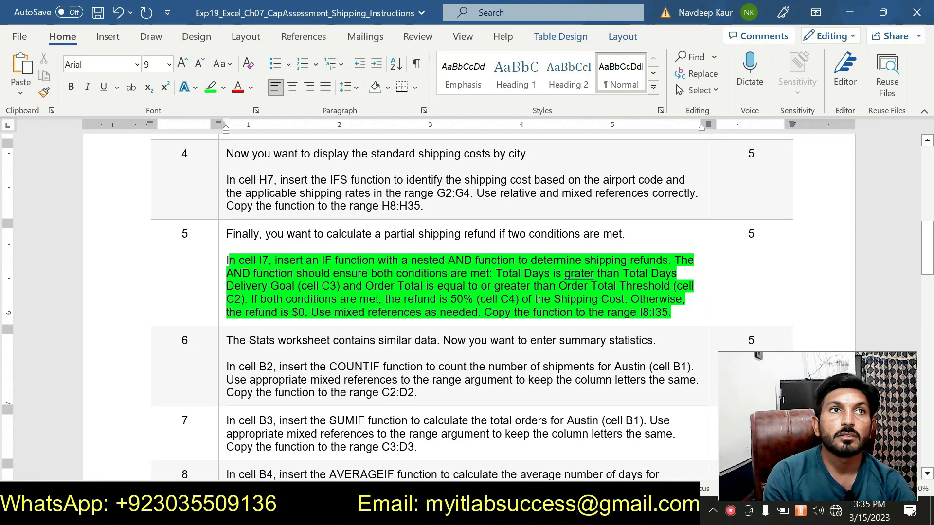
key("alt+Tab")
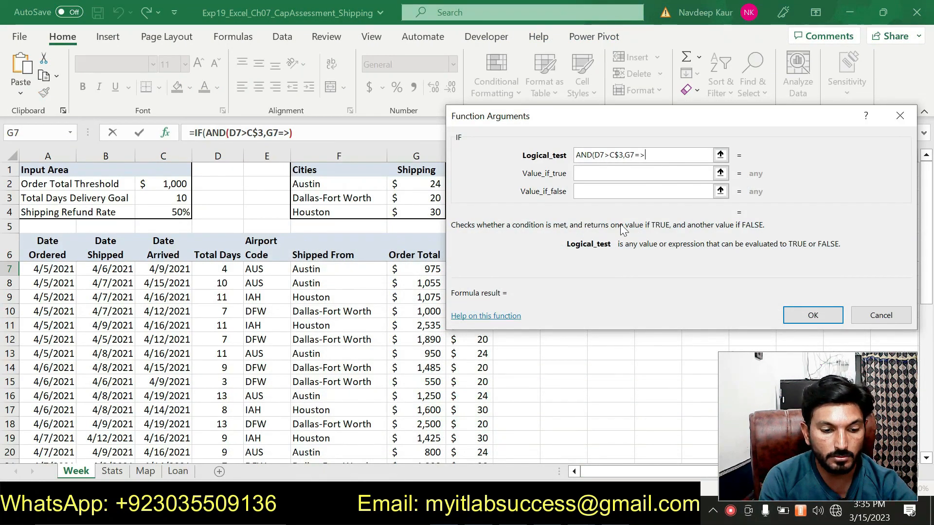
type("2")
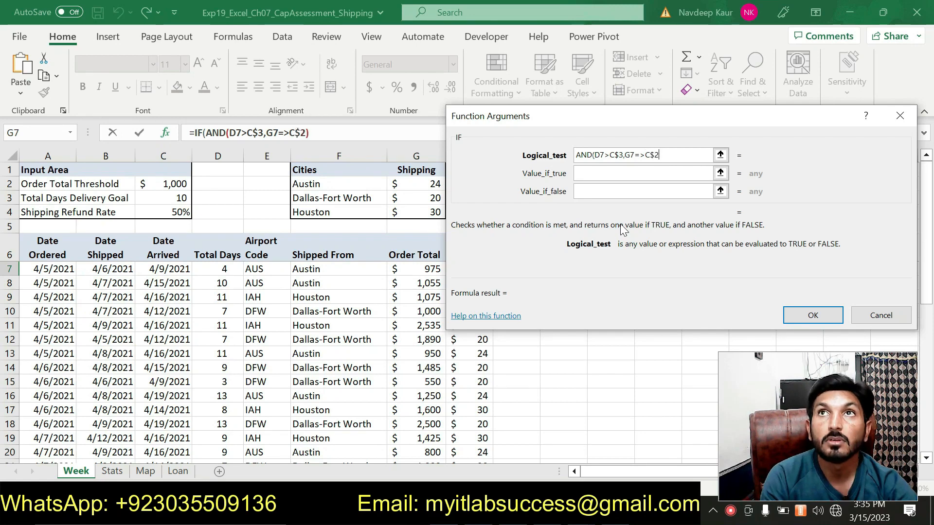
type(")")
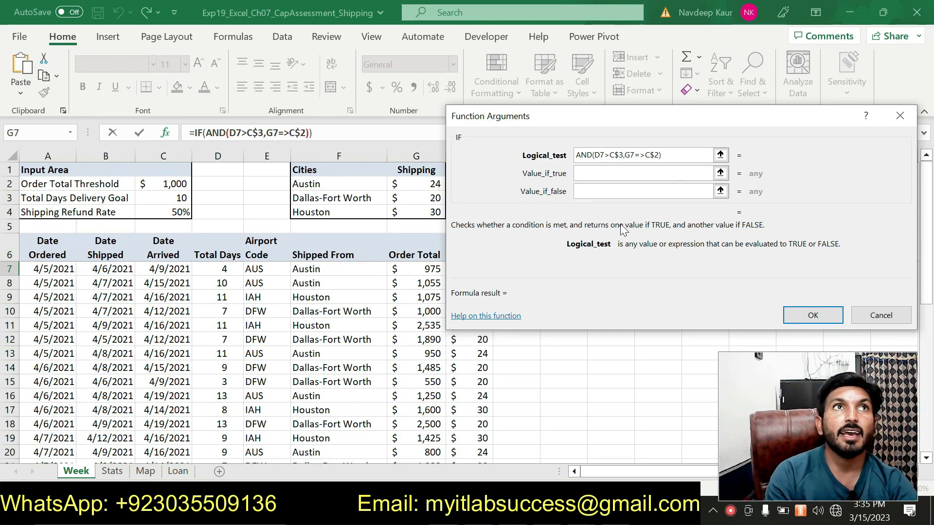
Recheck the refund rule in Word, move the Function Arguments dialog off the Shipping Cost column, and set the value if true to H7*C$4.
left_click(582, 173)
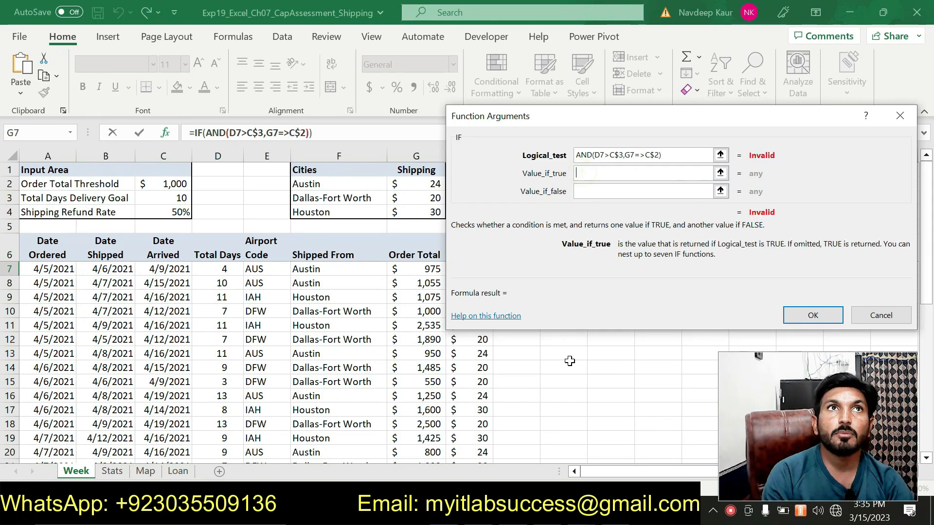
key("alt+Tab")
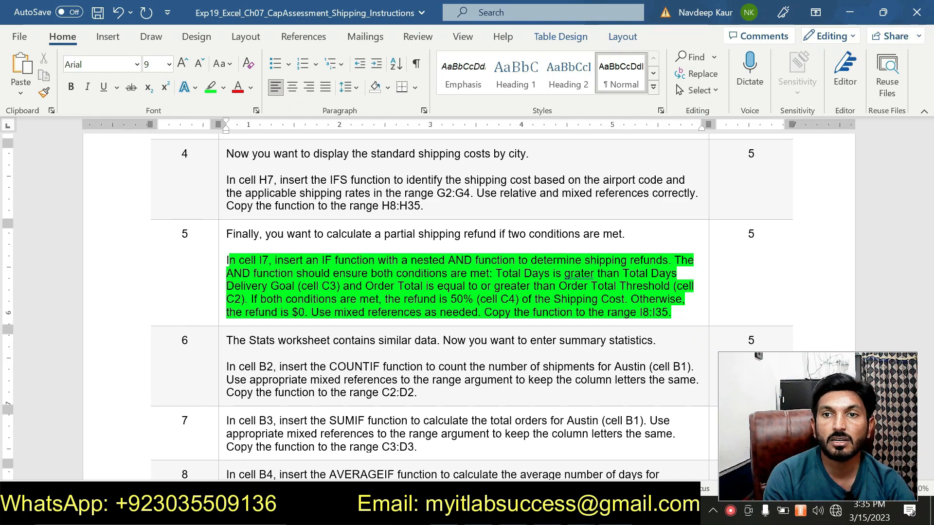
key("alt+Tab")
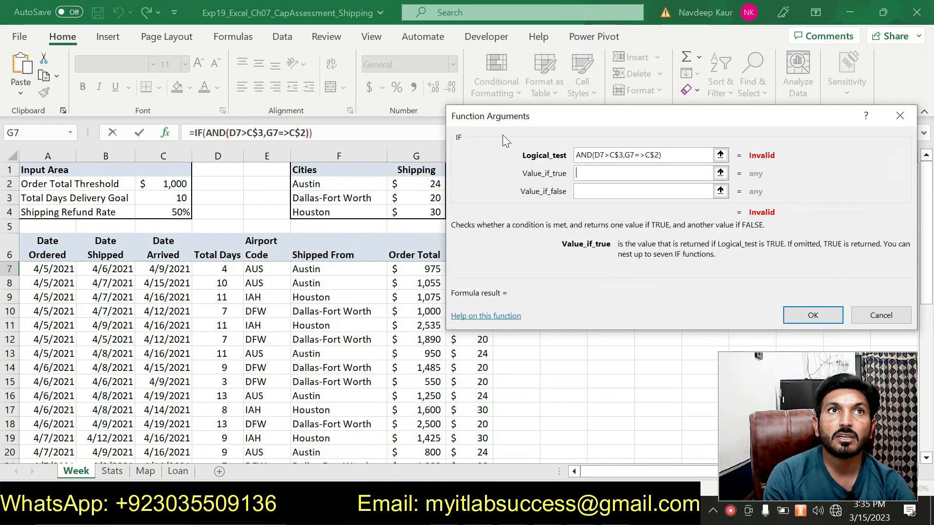
left_click_drag(504, 124, 158, 293)
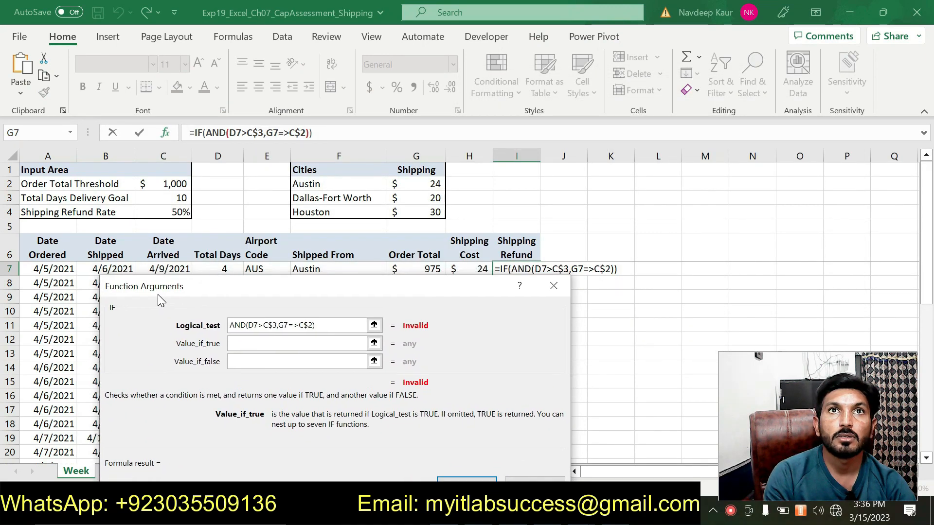
left_click(470, 268)
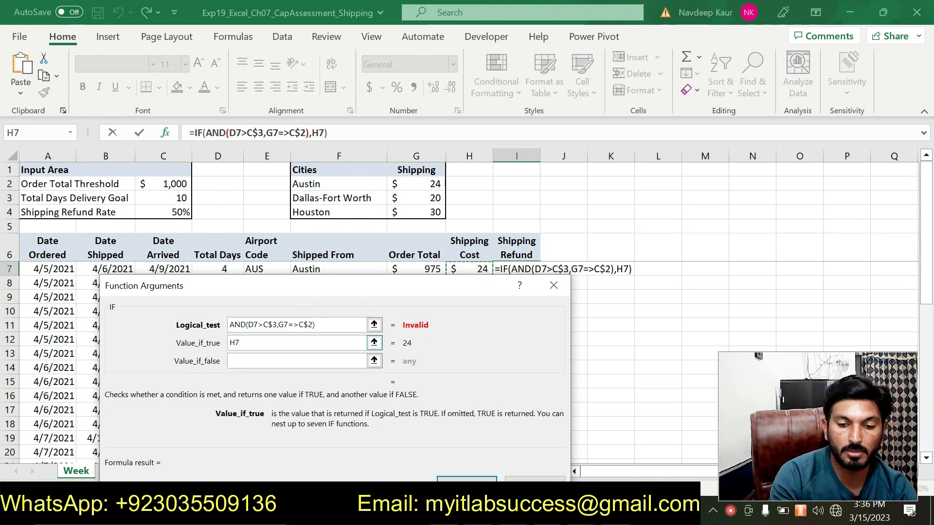
type("*")
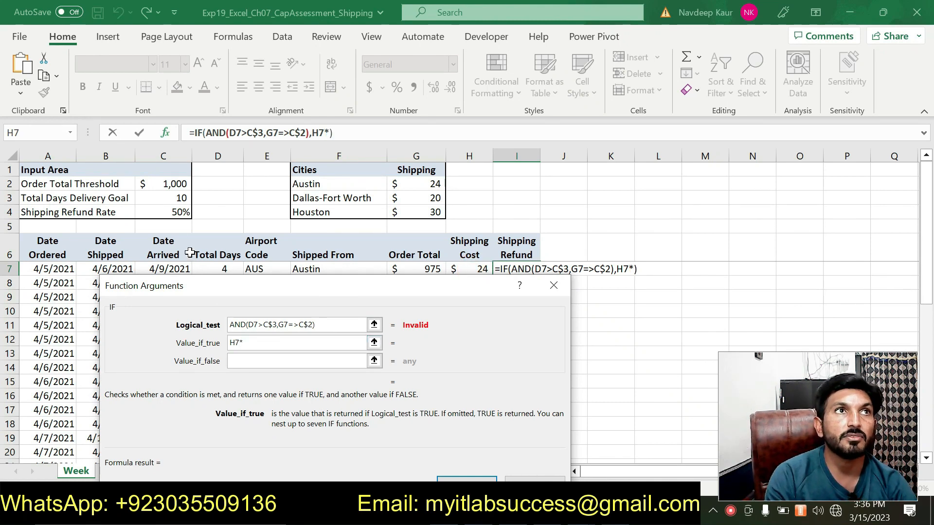
left_click(173, 214)
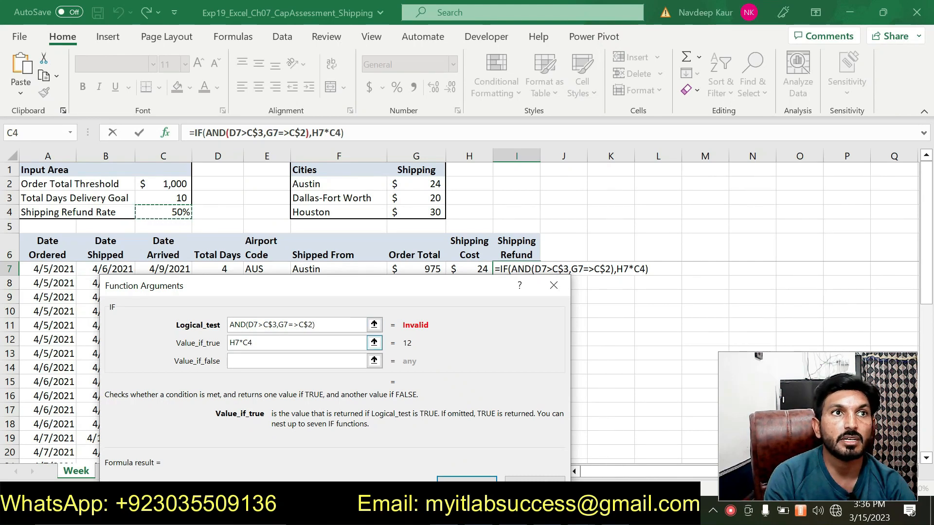
left_click(248, 343)
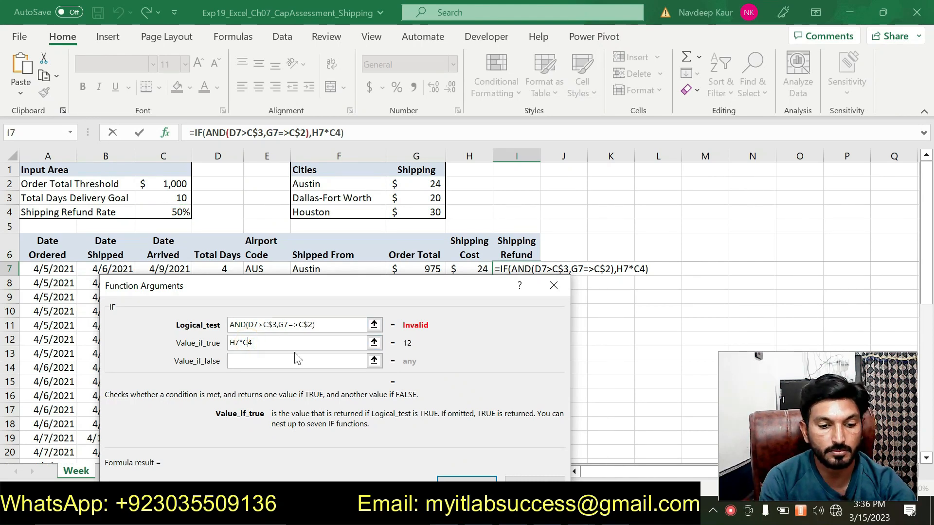
type("$")
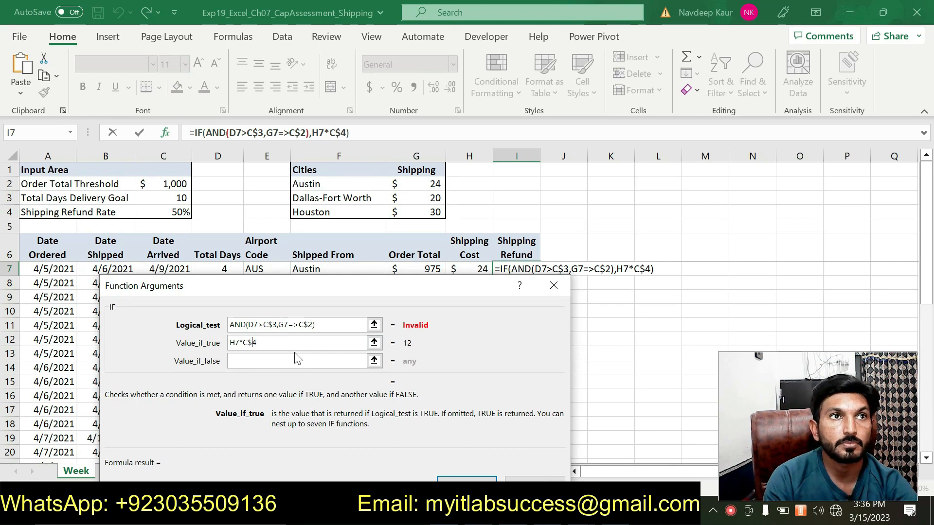
Set the value if false to 0 and complete the I7 formula as =IF(AND(D7>C$3,G7>=C$2),G7*C$4,0).
key("Tab")
type("0")
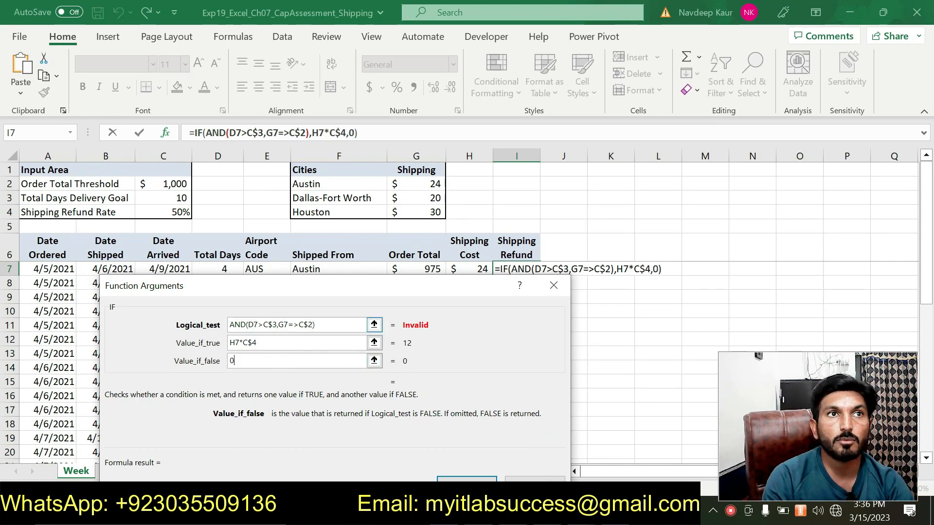
left_click(317, 325)
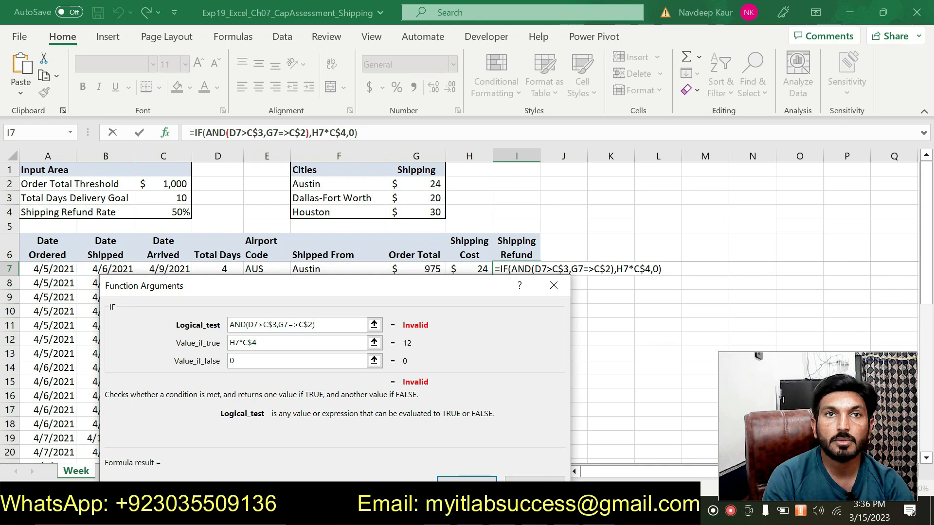
left_click(599, 512)
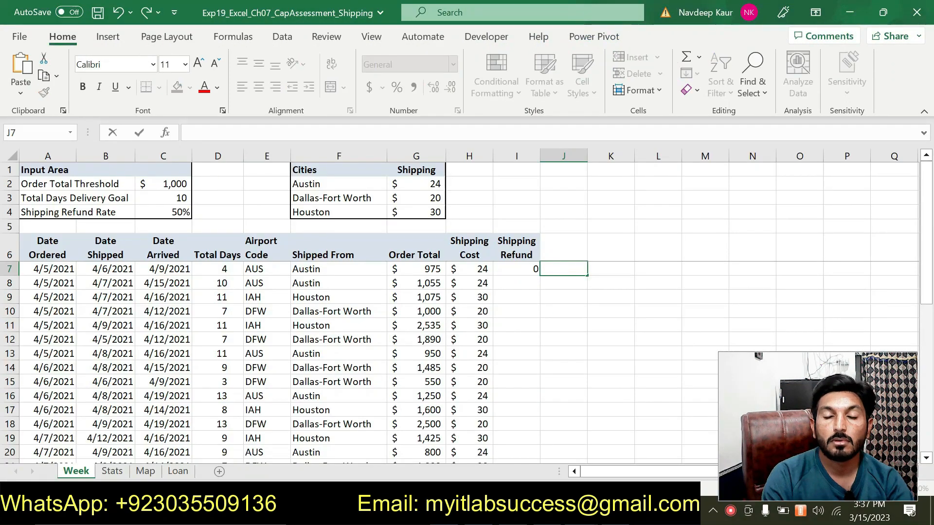
Copy the shipping refund formula from I7 down through I35 and check the copied formula in I9.
left_click(515, 269)
left_click_drag(542, 276, 509, 358)
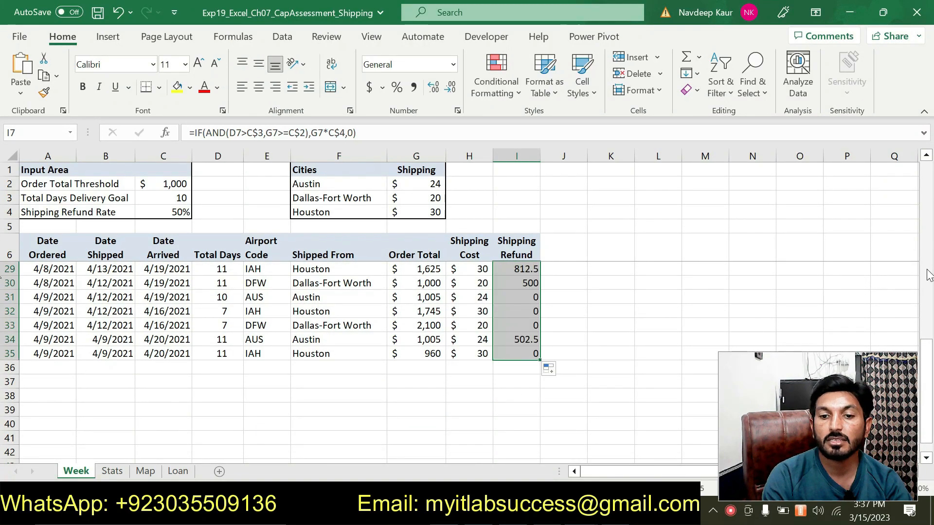
scroll(929, 275, "up", 6)
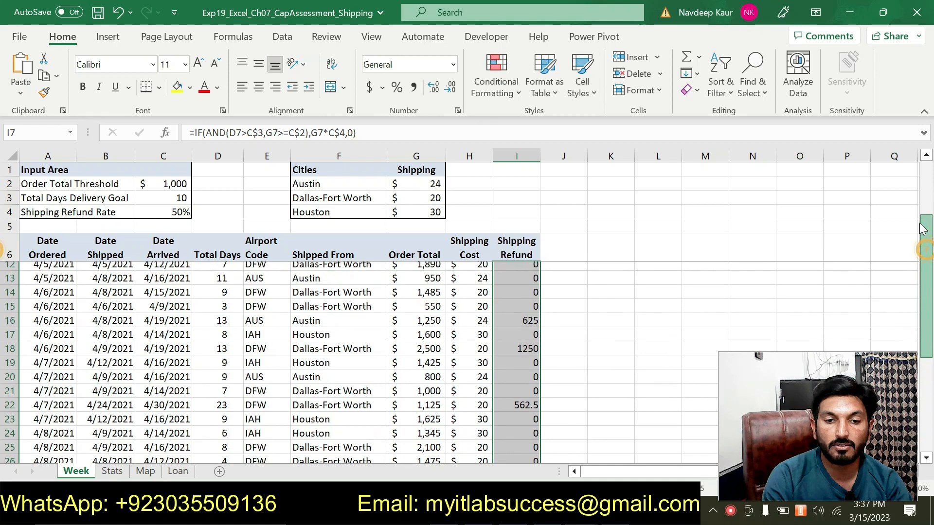
scroll(923, 228, "up", 2)
left_click_drag(926, 225, 925, 221)
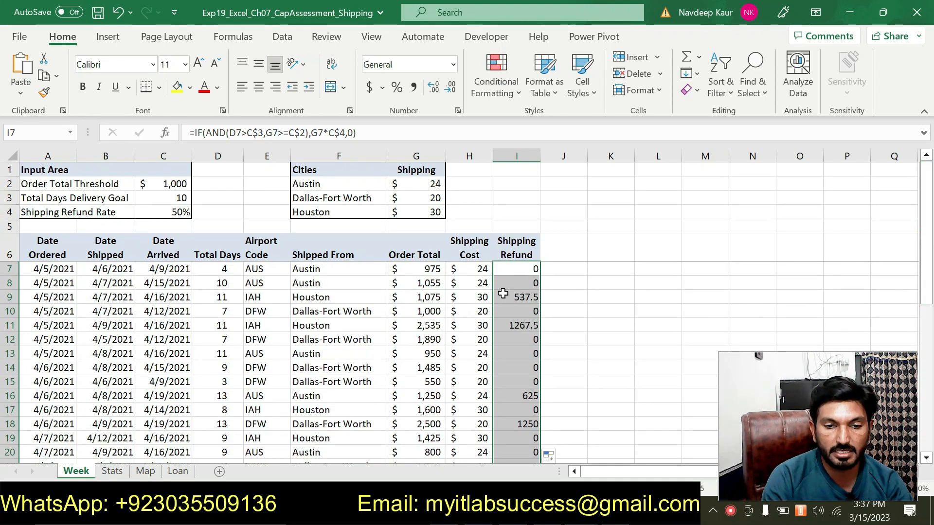
left_click(527, 296)
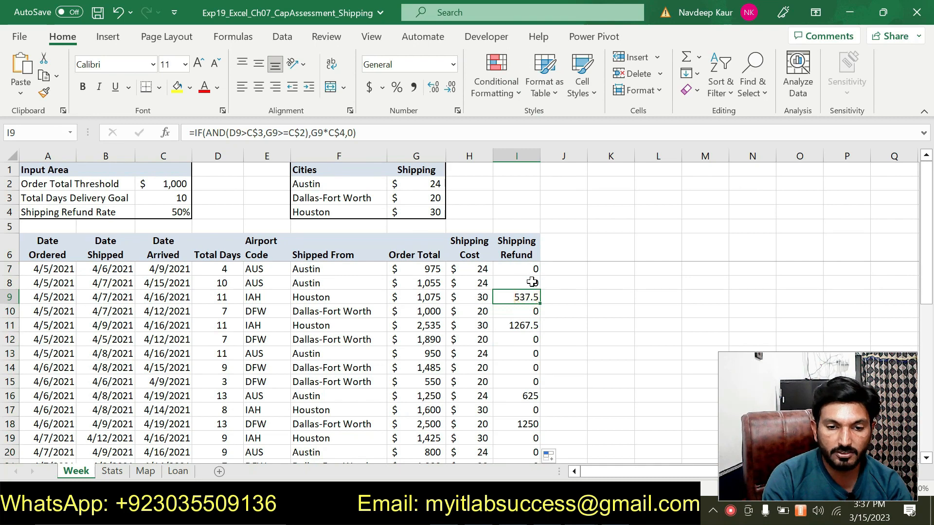
Switch to the Word instructions and remove the green highlight from the step 5 paragraph.
key("alt+Tab")
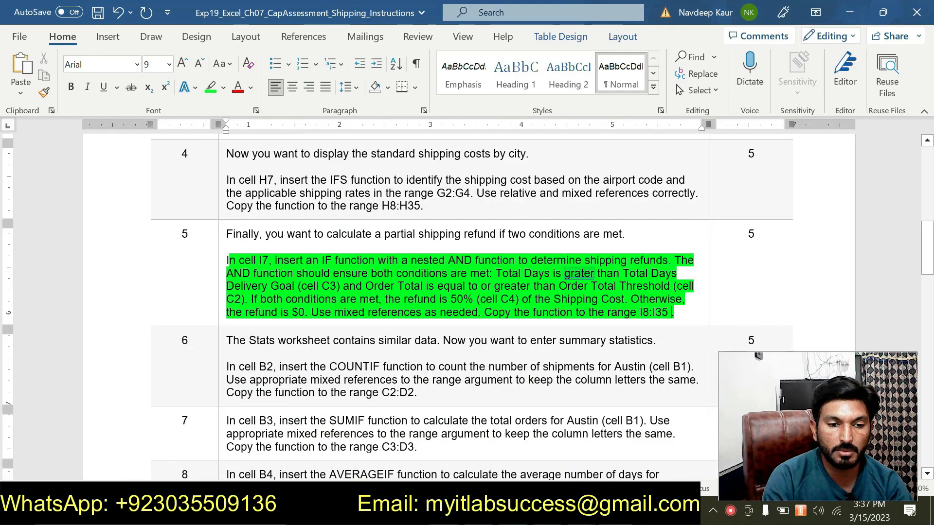
left_click_drag(672, 313, 232, 259)
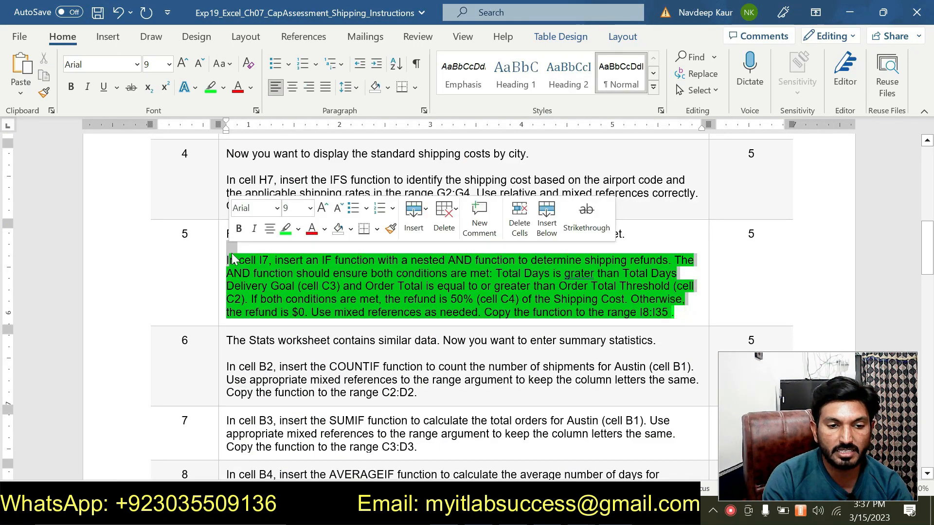
left_click(288, 225)
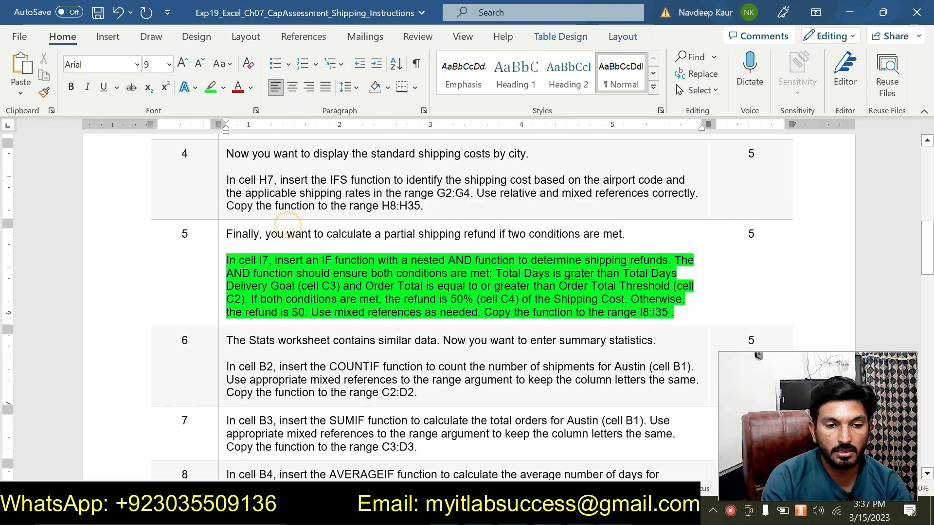
triple_click(229, 262)
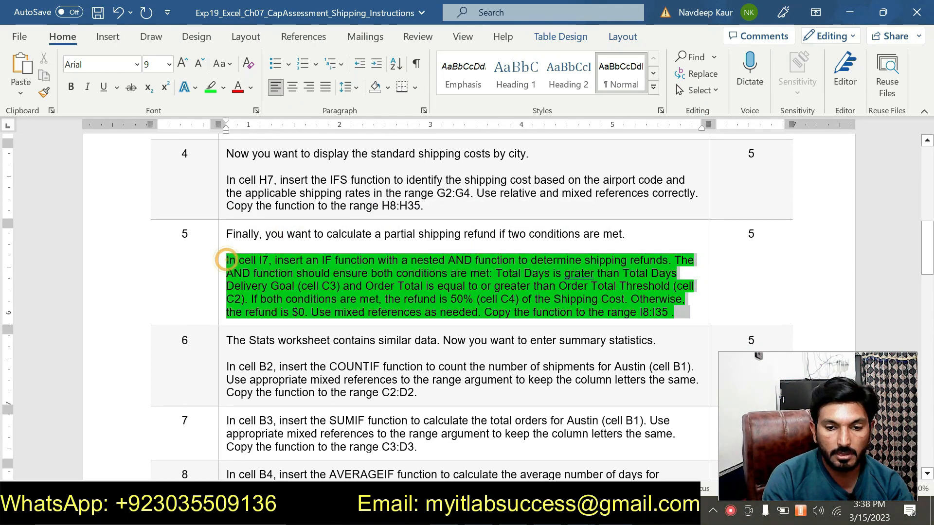
left_click(601, 293)
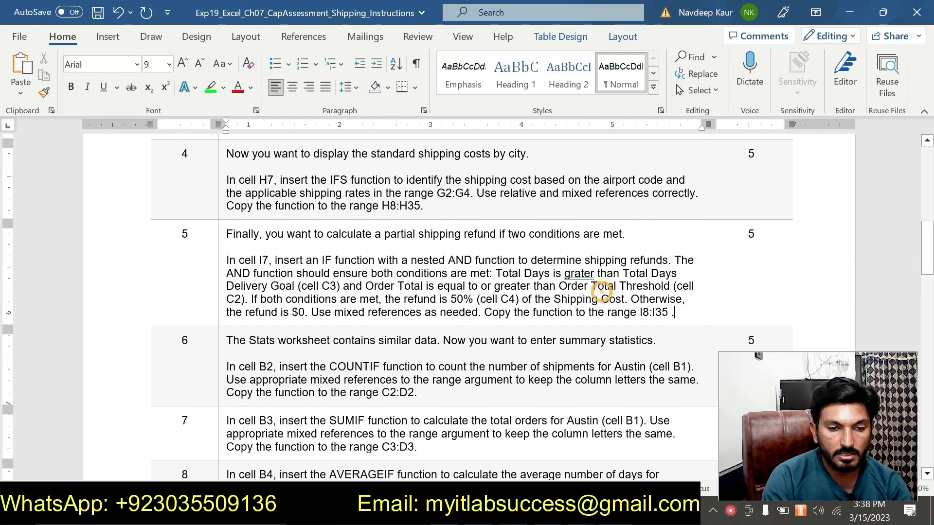
Highlight the step 6 COUNTIF instruction paragraph in green and review it.
triple_click(229, 366)
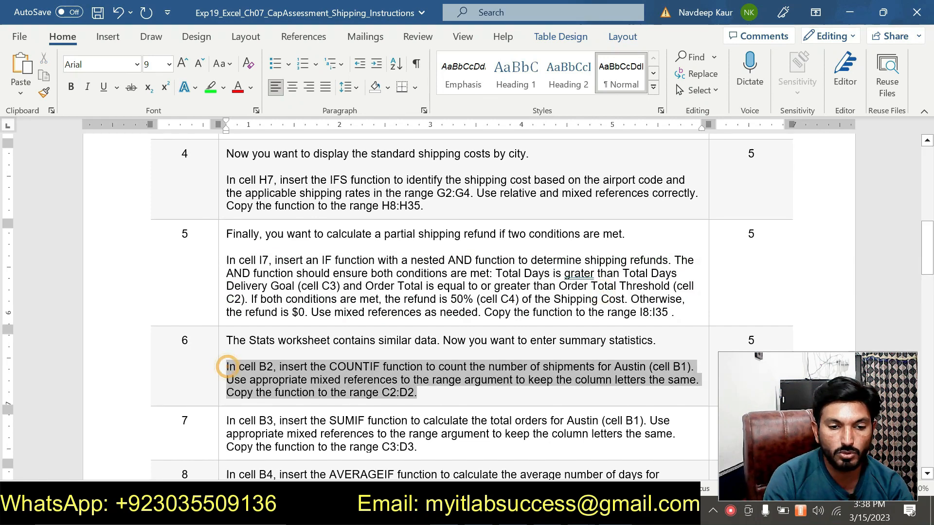
left_click(575, 374)
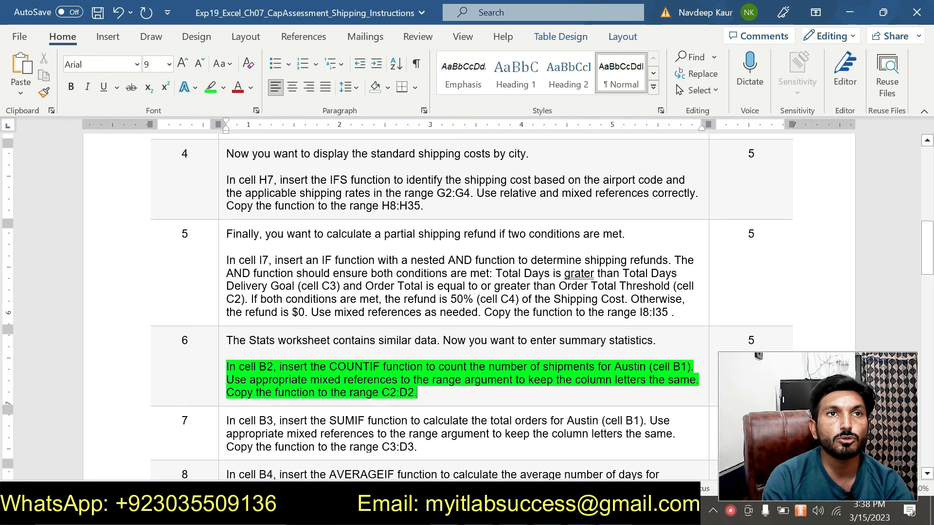
left_click(431, 395)
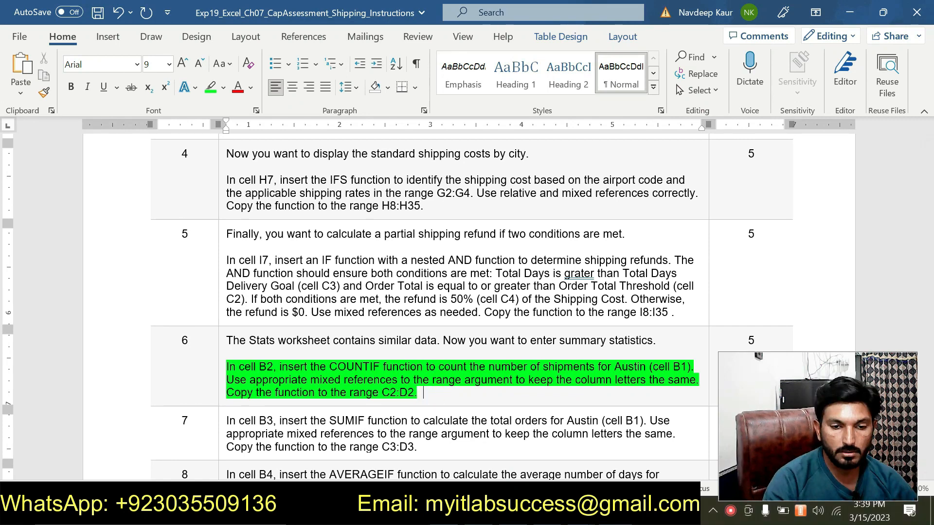
Switch back to the Excel workbook and open the Stats worksheet.
key("alt+Tab")
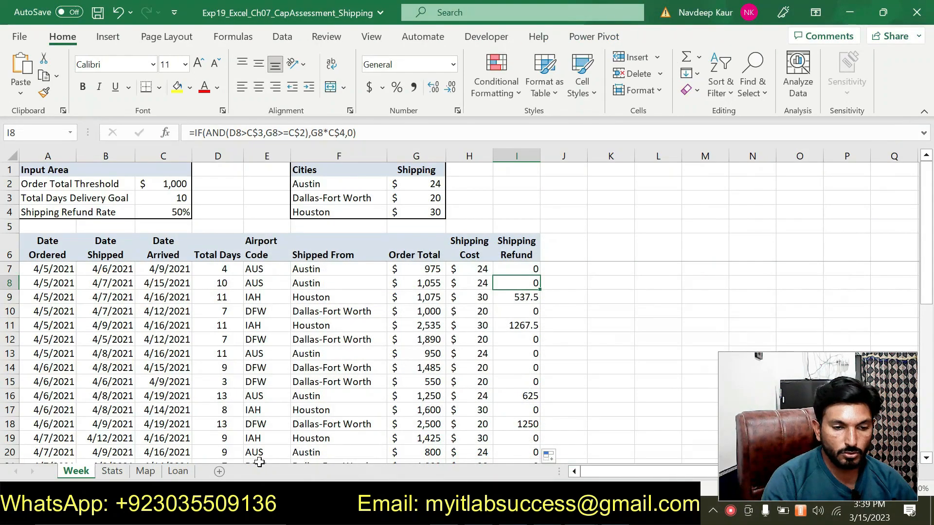
left_click(112, 471)
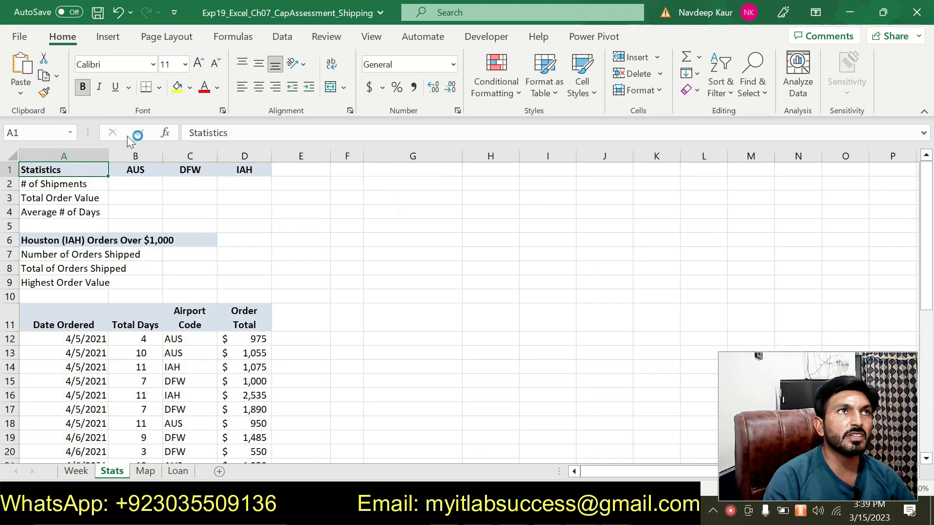
key("F1")
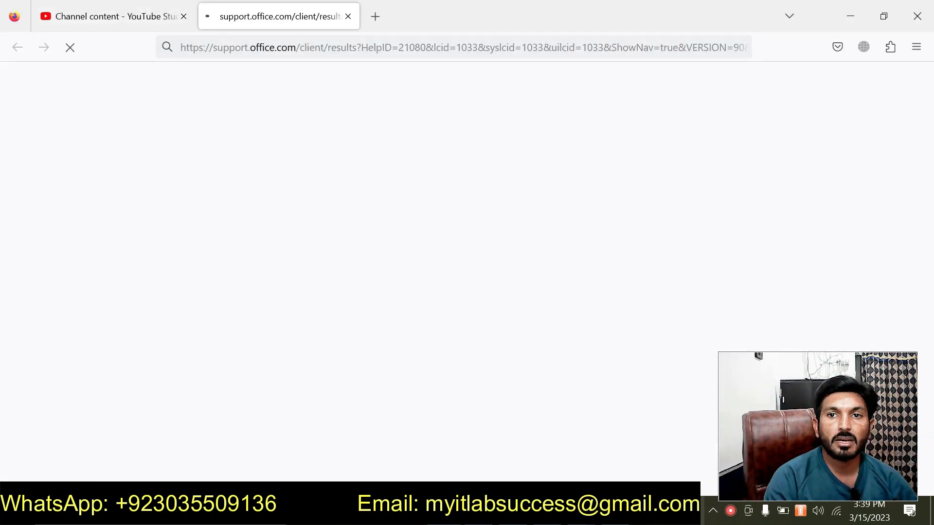
Return to the Excel workbook and start a COUNTIF function in cell B2 of Stats with the mixed-reference range C$12:C$40.
mouse_move(579, 514)
left_click(535, 466)
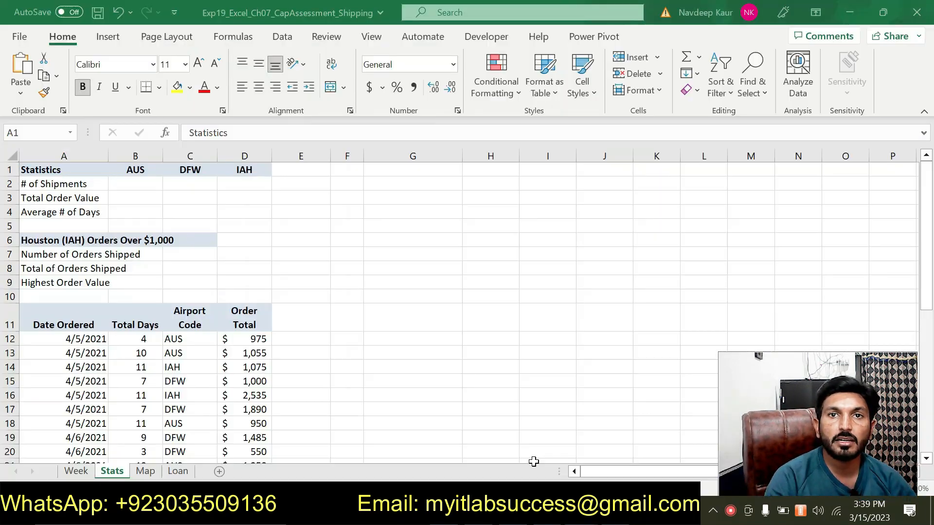
left_click(122, 183)
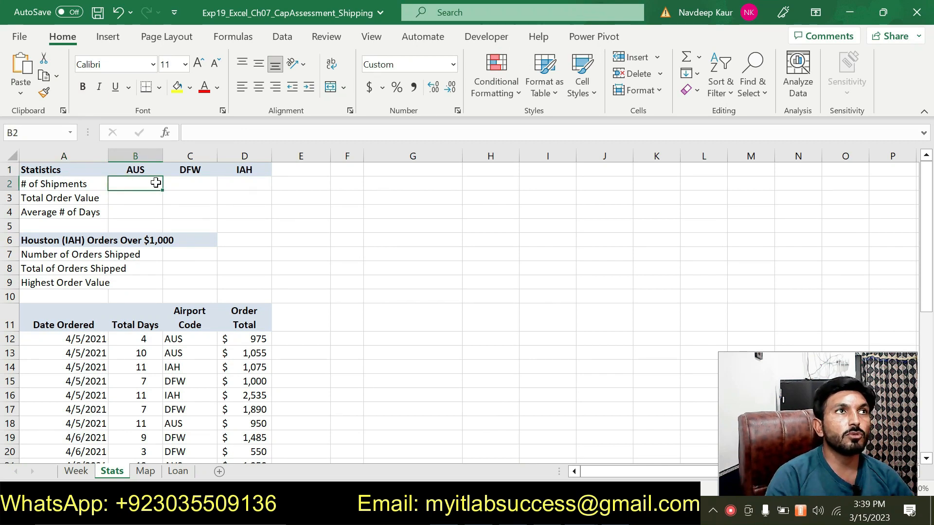
type("=")
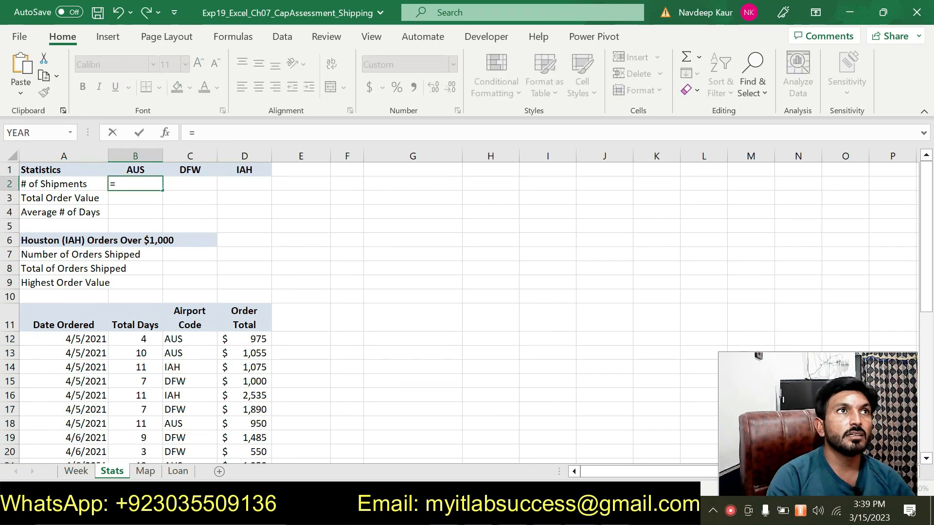
type("COUN")
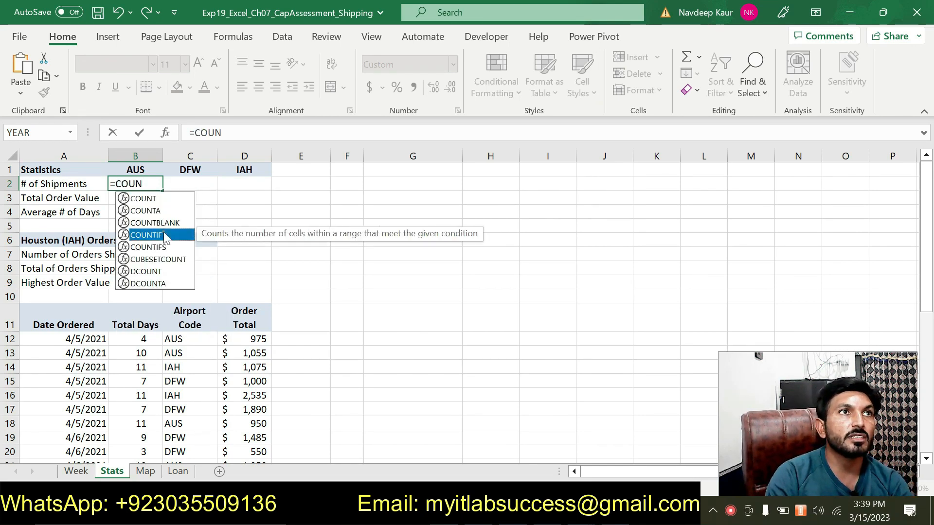
double_click(163, 235)
left_click(170, 134)
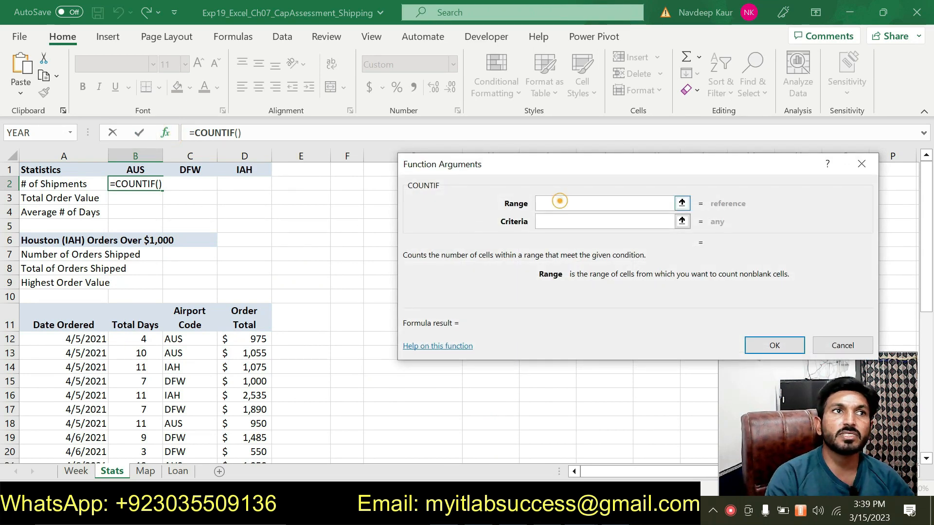
left_click_drag(190, 336, 190, 409)
left_click(539, 203)
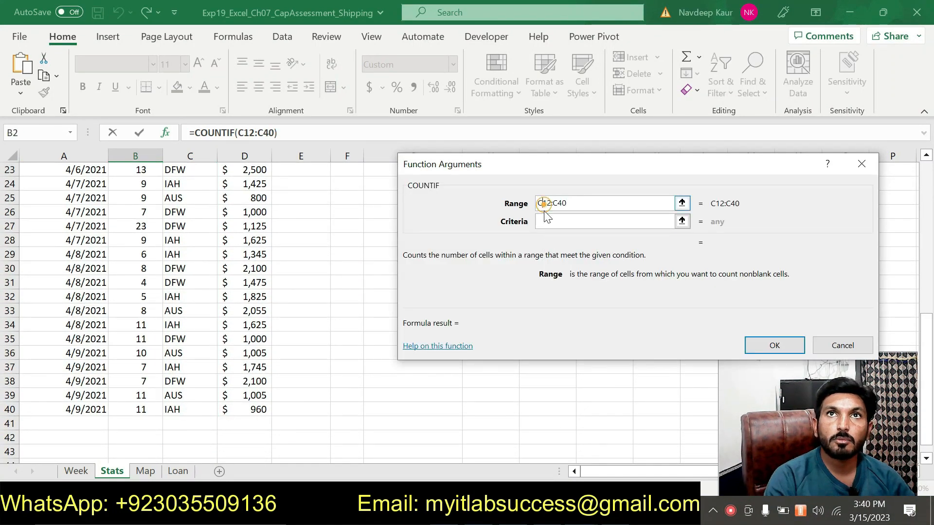
type("$12:C")
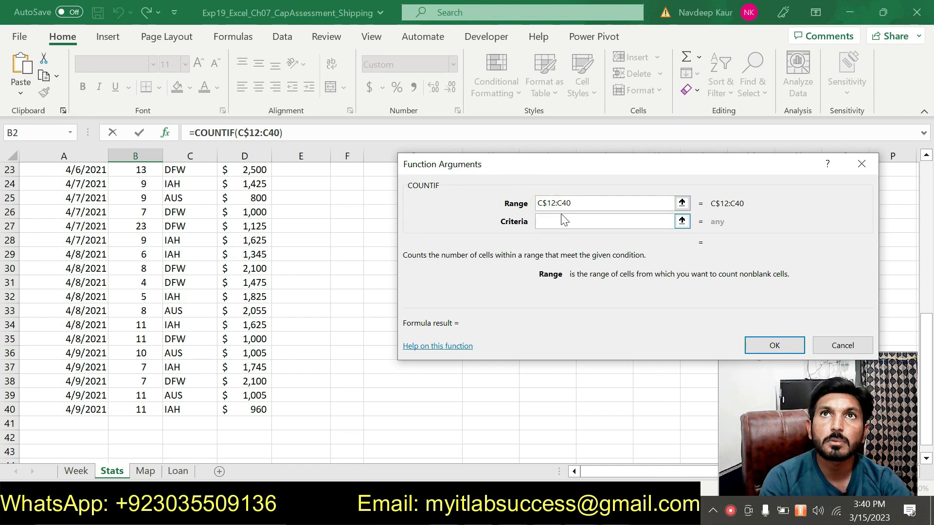
type("$")
Set the COUNTIF criteria to cell B1 and insert the completed function in B2.
left_click(560, 222)
left_click(929, 202)
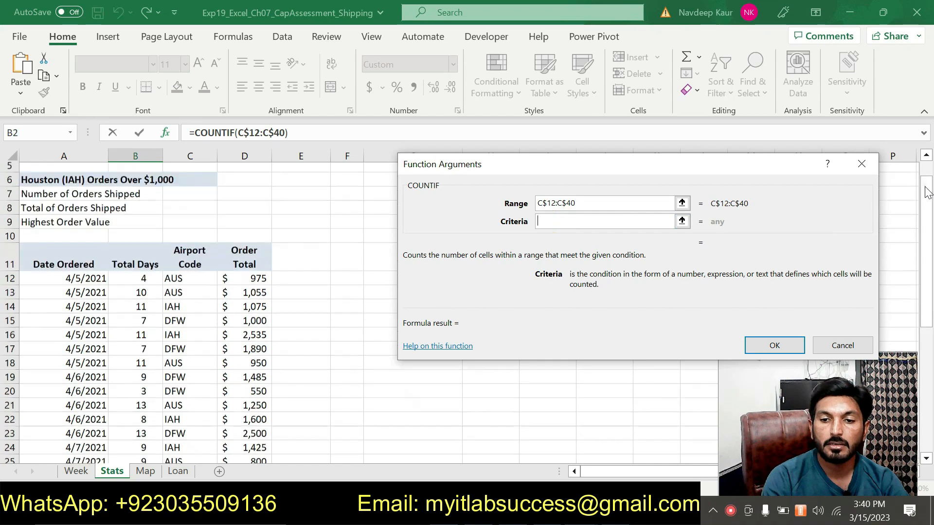
left_click_drag(927, 183, 926, 169)
left_click(142, 170)
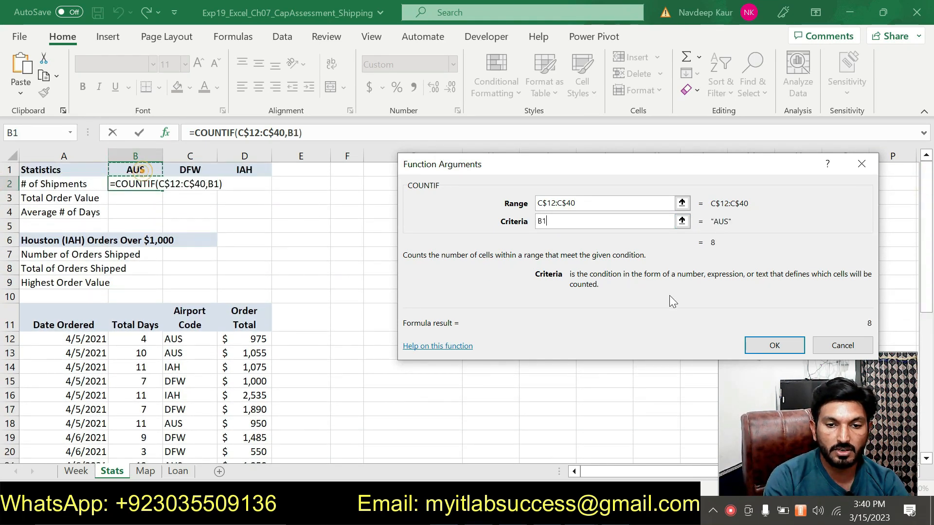
left_click(759, 343)
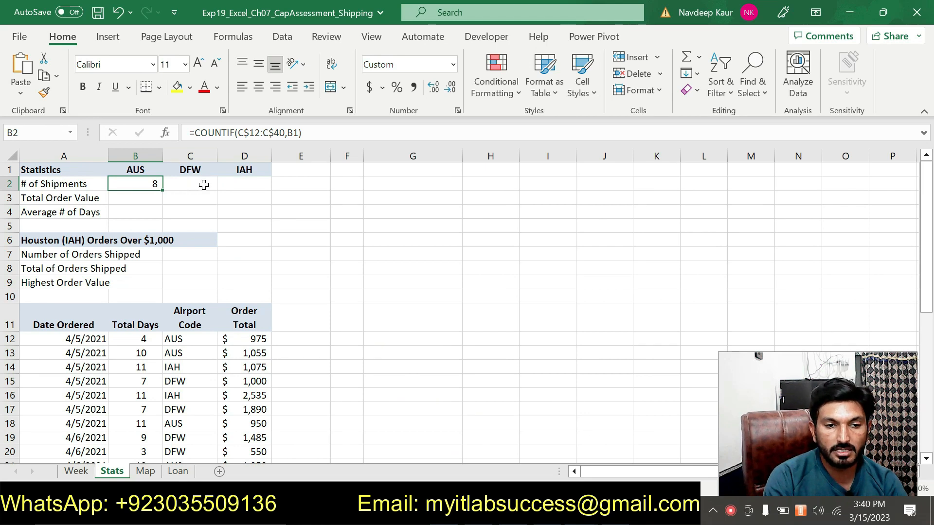
Check the step 6 instruction in Word and copy the COUNTIF formula from B2 to C2:D2 in Excel.
key("alt+Tab")
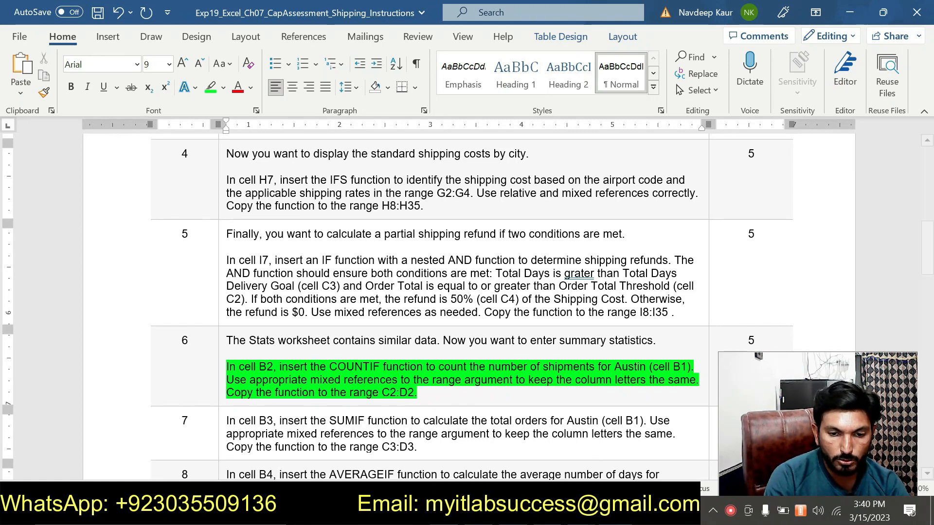
key("alt+Tab")
left_click_drag(164, 190, 269, 187)
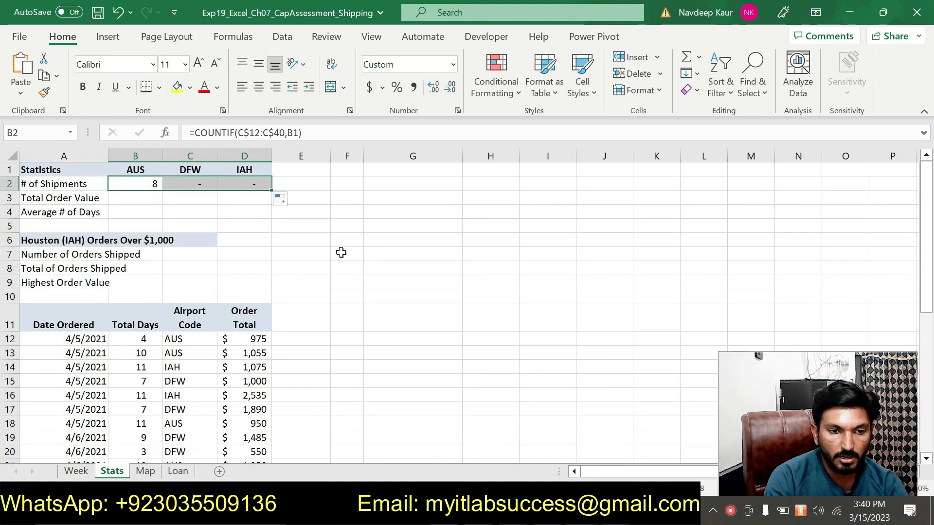
Review the copied COUNTIF formulas in C2 and D2 and correct their range to C$12:C$40.
left_click(178, 185)
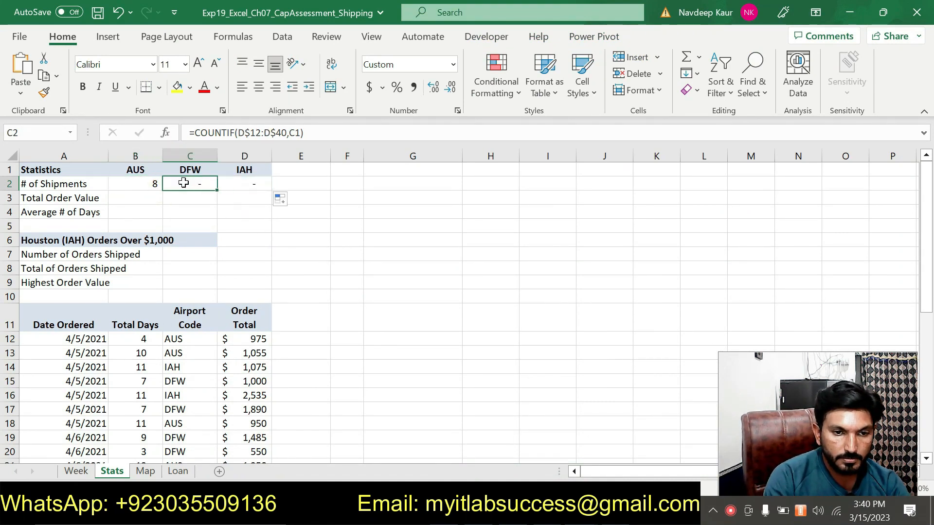
left_click(168, 135)
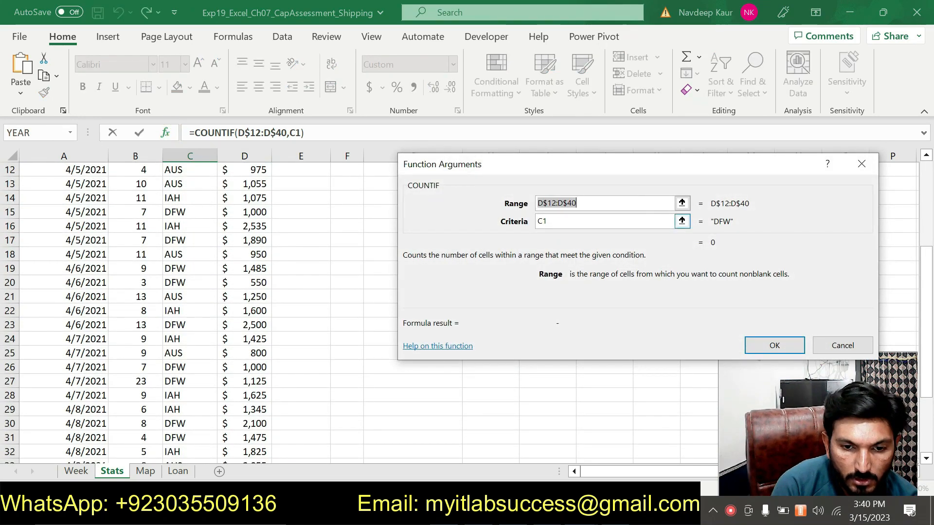
left_click(777, 339)
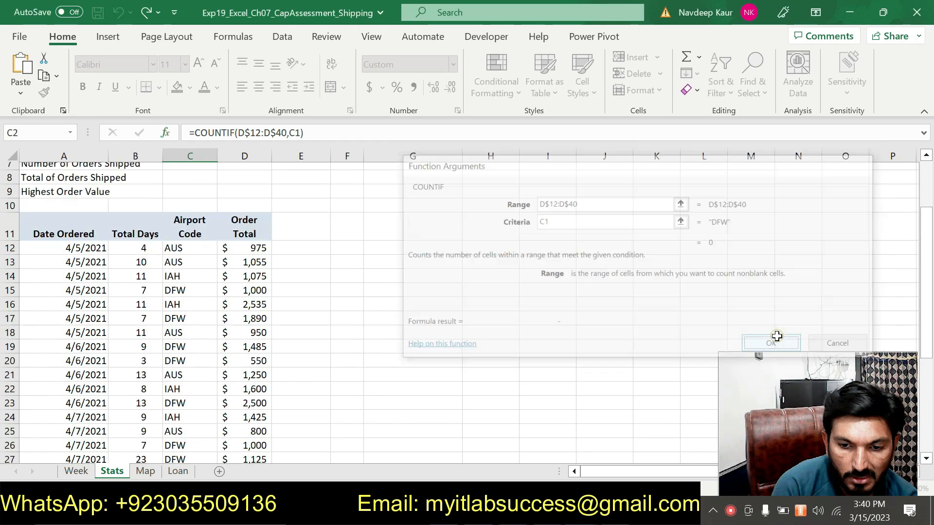
left_click(259, 170)
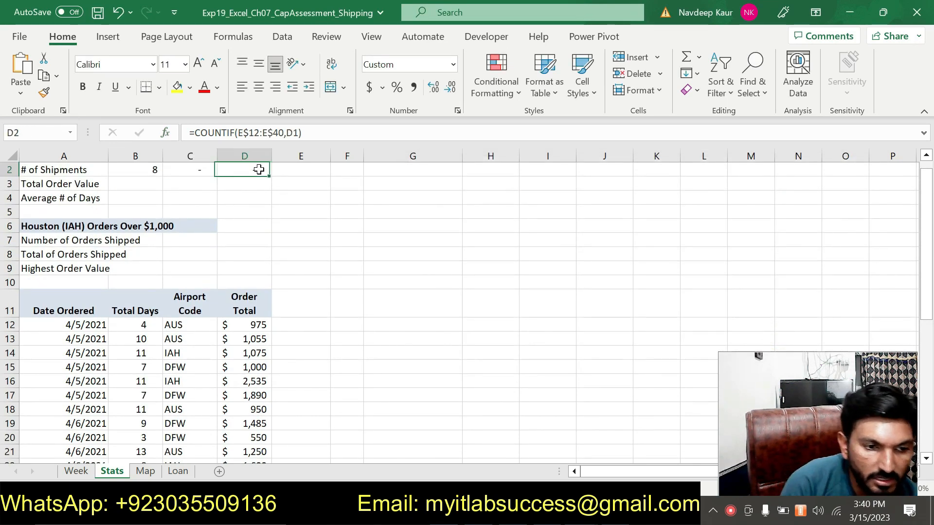
left_click(195, 171)
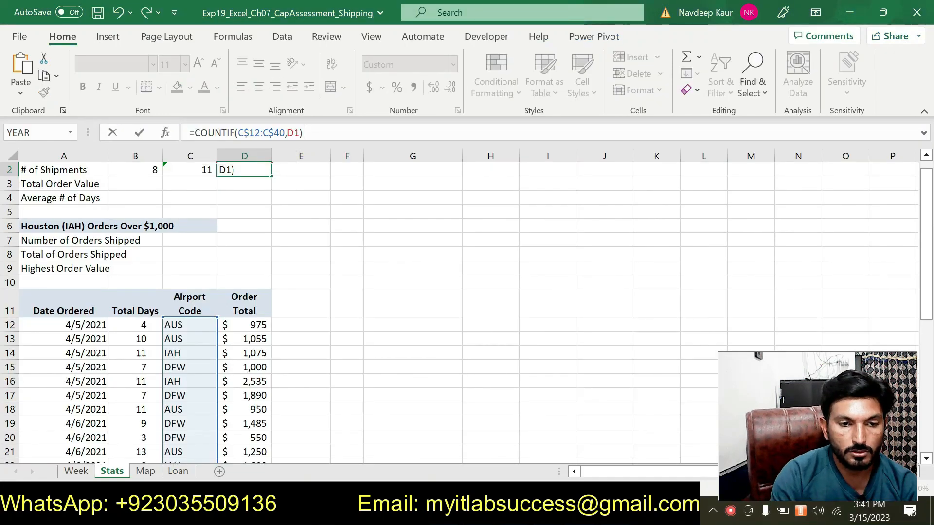
key("Return")
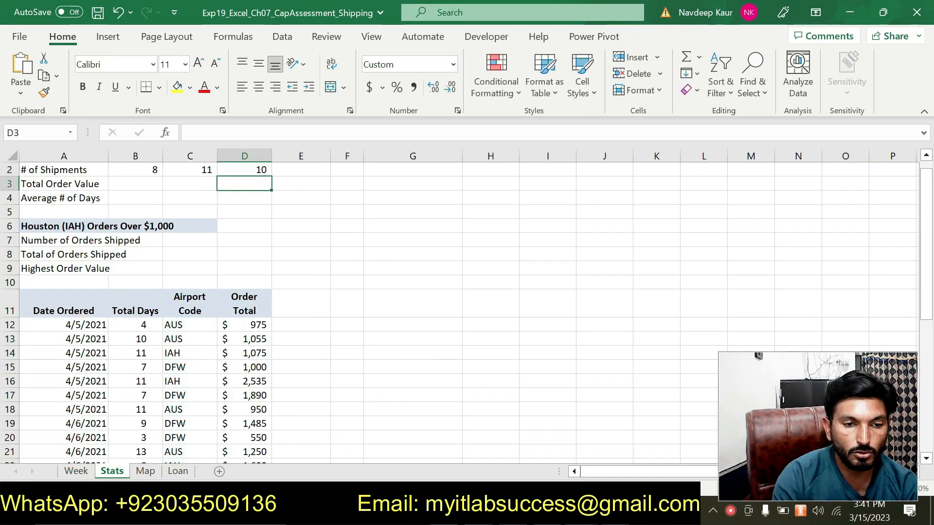
Check the COUNTIF formulas in cells B2, C2 and D2 for the same range and the matching airport criteria.
left_click(144, 170)
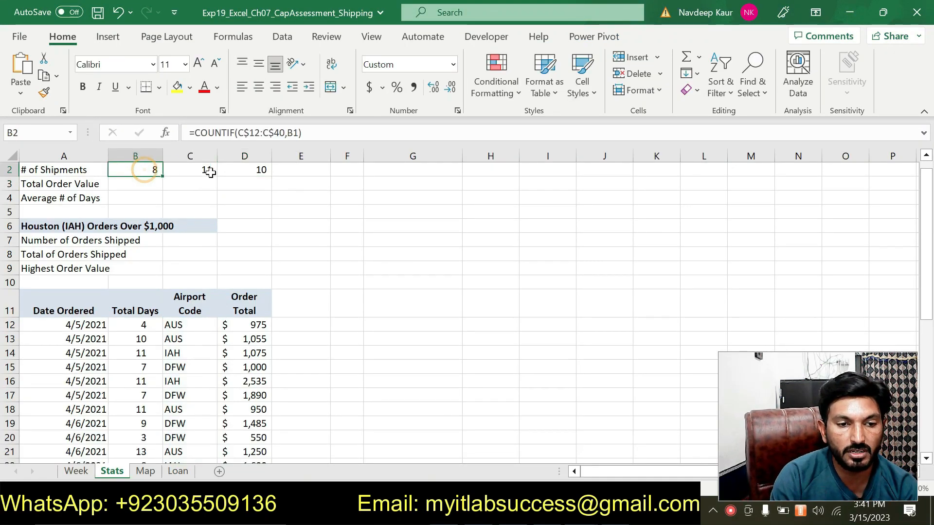
left_click(191, 172)
scroll(578, 178, "up", 1)
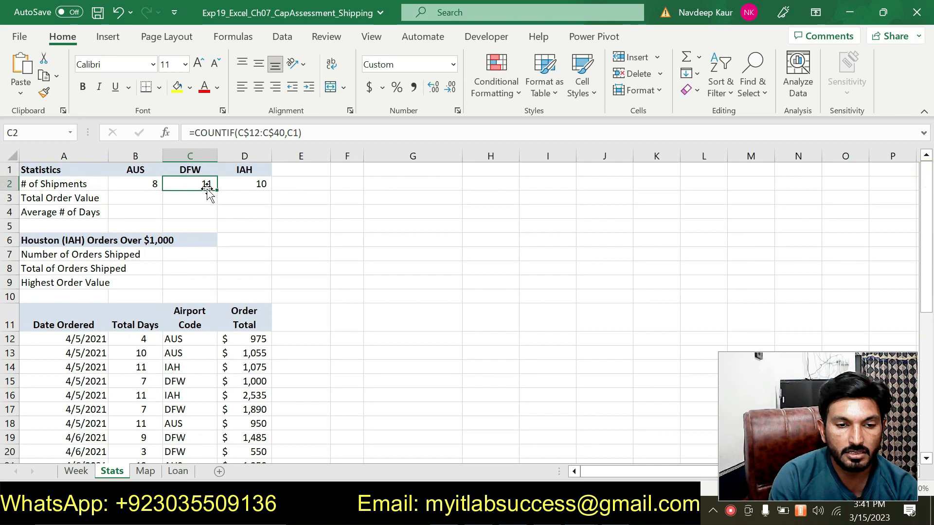
left_click(256, 183)
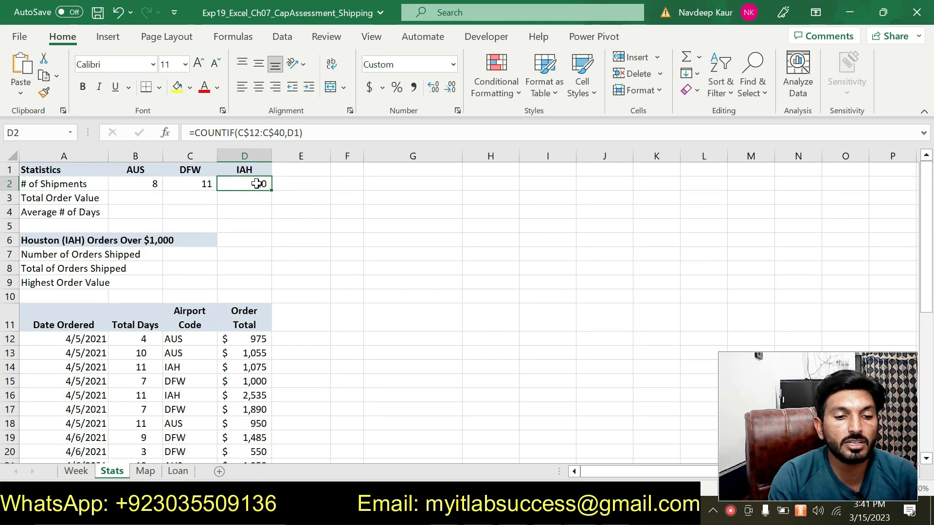
left_click(143, 183)
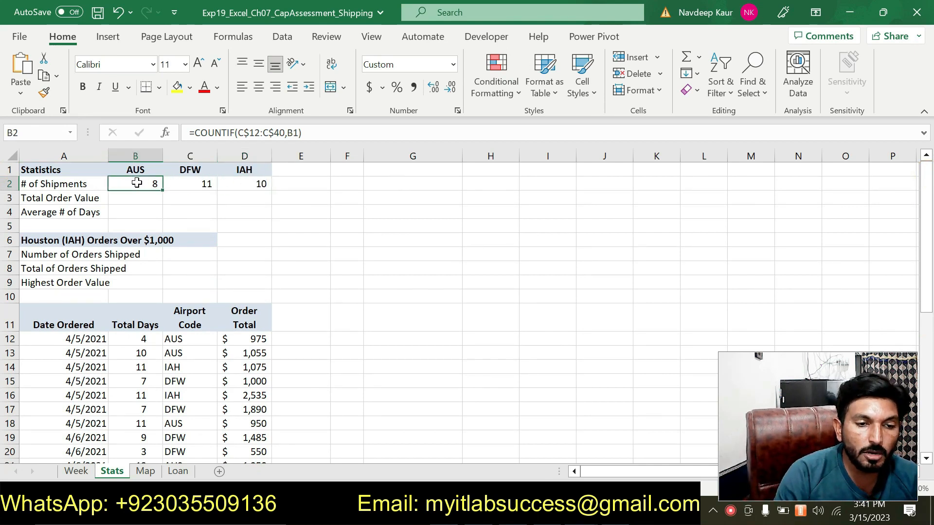
left_click(202, 185)
left_click(259, 183)
Switch to the Word instructions and remove the green highlight from the step 6 COUNTIF paragraph.
key("alt+Tab")
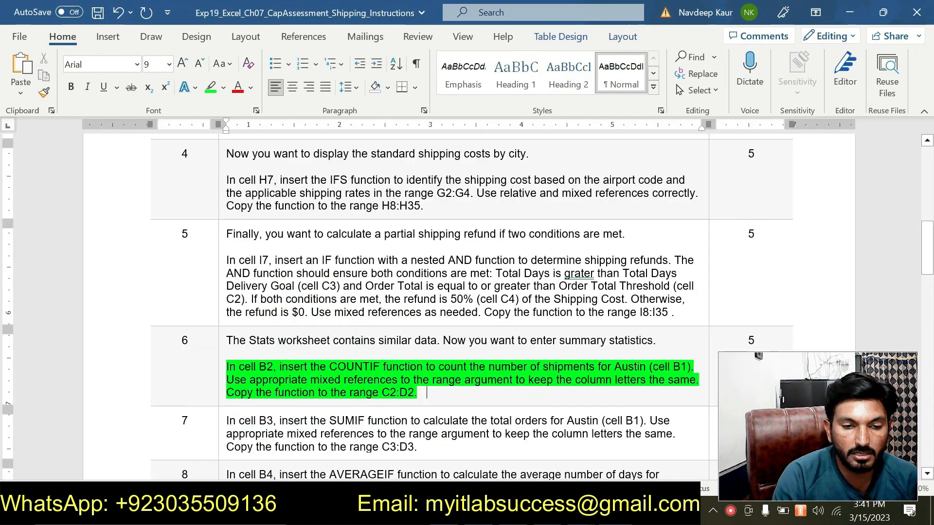
left_click_drag(431, 395, 227, 367)
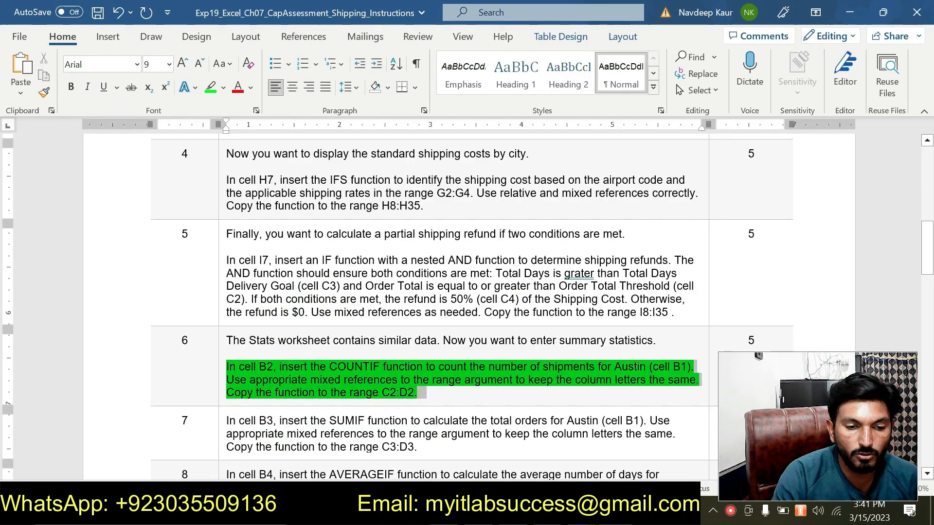
left_click(287, 339)
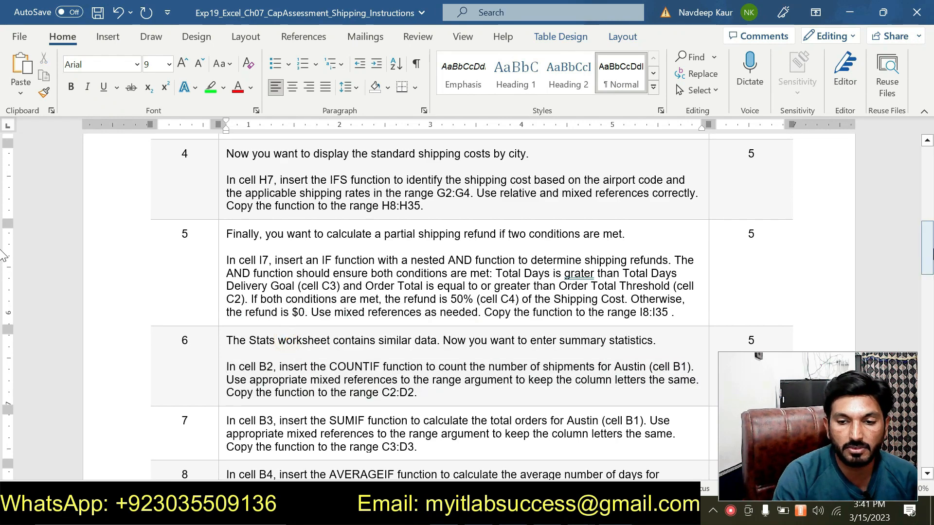
Highlight the step 7 SUMIF instruction paragraph in green and review it.
scroll(3, 275, "down", 5)
left_click_drag(418, 237, 226, 210)
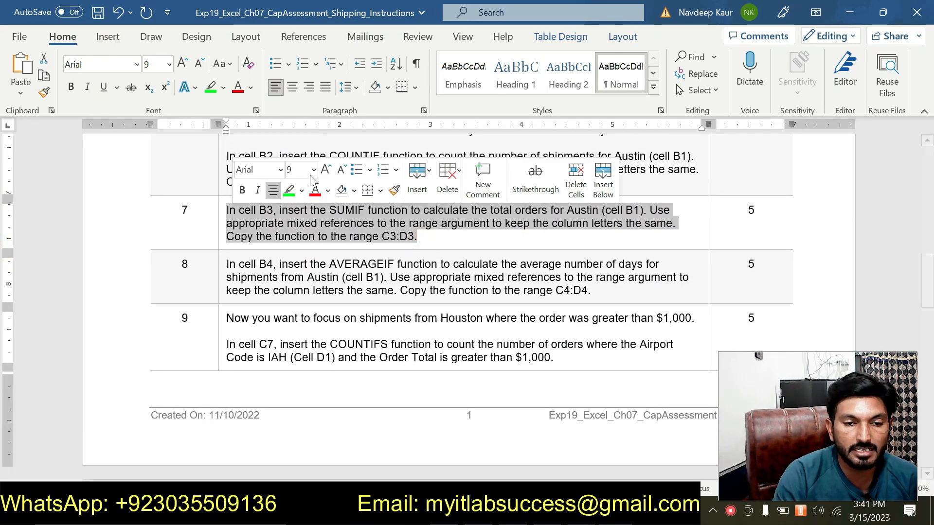
left_click(288, 190)
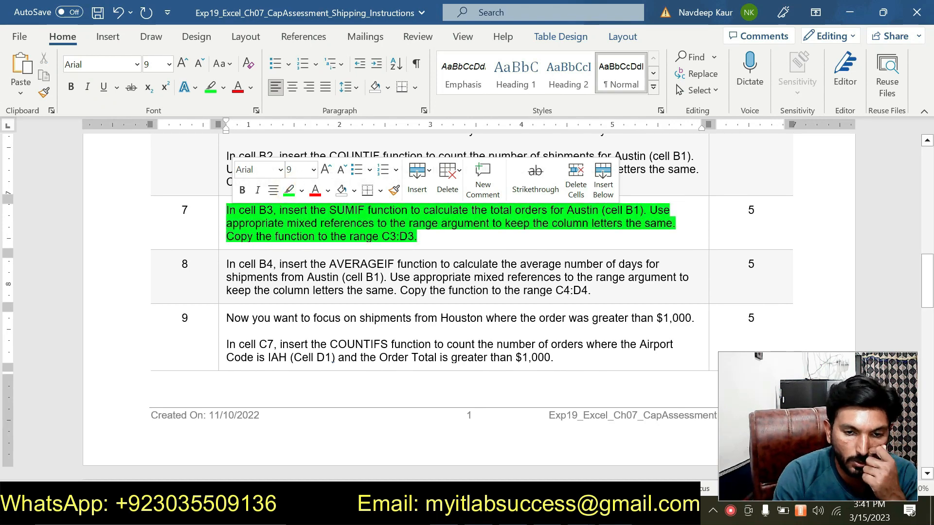
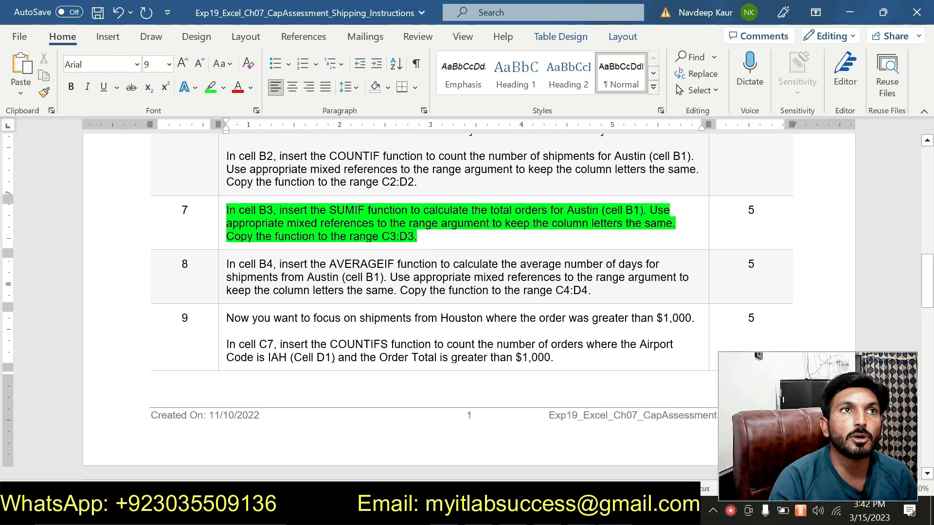
Switch back to the Excel workbook and start a SUMIF function in cell B3 with the mixed-reference range C$12:C$40.
key("alt+Tab")
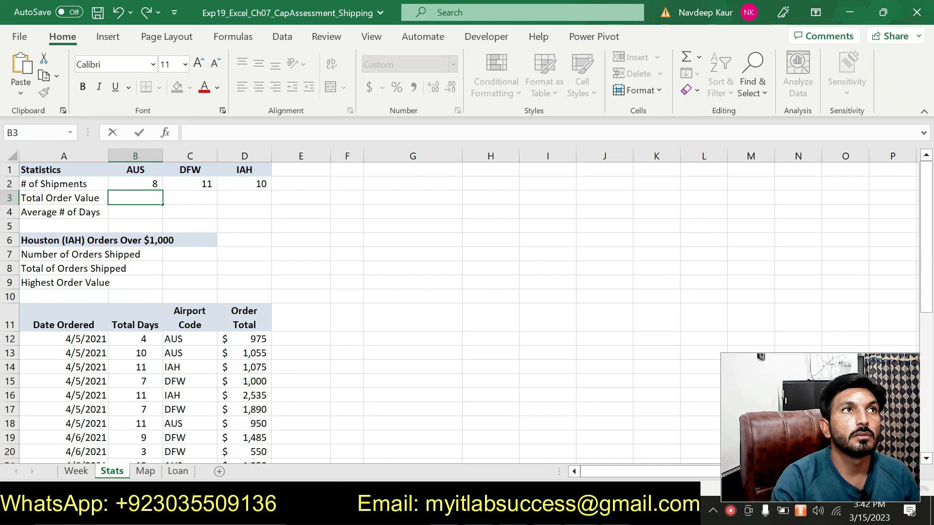
type("=SUM")
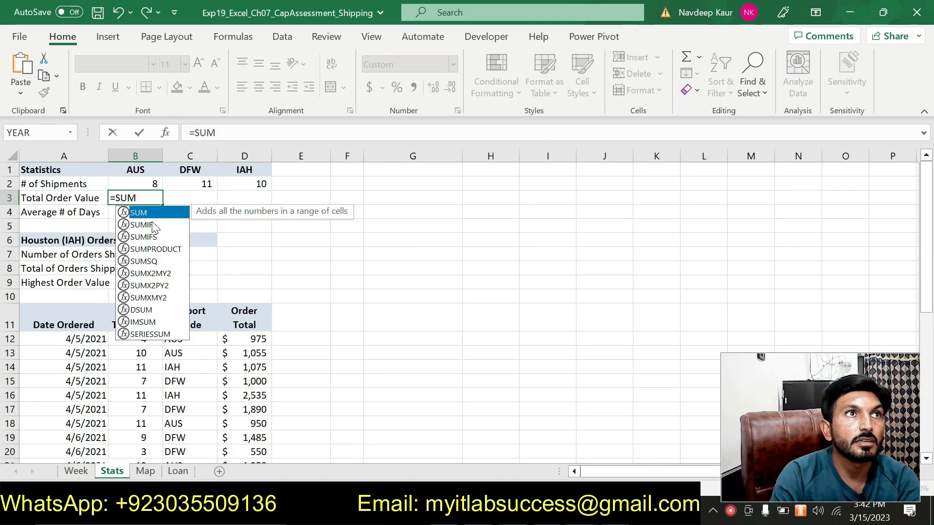
double_click(146, 225)
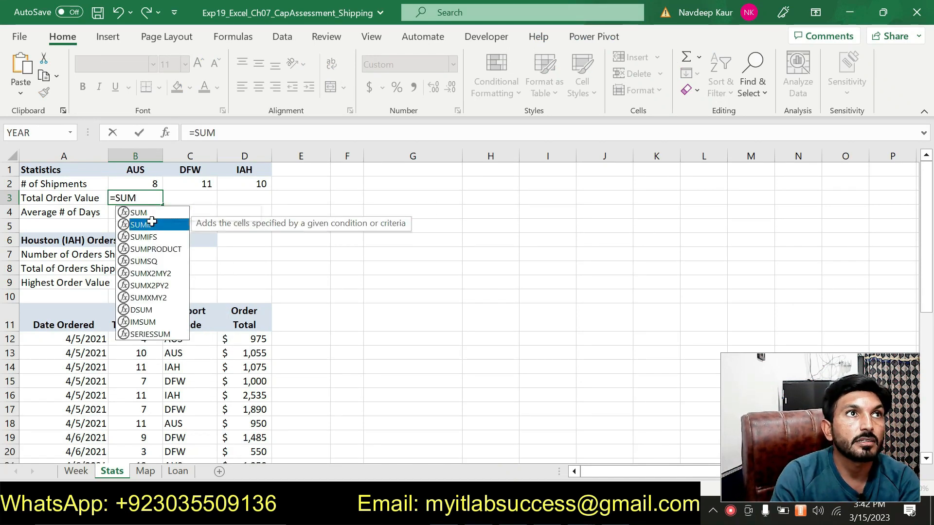
left_click(167, 133)
left_click_drag(496, 157, 390, 127)
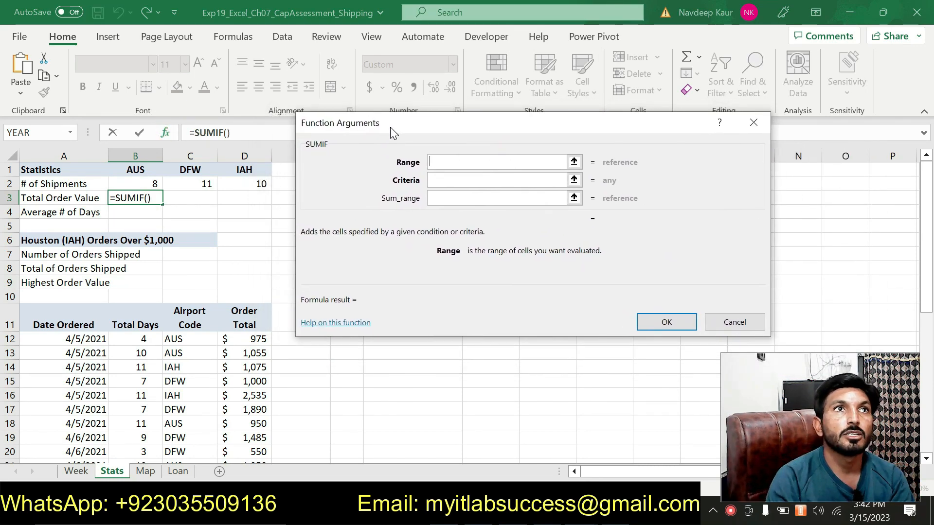
left_click_drag(182, 335, 192, 380)
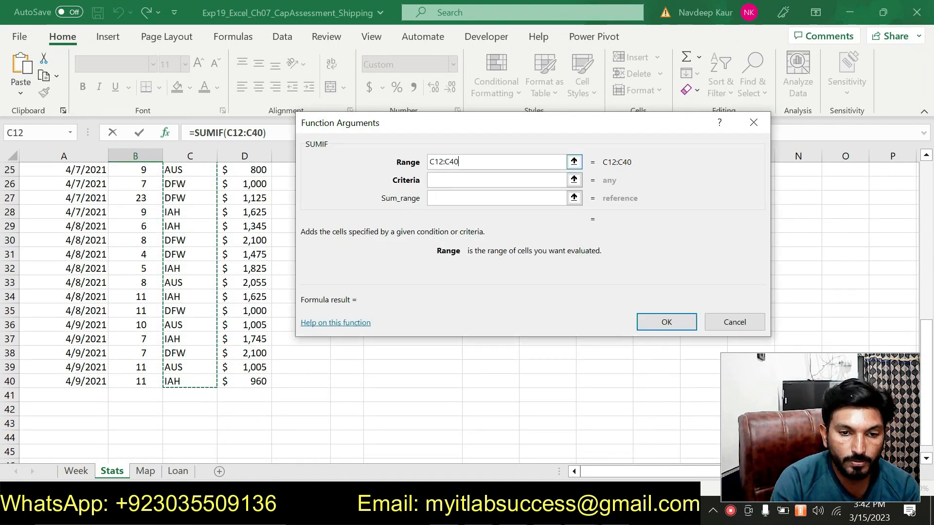
left_click(434, 162)
type("$")
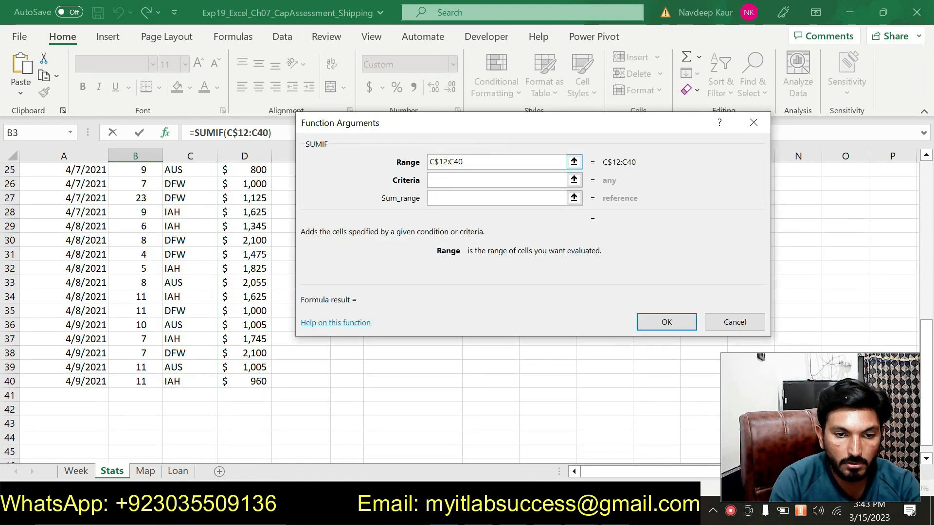
left_click(450, 161)
type("$")
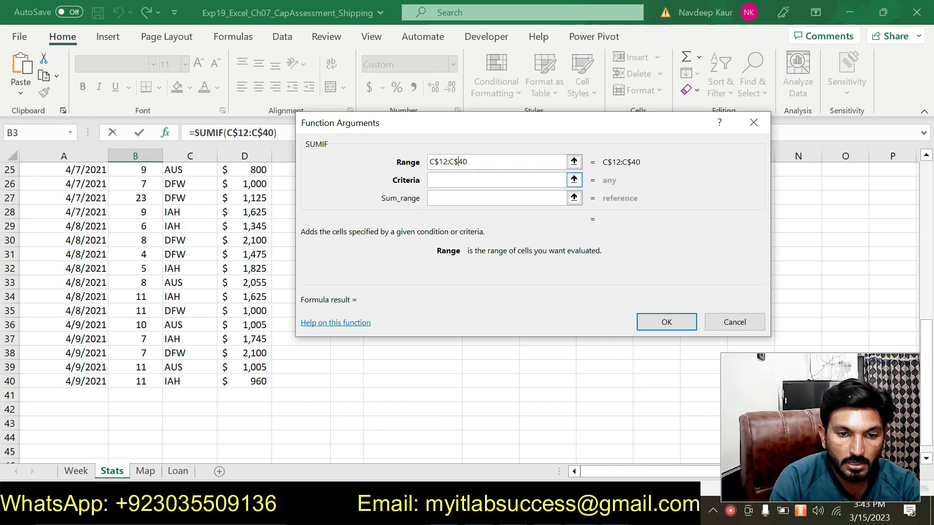
Set the SUMIF criteria in cell B3 to the Austin airport code in cell B1.
left_click(462, 179)
left_click(926, 175)
left_click(926, 175)
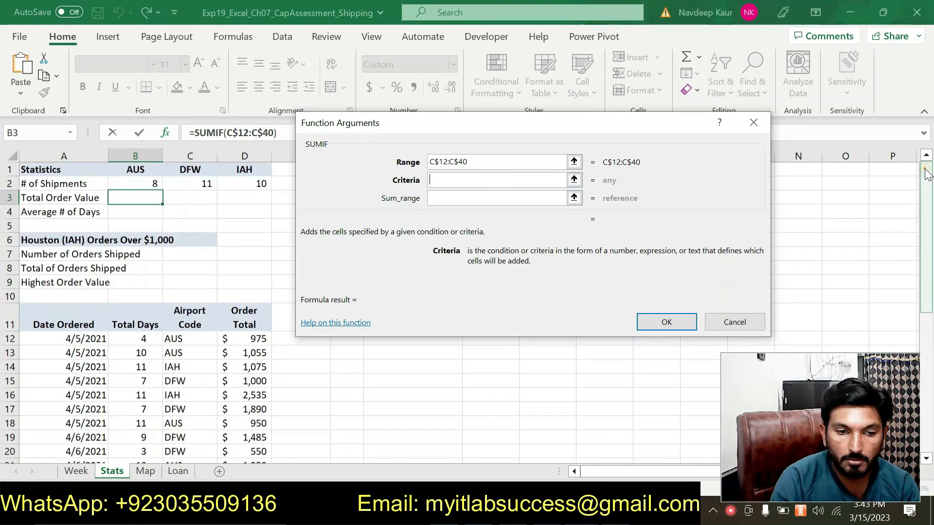
left_click(144, 170)
key("Tab")
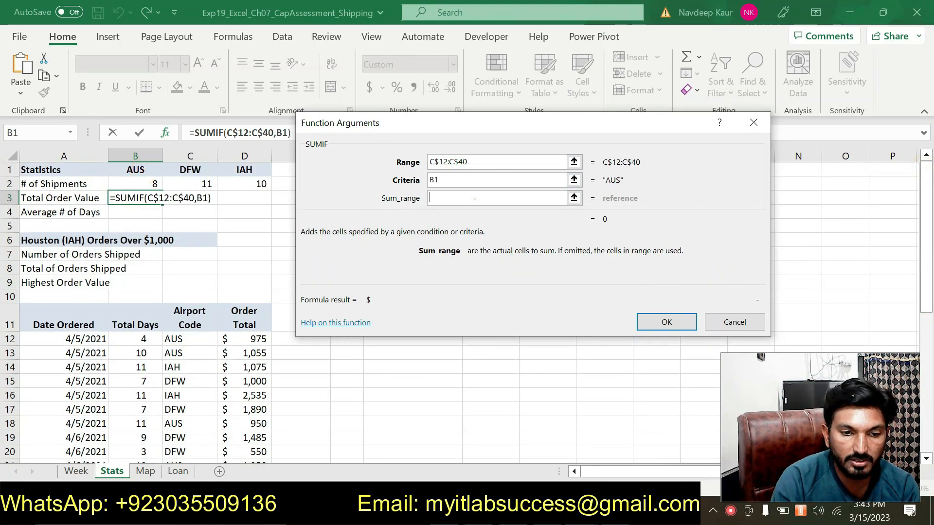
Set the SUMIF sum range to the mixed reference D$12:D$40 and enter the completed function in cell B3.
left_click_drag(256, 338, 269, 428)
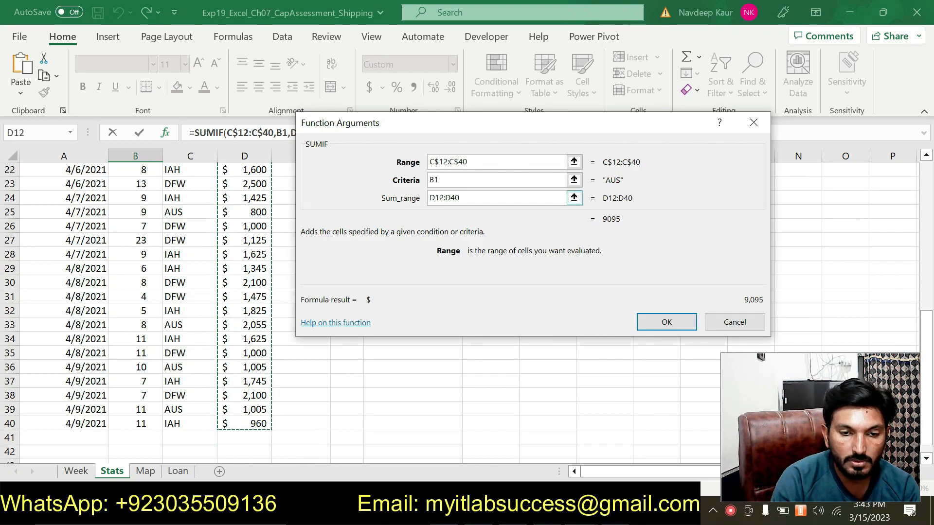
key("F4")
key("F4")
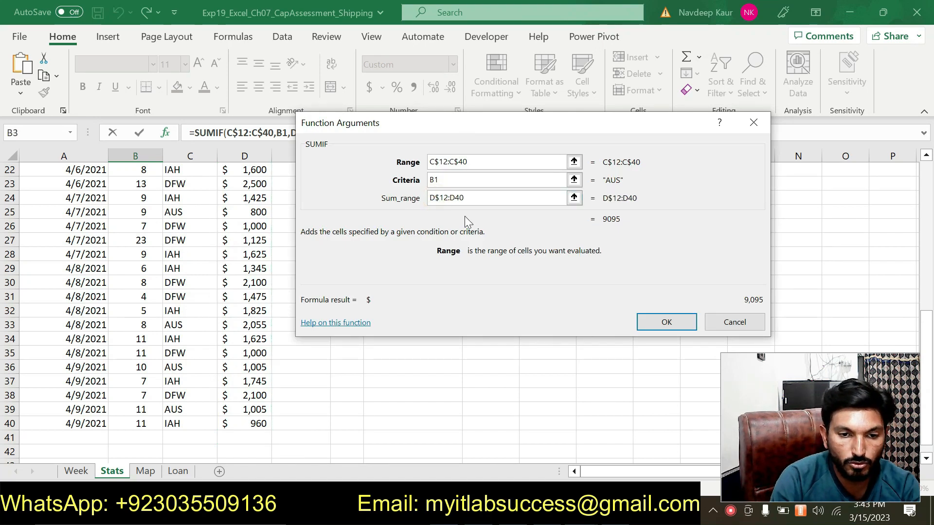
left_click(455, 198)
left_click(649, 321)
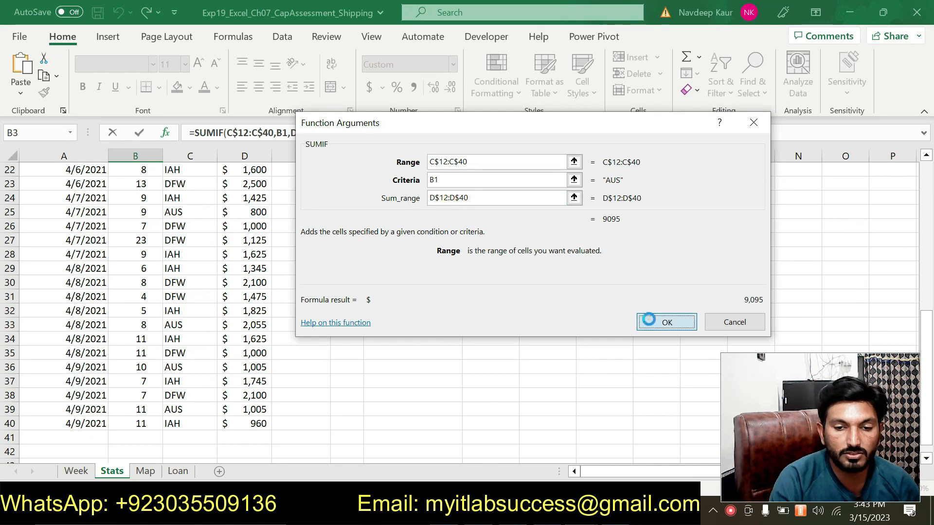
scroll(929, 209, "up", 1)
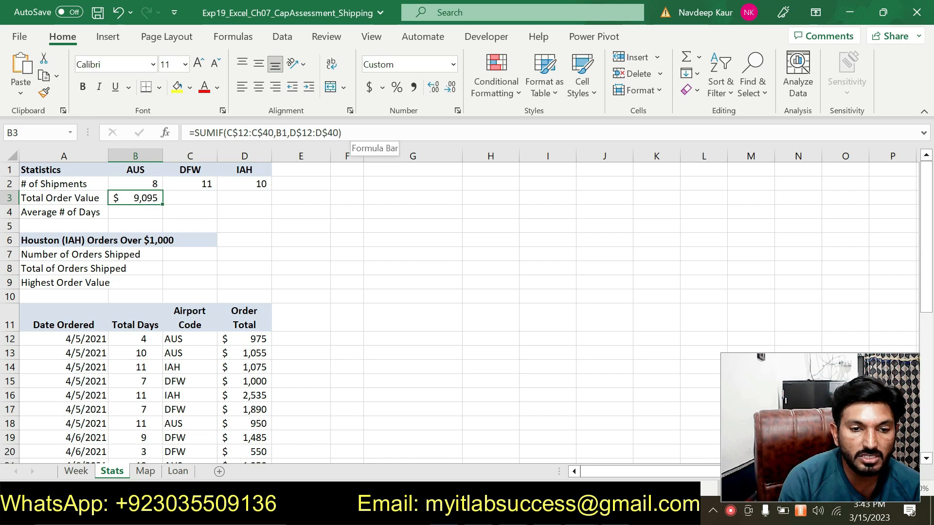
Fill C3 and D3 with the SUMIF function using criteria C1 and D1, and check the function arguments in C3.
left_click(207, 197)
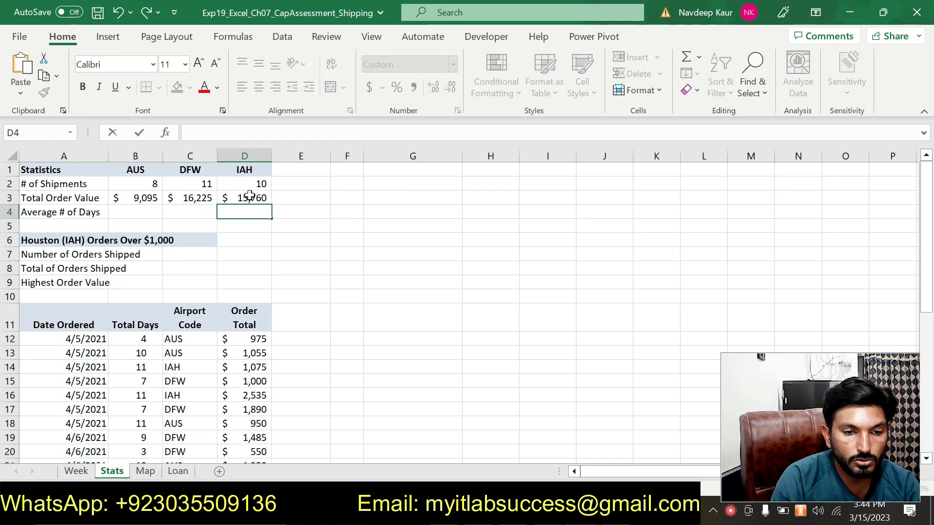
left_click(208, 200)
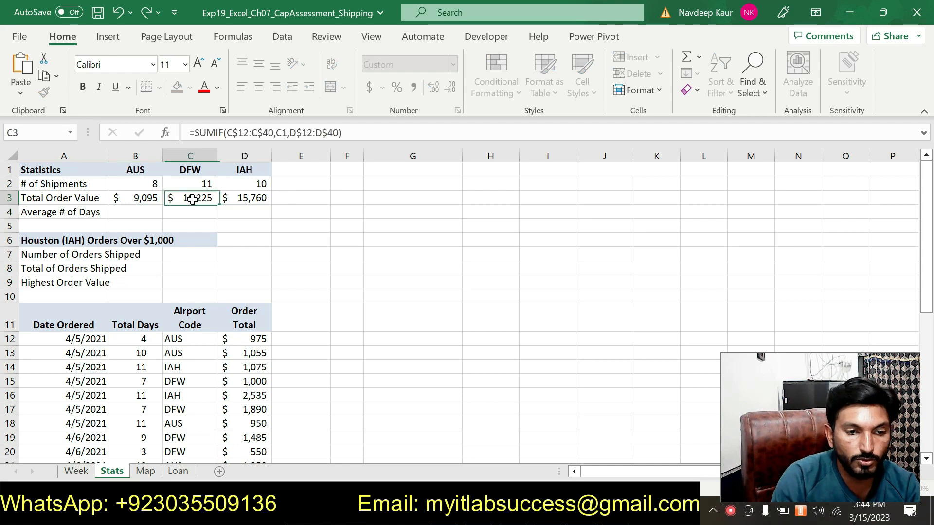
left_click(166, 132)
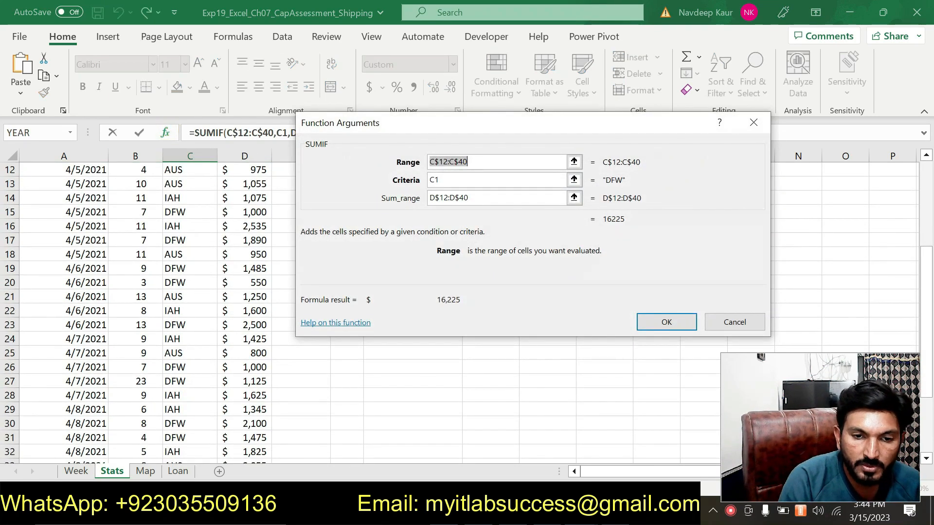
left_click(444, 181)
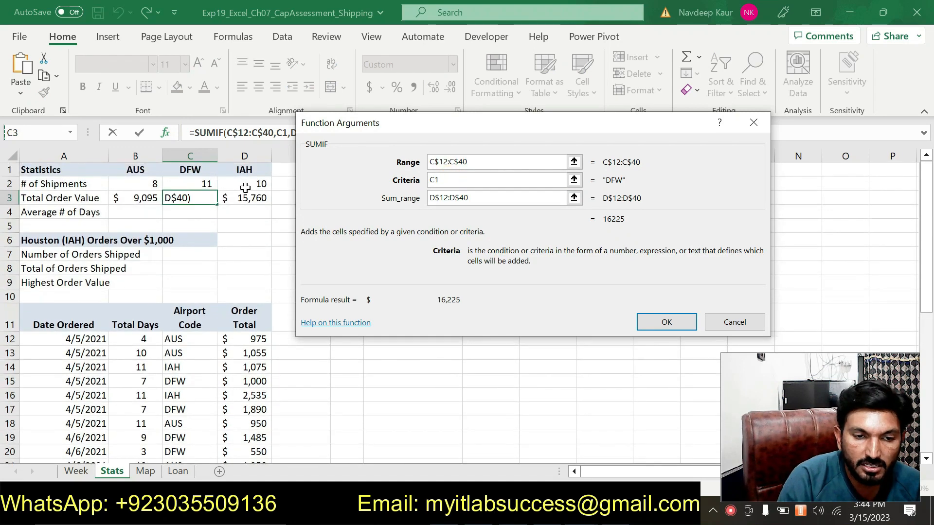
left_click(751, 125)
Check the SUMIF arguments in cell D3 for the same ranges and the matching airport criteria.
left_click(258, 202)
left_click(166, 132)
left_click(448, 181)
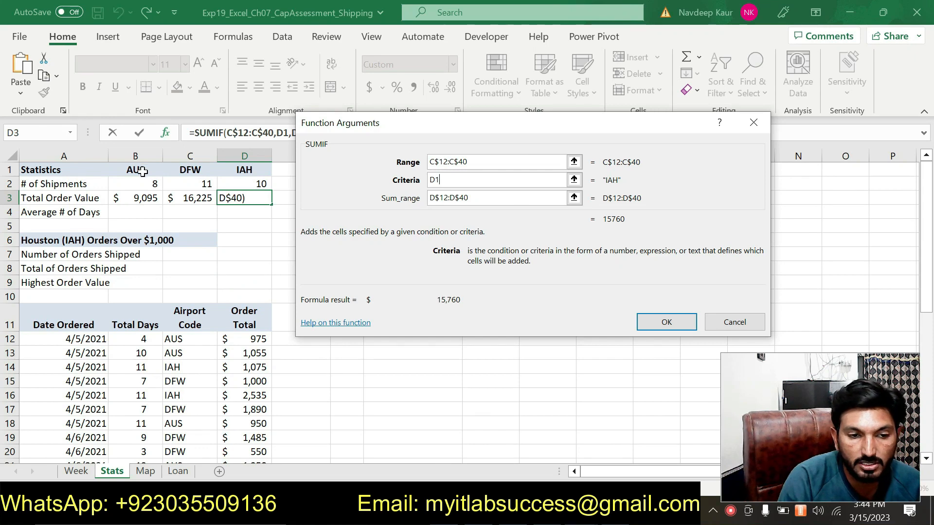
left_click(663, 321)
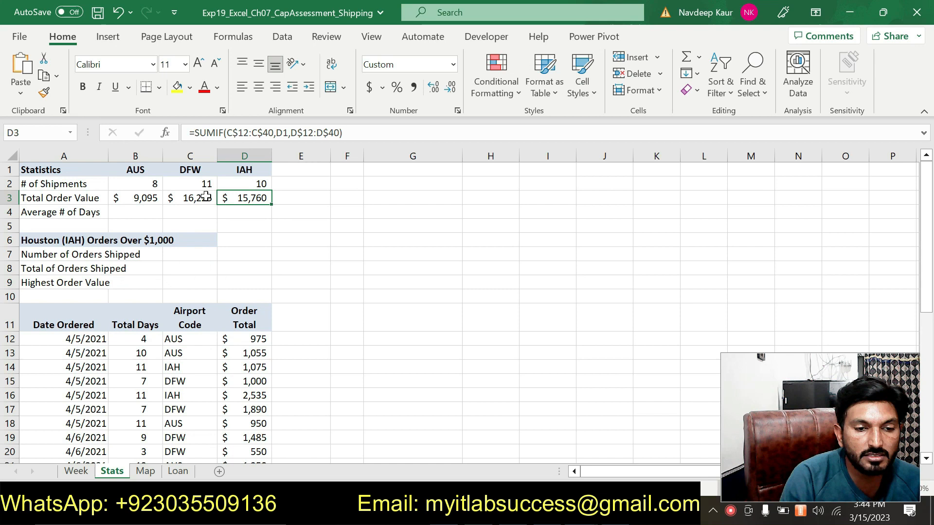
Switch to the Word instructions, remove the green highlight from the step 7 SUMIF paragraph, and highlight the step 8 AVERAGEIF paragraph in green.
left_click(142, 212)
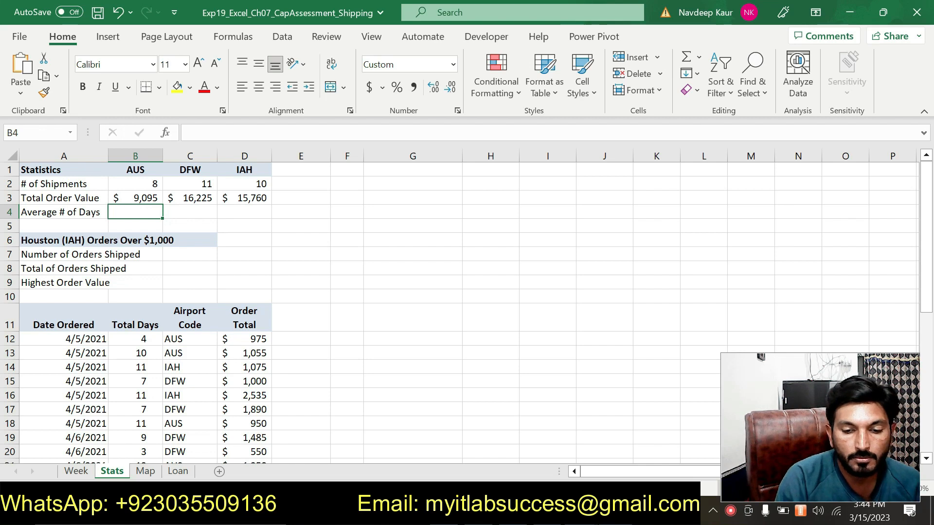
key("alt+Tab")
left_click(419, 237)
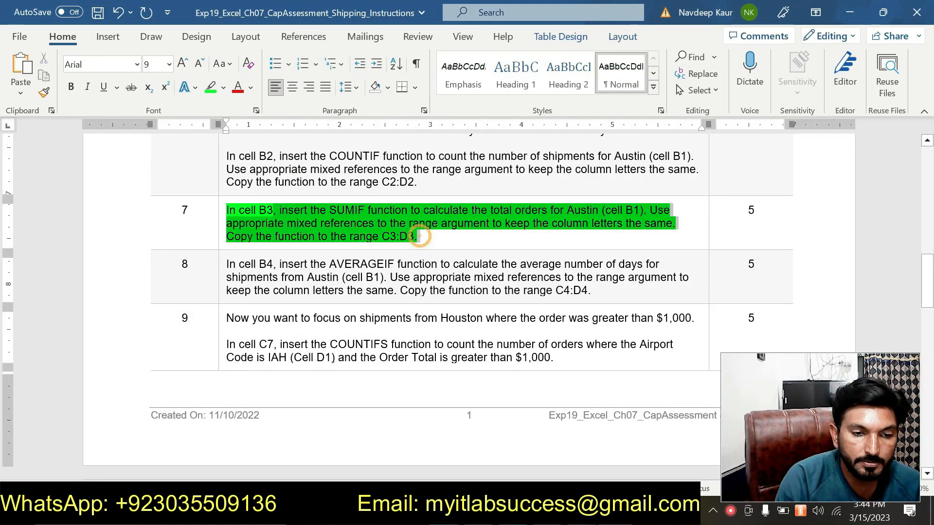
left_click_drag(419, 237, 227, 208)
left_click(284, 185)
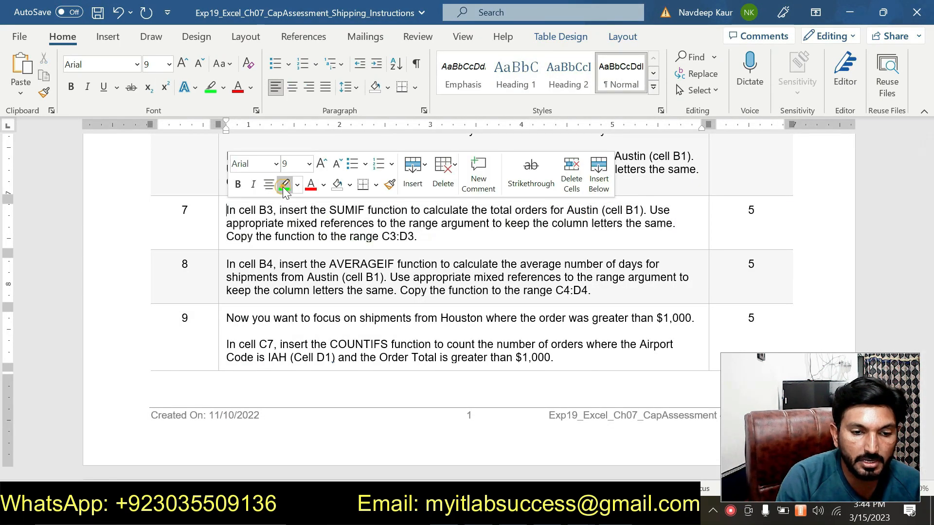
left_click(223, 263)
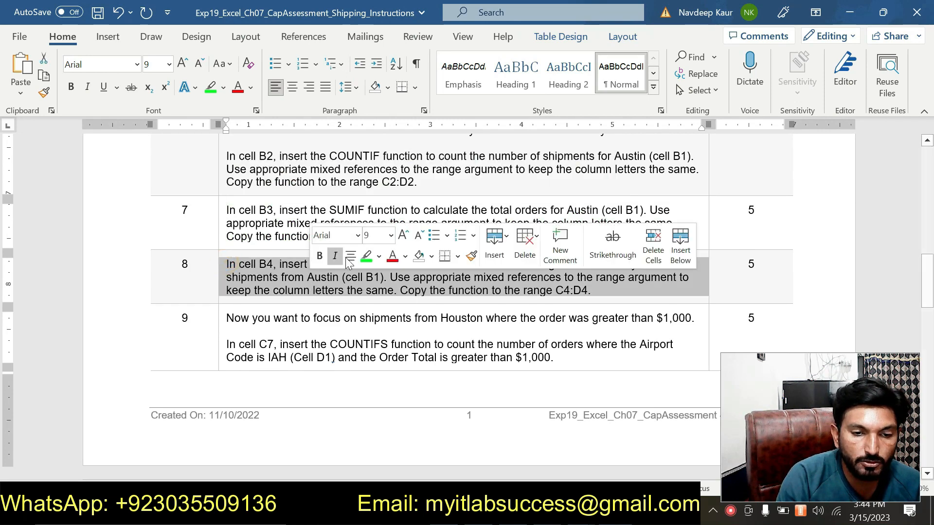
left_click(365, 257)
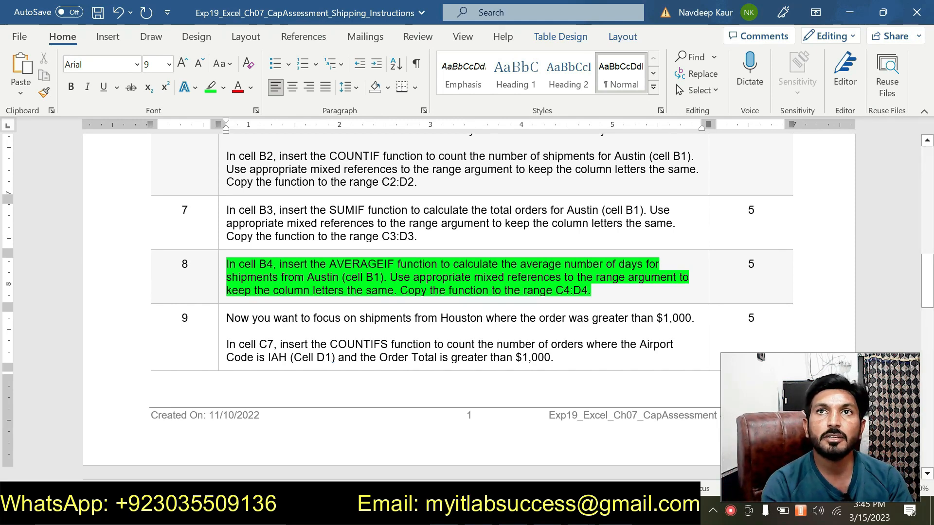
Switch back to the Excel workbook, start an AVERAGEIF function in cell B4, and open its function arguments.
key("alt+Tab")
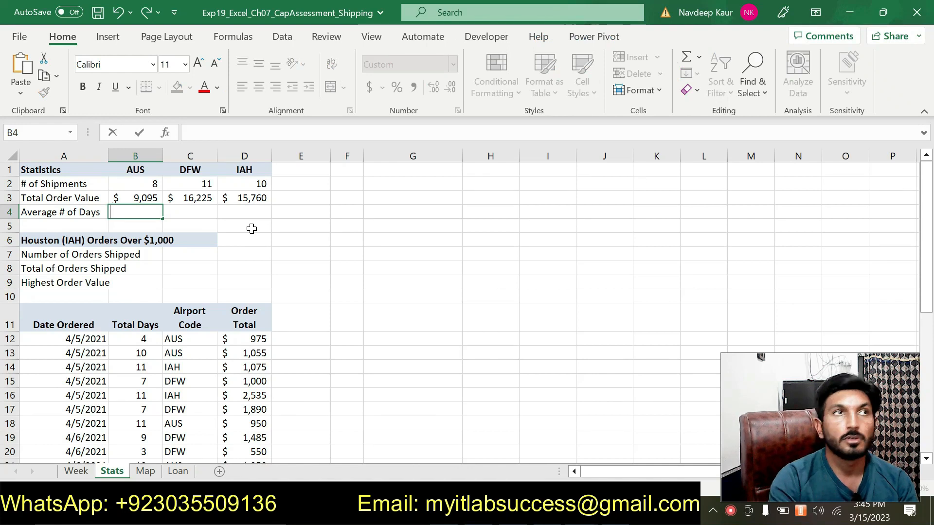
type("-")
type("-")
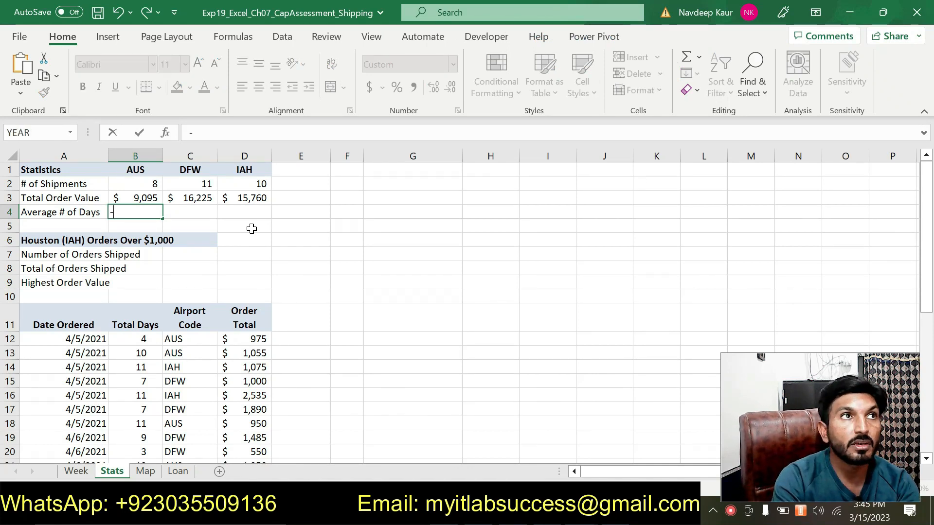
key("Escape")
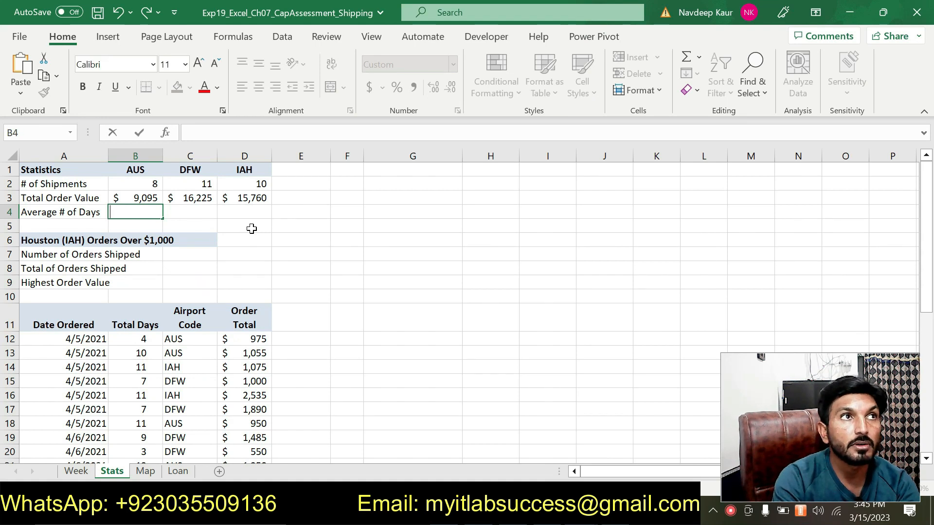
type("=AV")
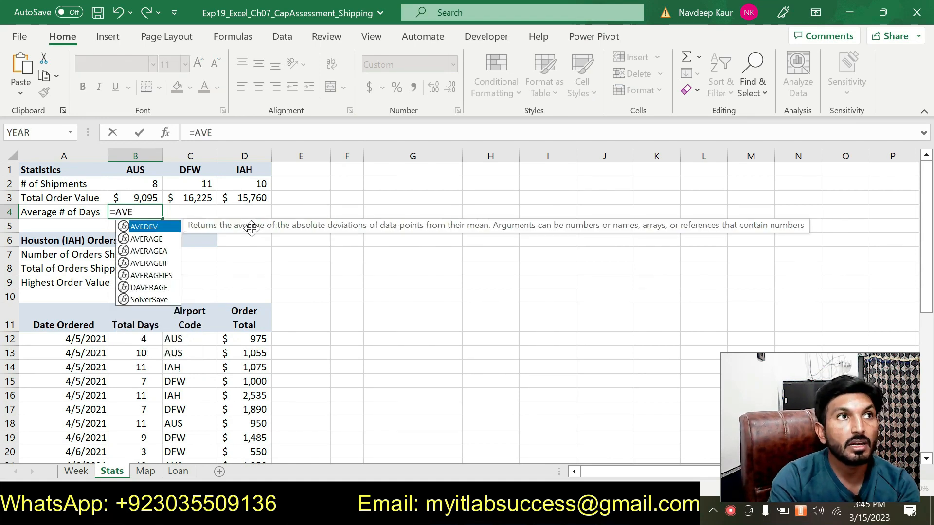
double_click(147, 263)
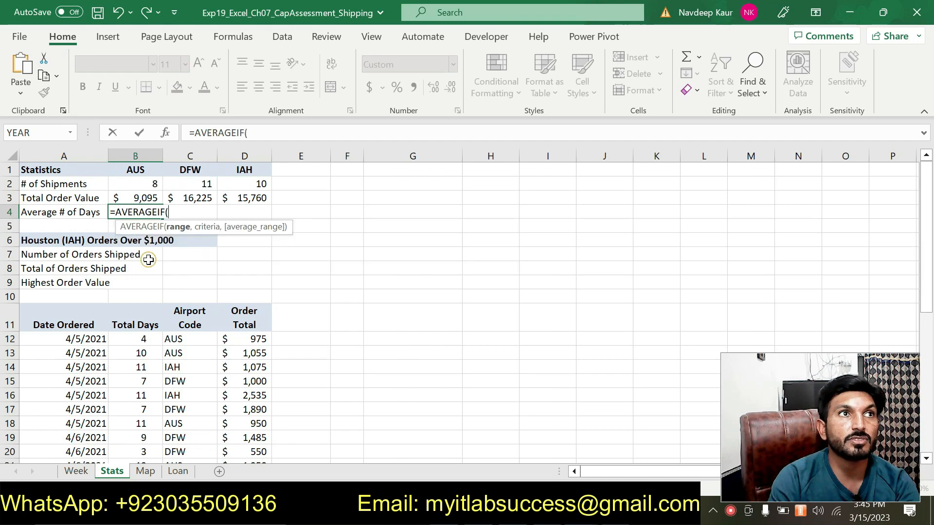
left_click(166, 132)
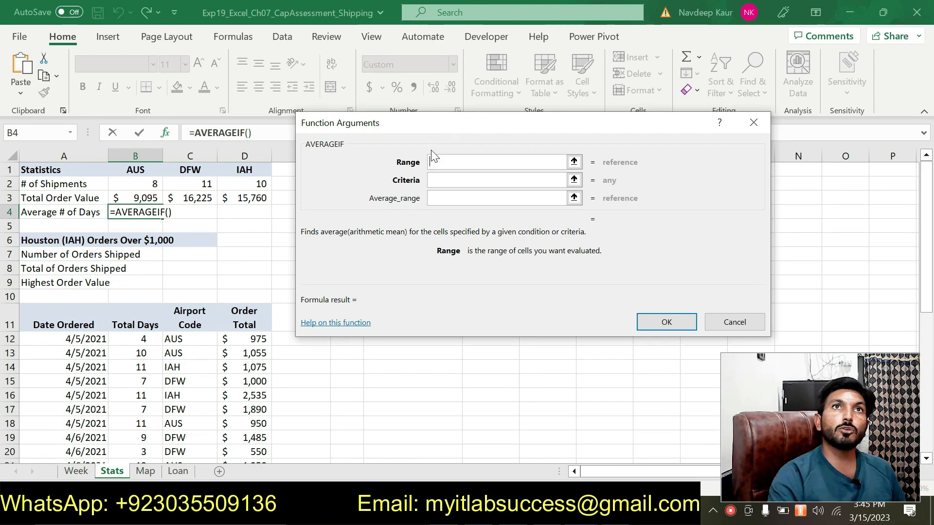
Set the AVERAGEIF range to the airport codes with the mixed reference C$12:C$40.
left_click_drag(175, 339, 188, 240)
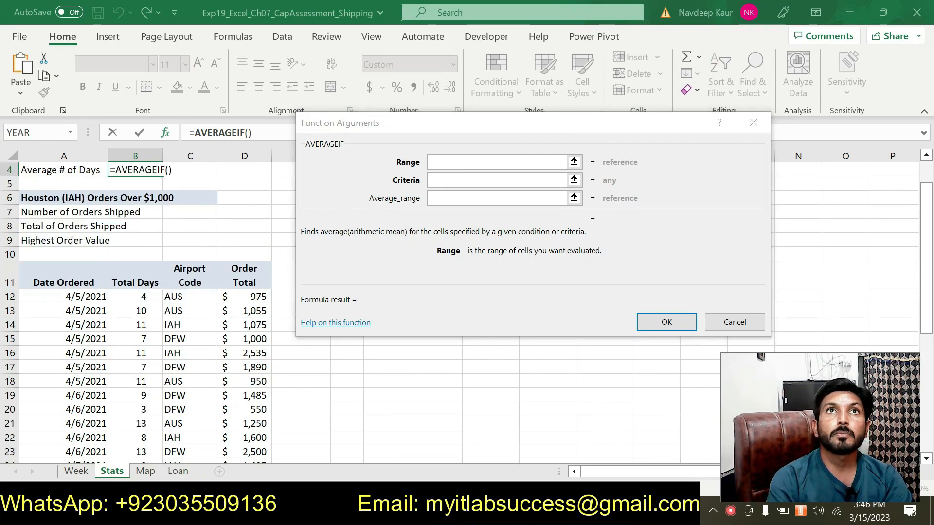
left_click(452, 160)
left_click_drag(193, 298, 184, 423)
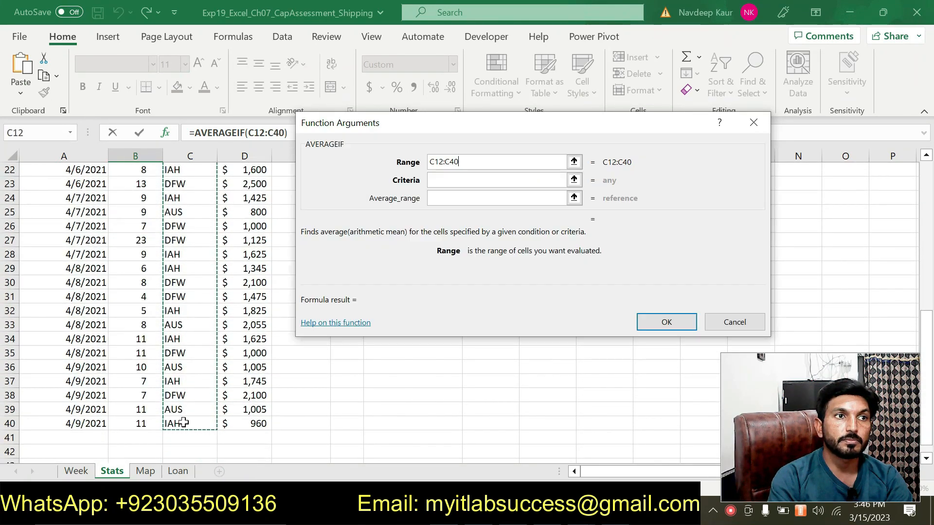
left_click(434, 162)
type("$")
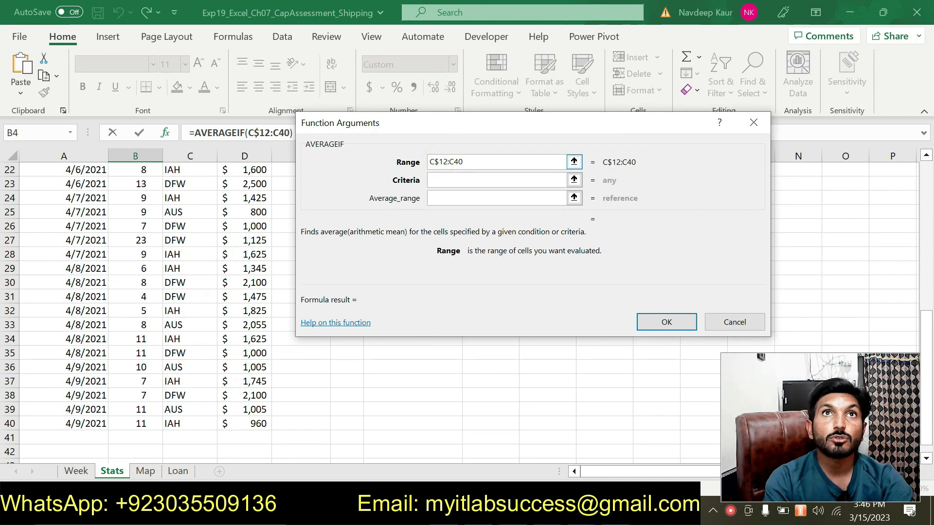
left_click(450, 161)
type("$")
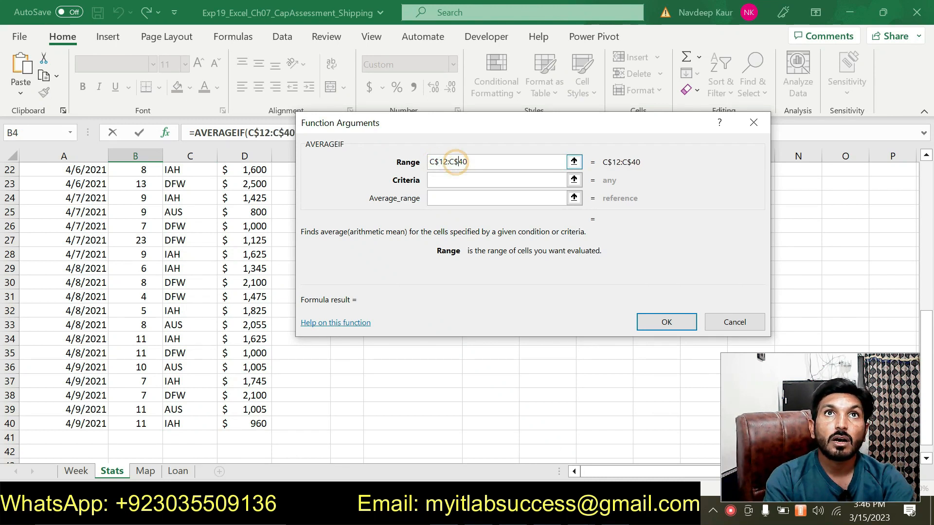
Set the AVERAGEIF criteria to the Austin airport code in cell B1.
left_click(452, 180)
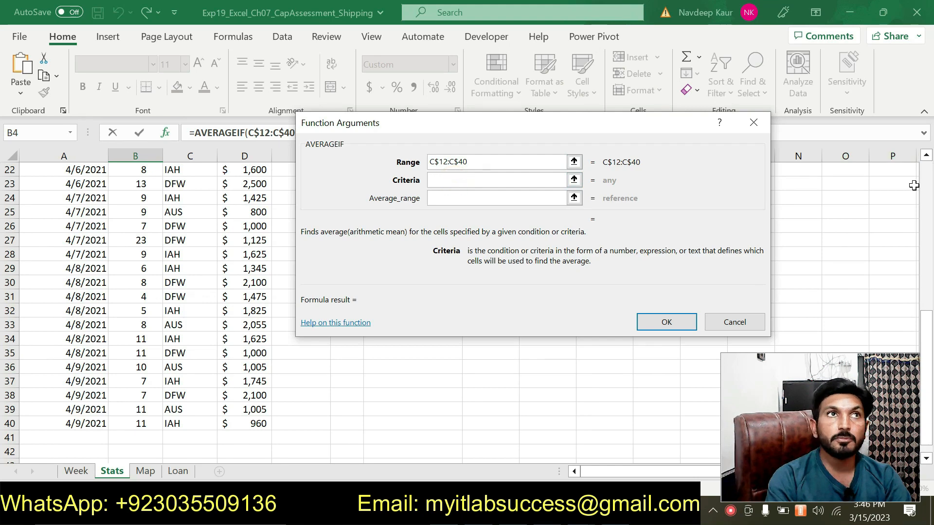
scroll(930, 191, "up", 7)
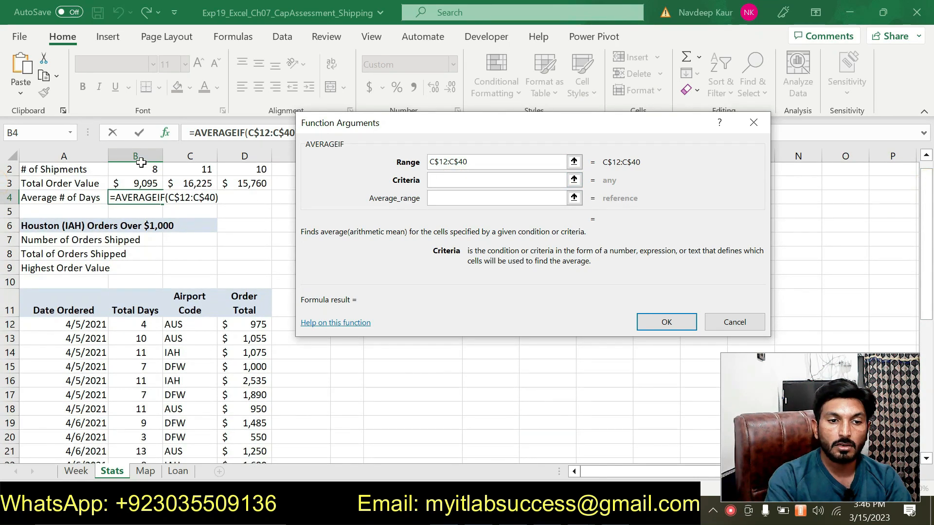
left_click(145, 155)
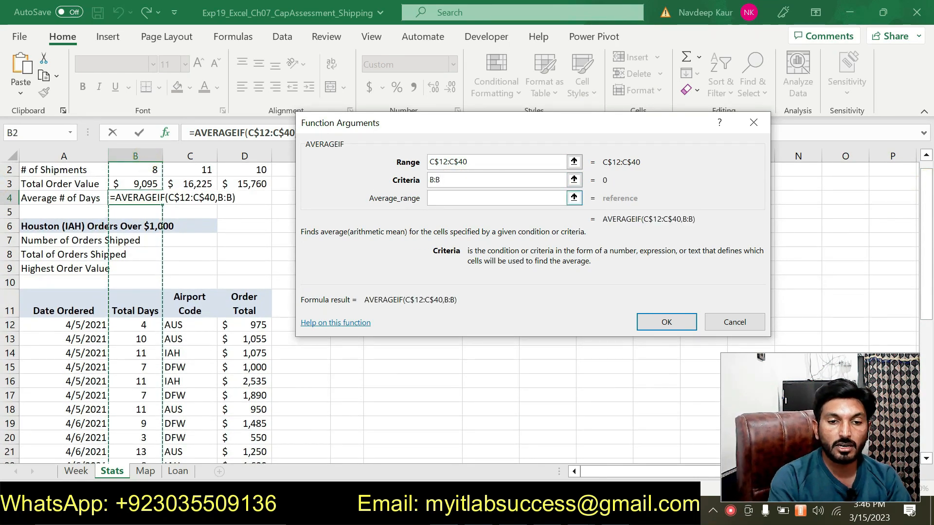
left_click(441, 197)
left_click(455, 182)
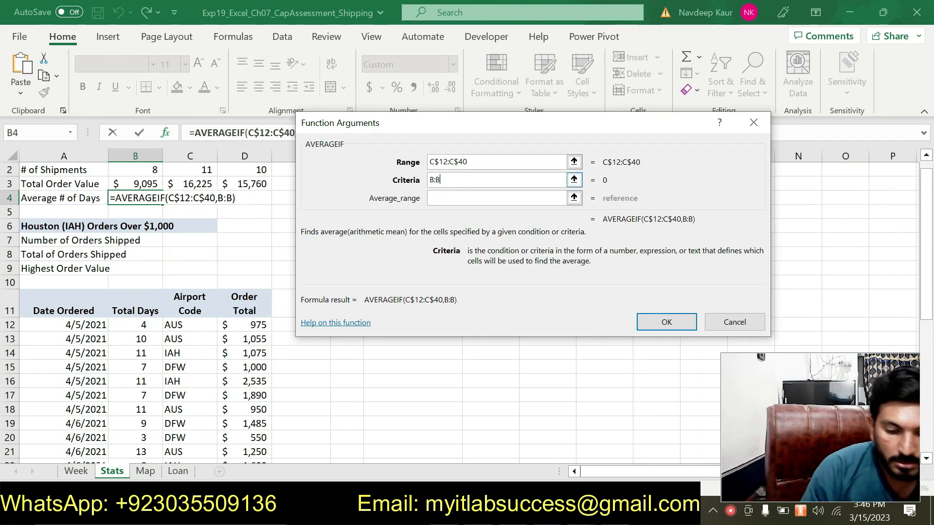
key("BackSpace")
key("BackSpace")
key("BackSpace")
left_click(139, 170)
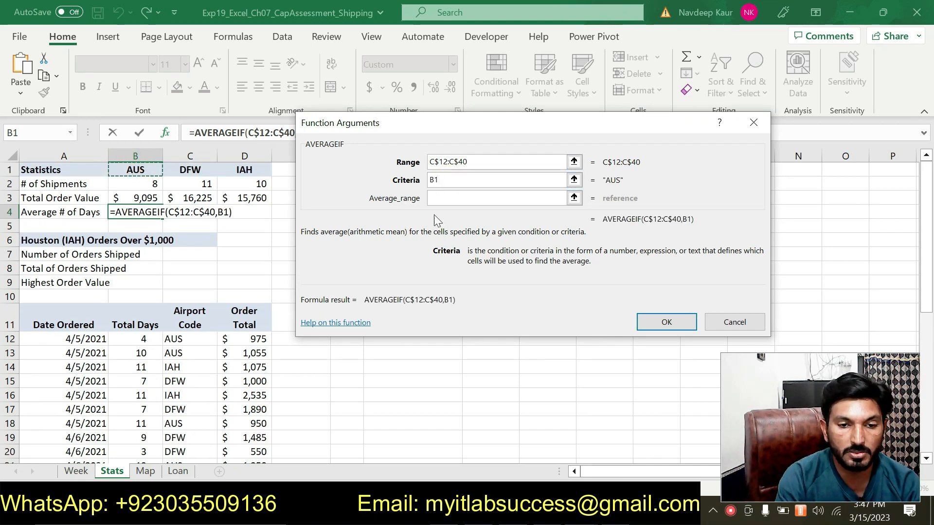
Set the AVERAGEIF average range to the total days with the mixed reference B$12:B$40 and complete the function in B4.
key("Tab")
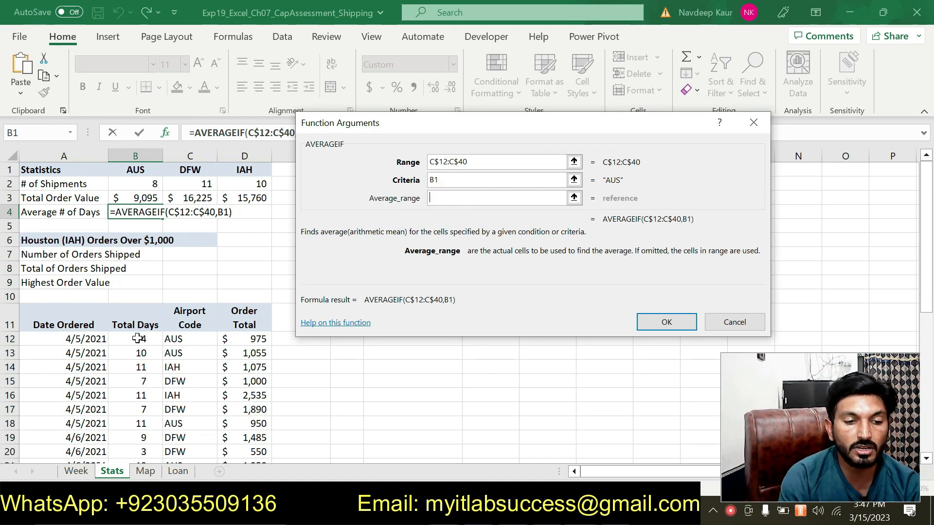
left_click_drag(138, 339, 141, 424)
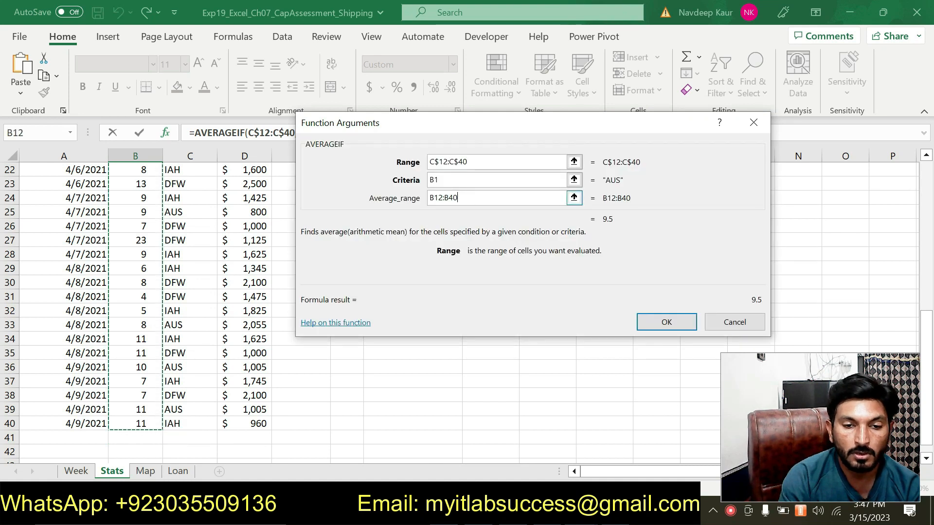
left_click(434, 197)
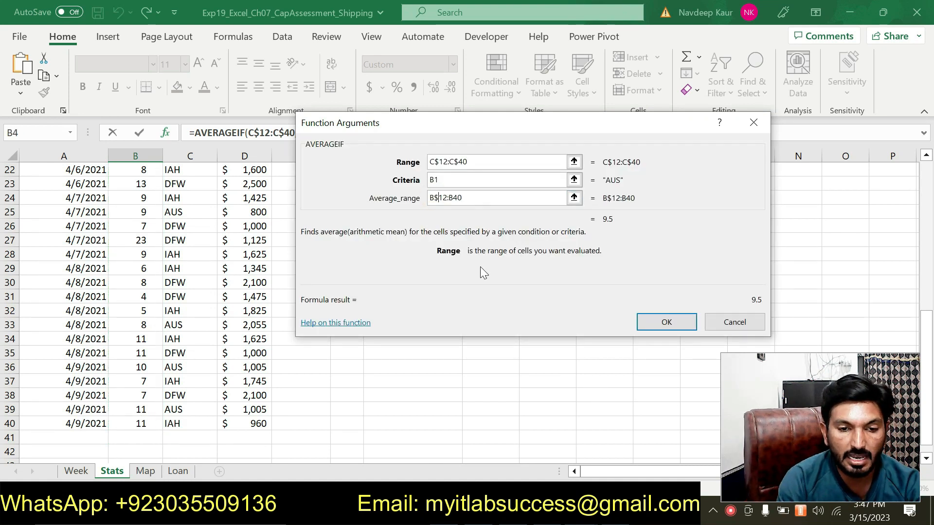
type("$12:B")
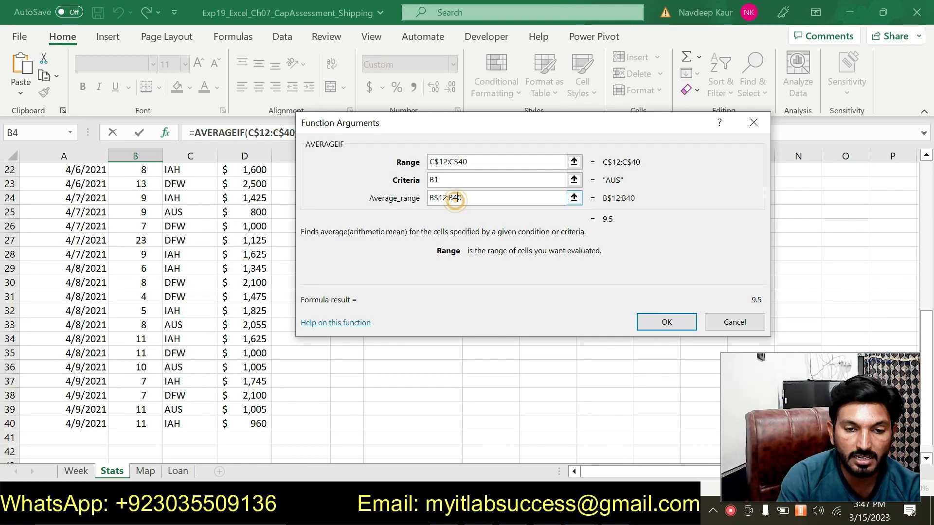
type("$")
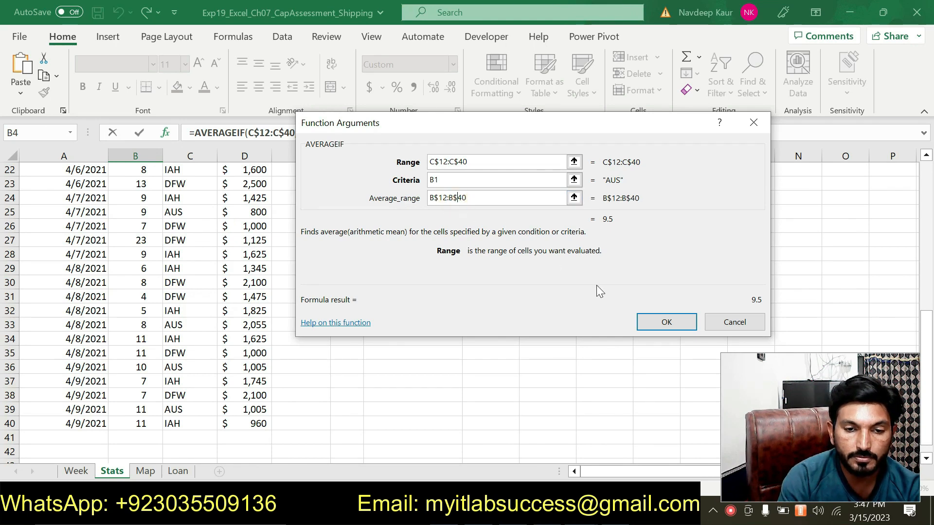
left_click(641, 321)
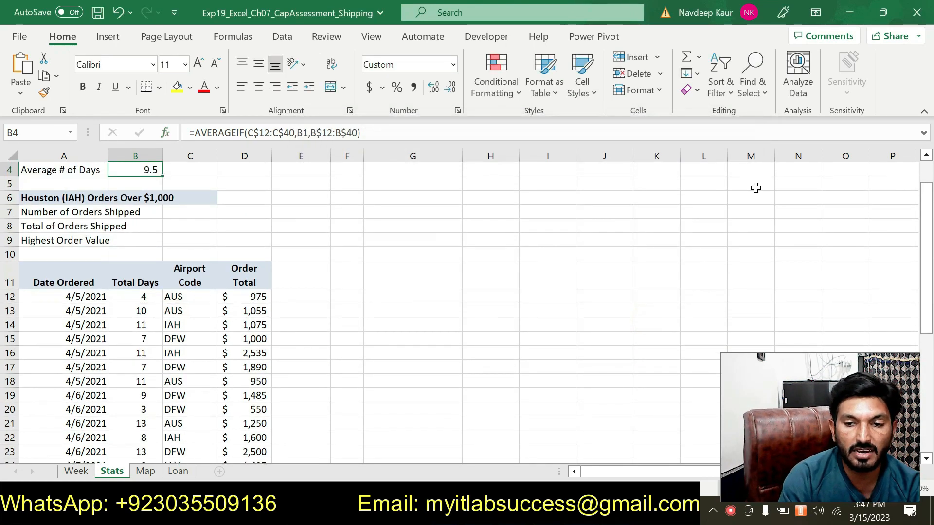
Copy the AVERAGEIF formula from B4 into cell C4 and change its criteria reference to C1.
scroll(587, 249, "up", 1)
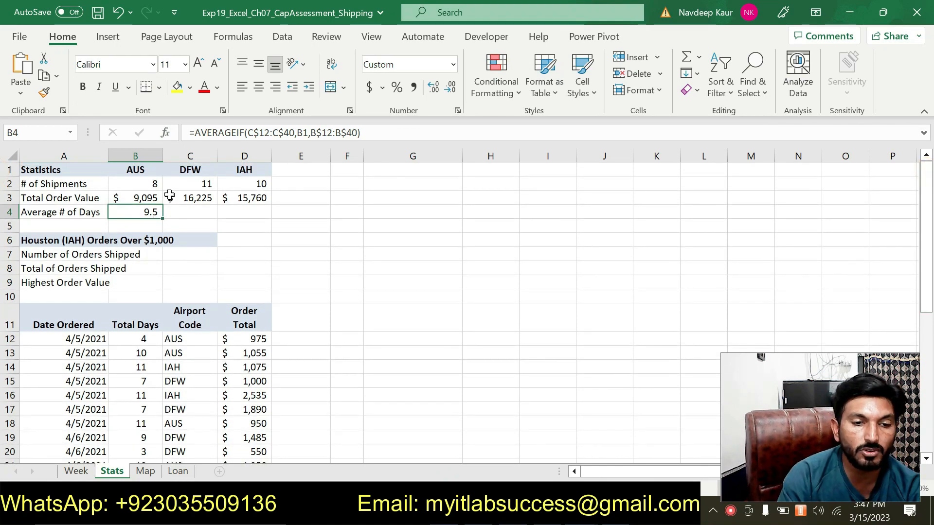
triple_click(362, 134)
key("ctrl+c")
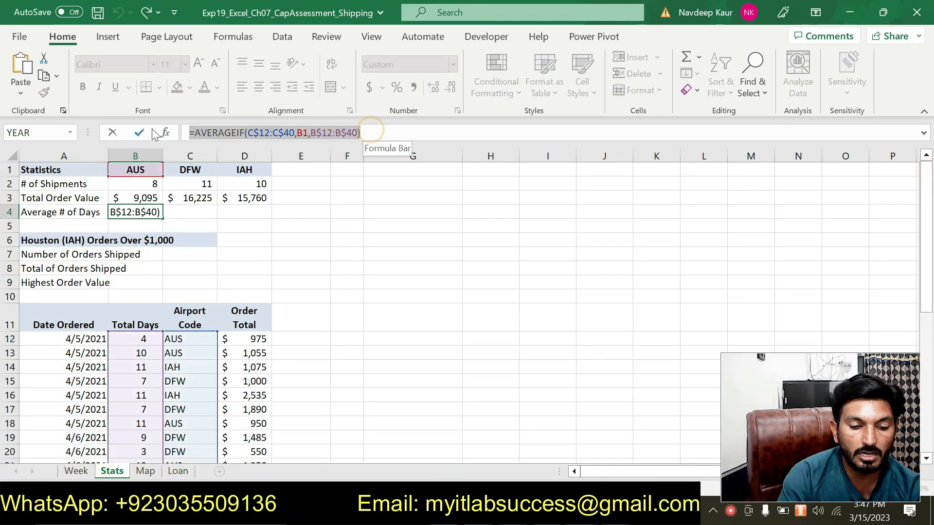
key("Escape")
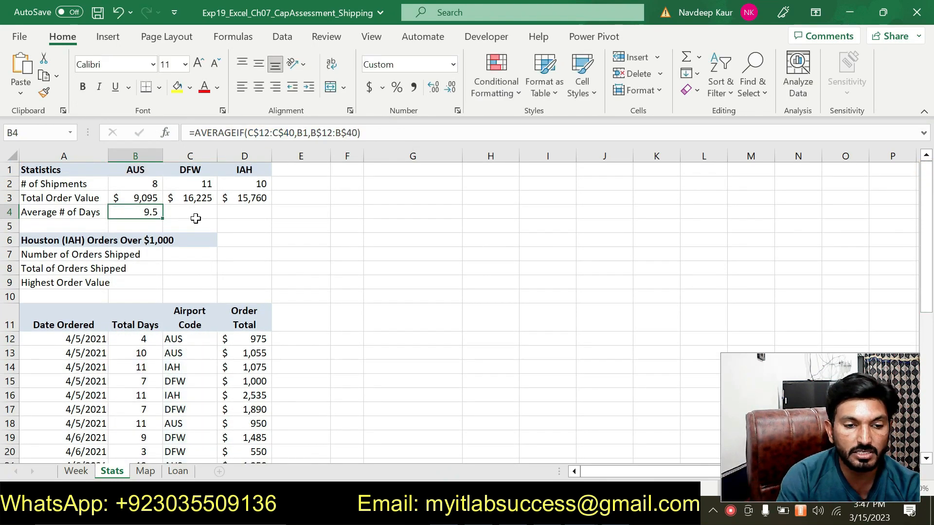
left_click(195, 211)
key("ctrl+v")
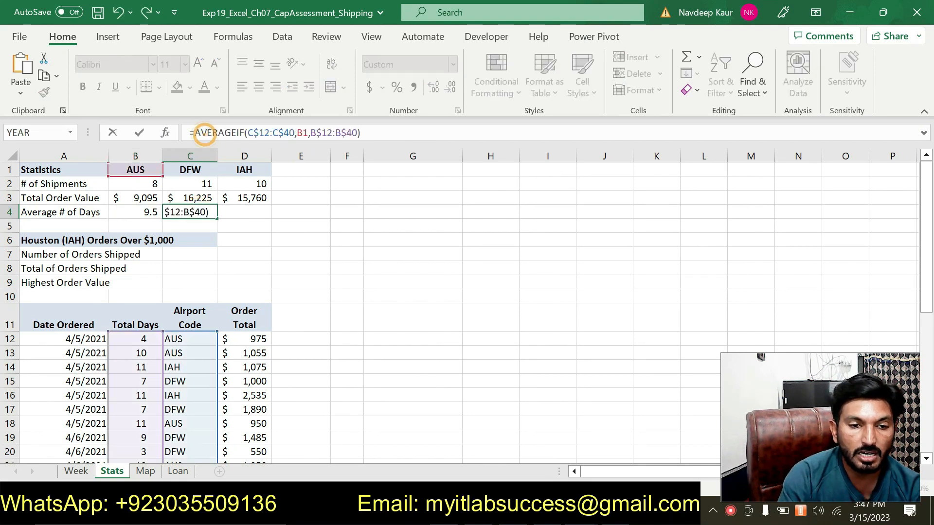
double_click(302, 132)
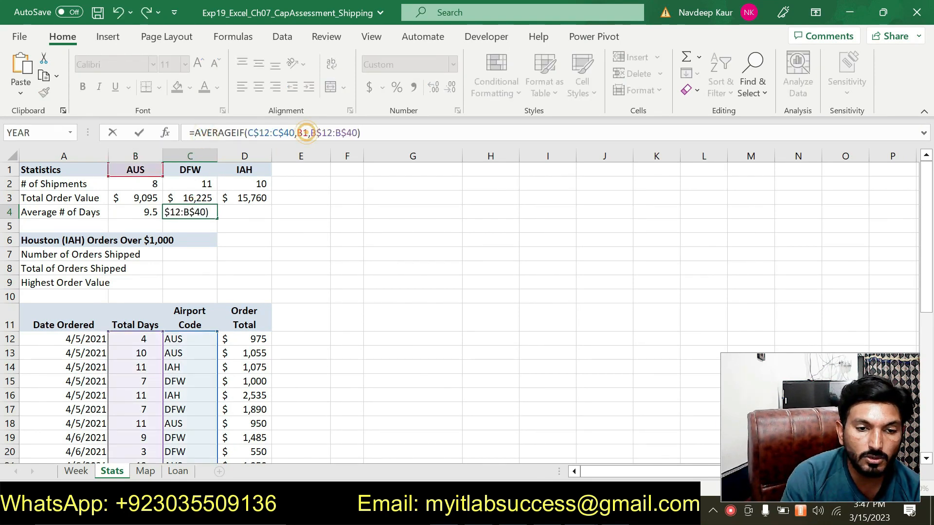
left_click(187, 168)
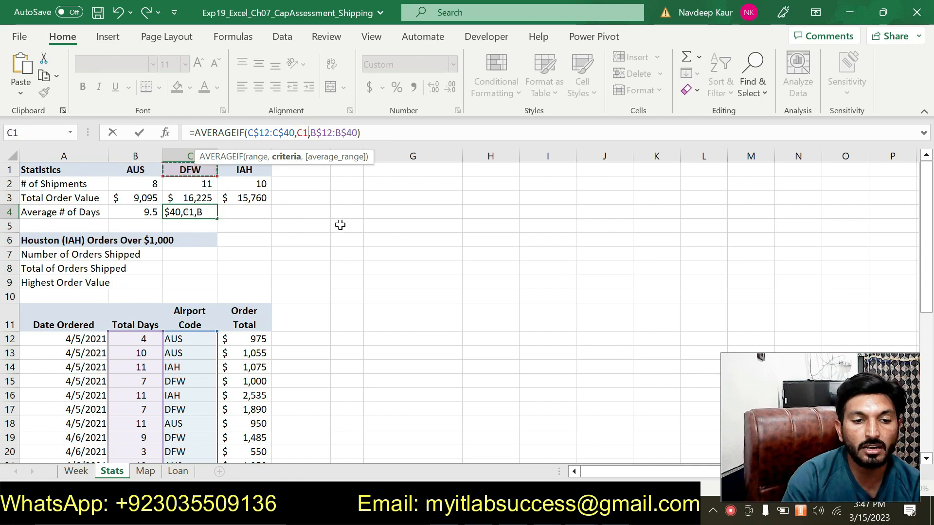
key("Return")
Paste the copied AVERAGEIF formula text into cell D4.
left_click(249, 211)
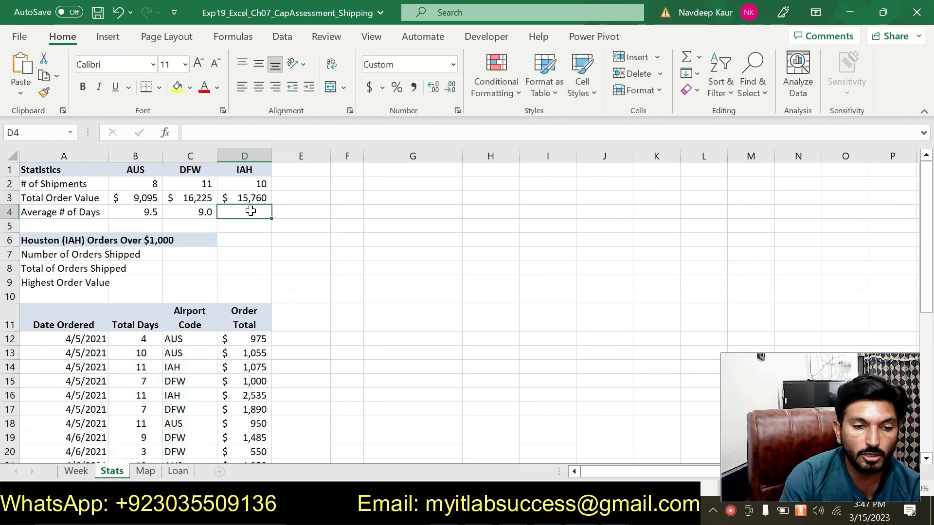
left_click(248, 131)
key("ctrl+v")
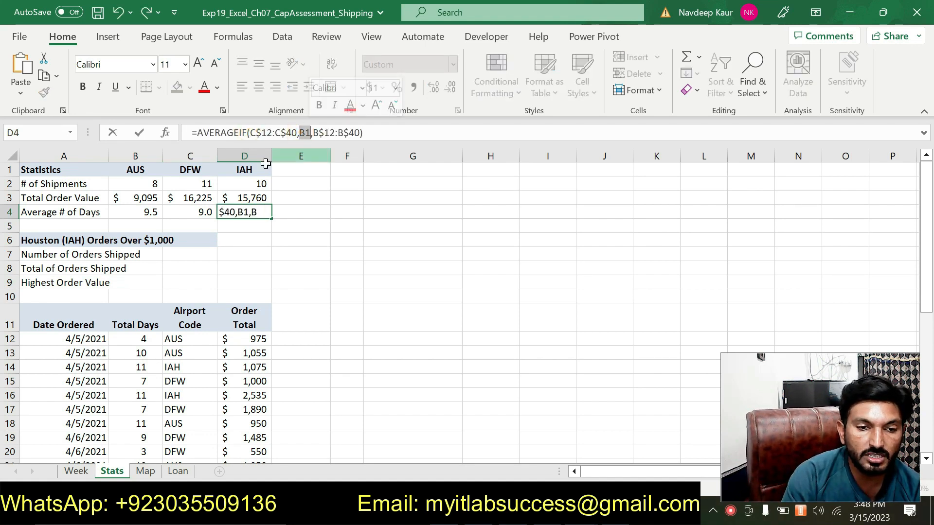
Try to point the criteria of the pasted AVERAGEIF formula at cell D1.
left_click(236, 168)
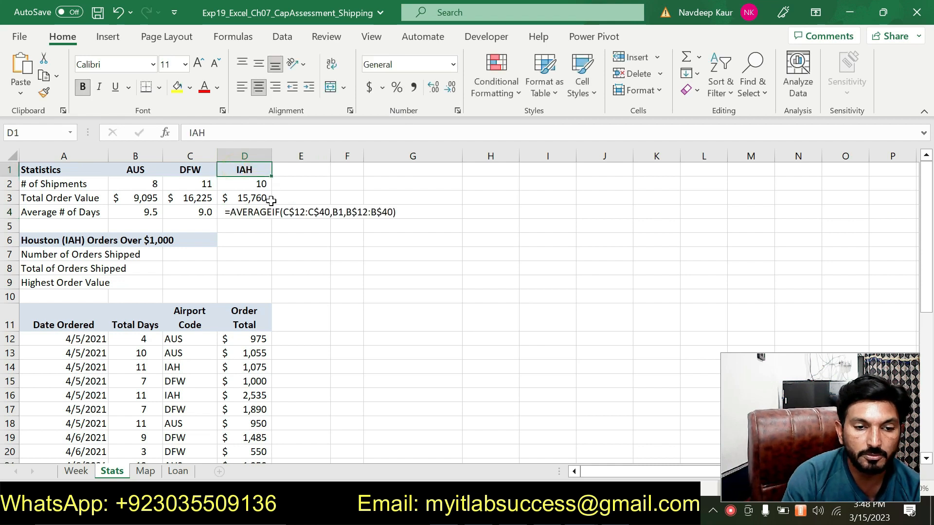
left_click(261, 214)
left_click(299, 132)
left_click(301, 133)
left_click(241, 169)
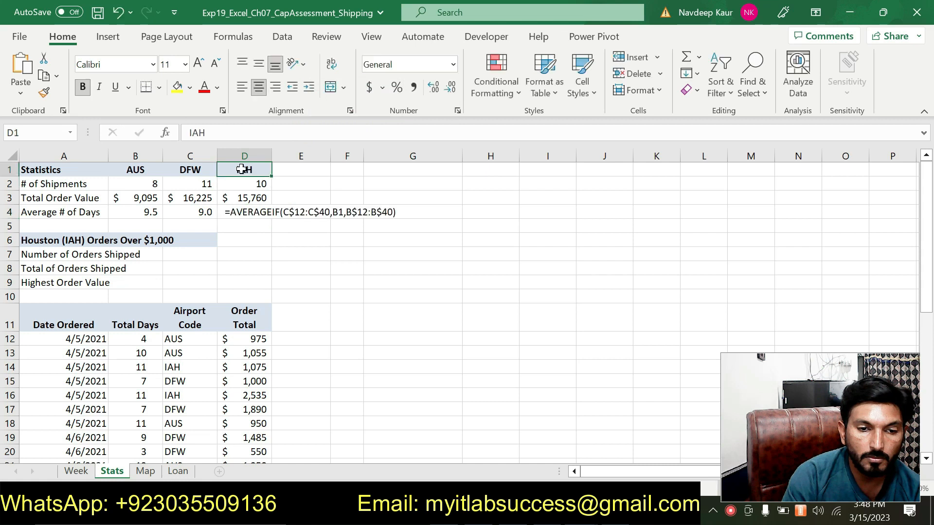
Remove the leading space from the AVERAGEIF formula in cell D4 and change its criteria reference to D1.
left_click(262, 214)
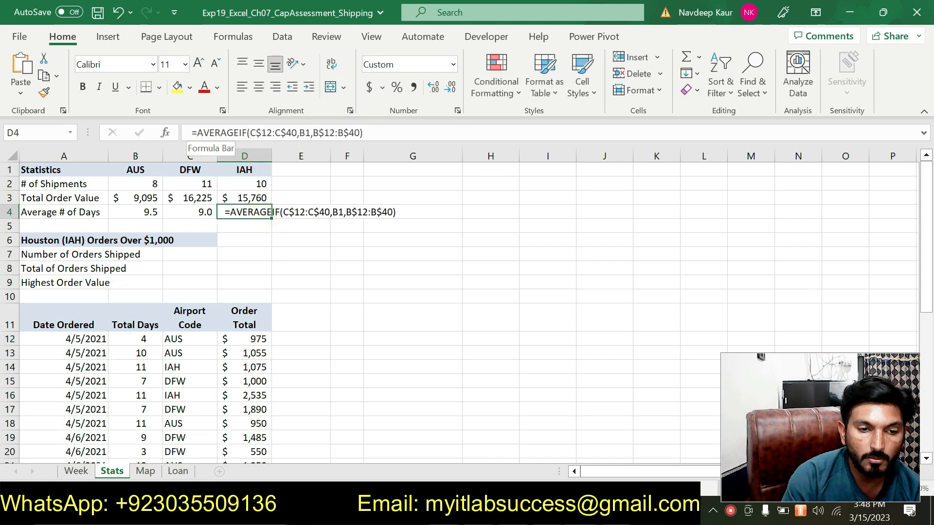
left_click(191, 133)
type("==")
key("BackSpace")
key("BackSpace")
key("BackSpace")
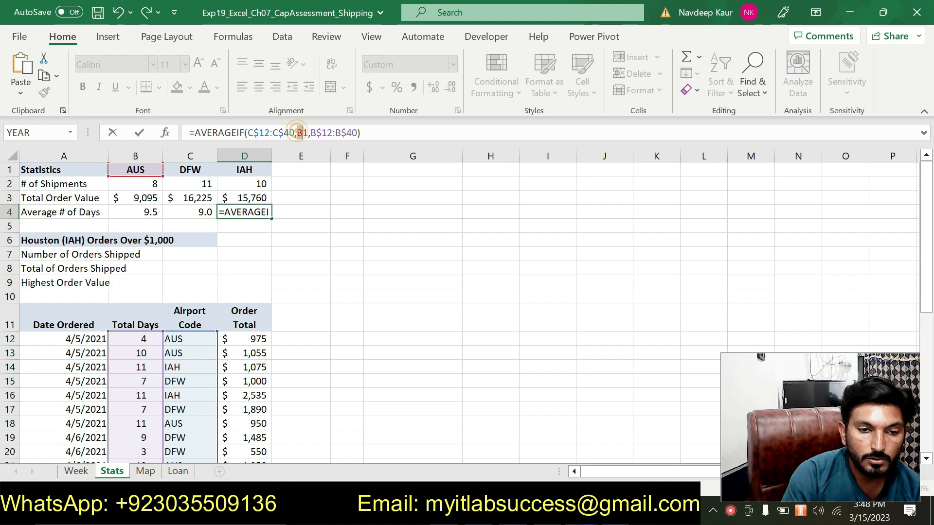
double_click(300, 133)
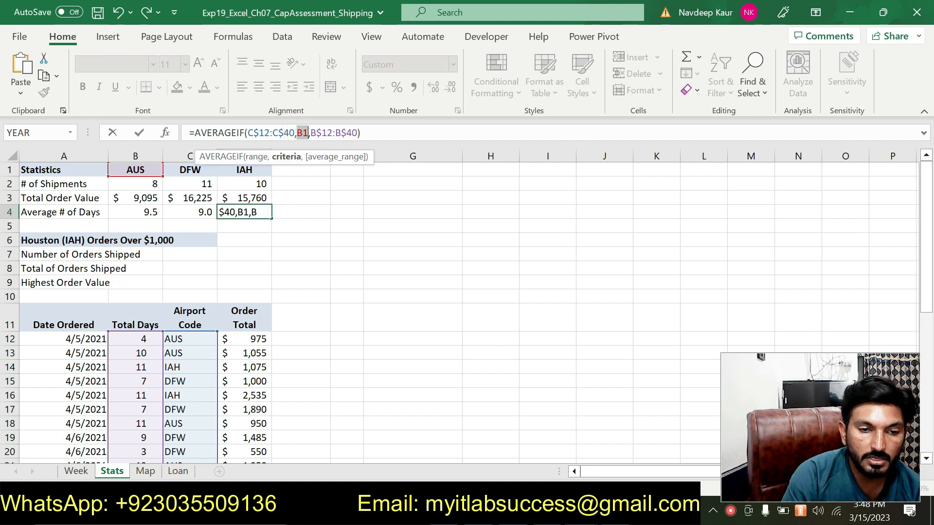
left_click(247, 169)
key("Return")
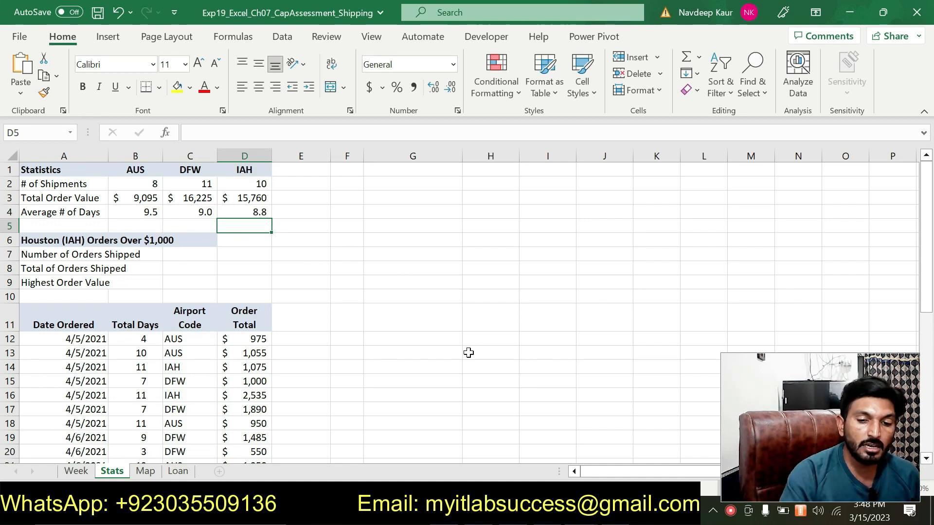
Switch to the Word instructions, remove the green highlight from the step 8 paragraph, and highlight the step 9 COUNTIFS paragraph in green.
left_click(606, 513)
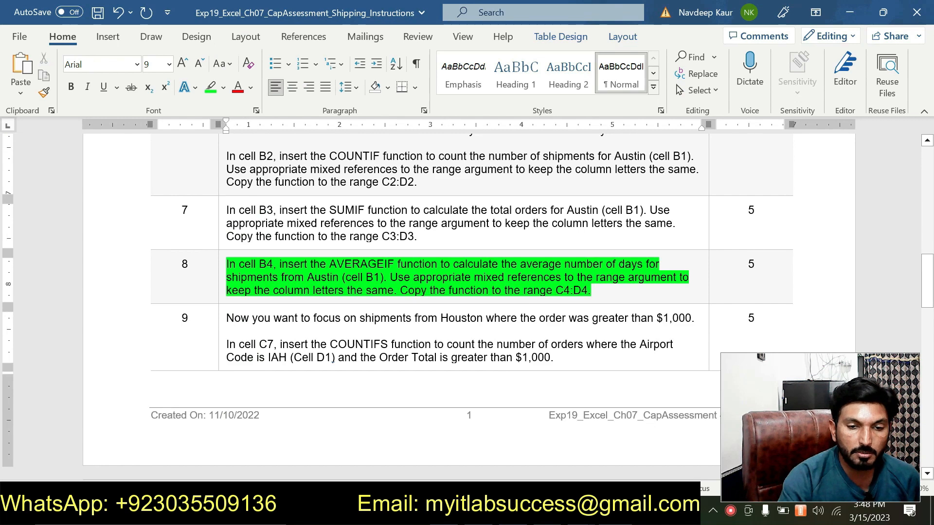
left_click_drag(591, 290, 226, 264)
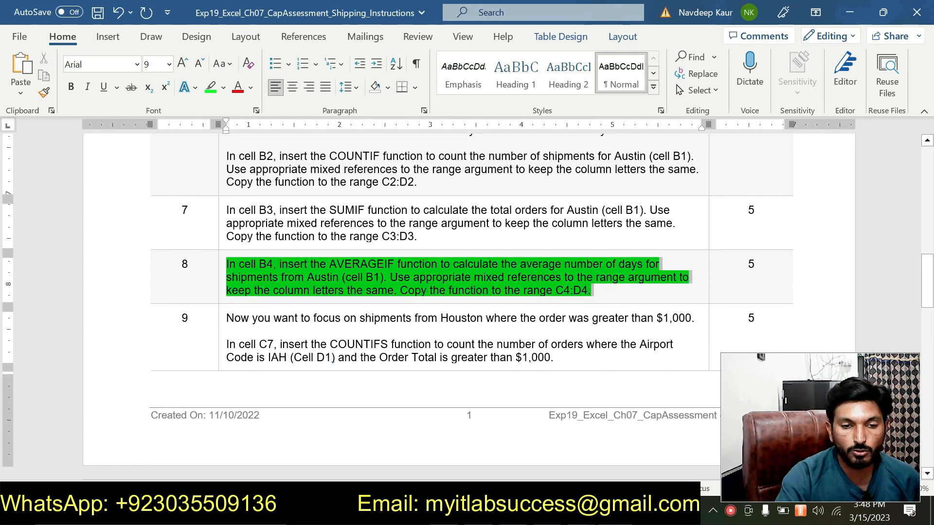
left_click(284, 239)
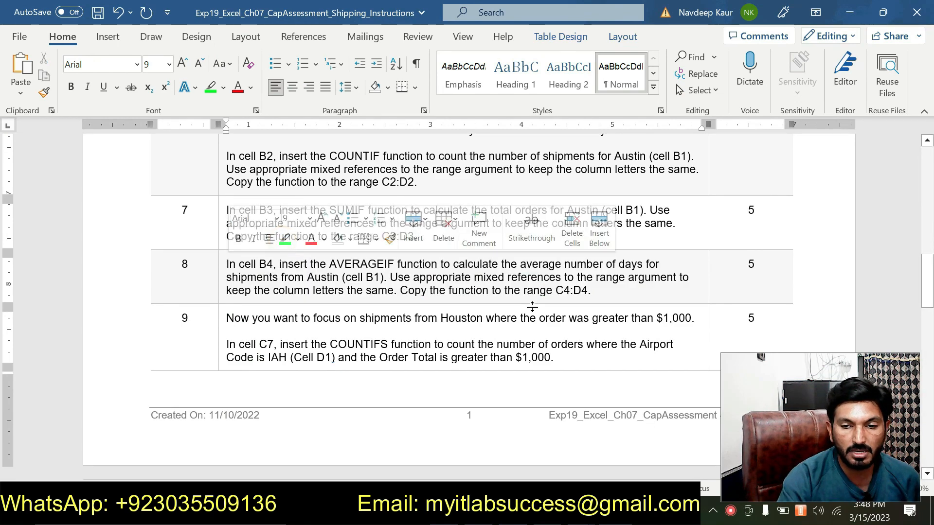
scroll(4, 284, "down", 4)
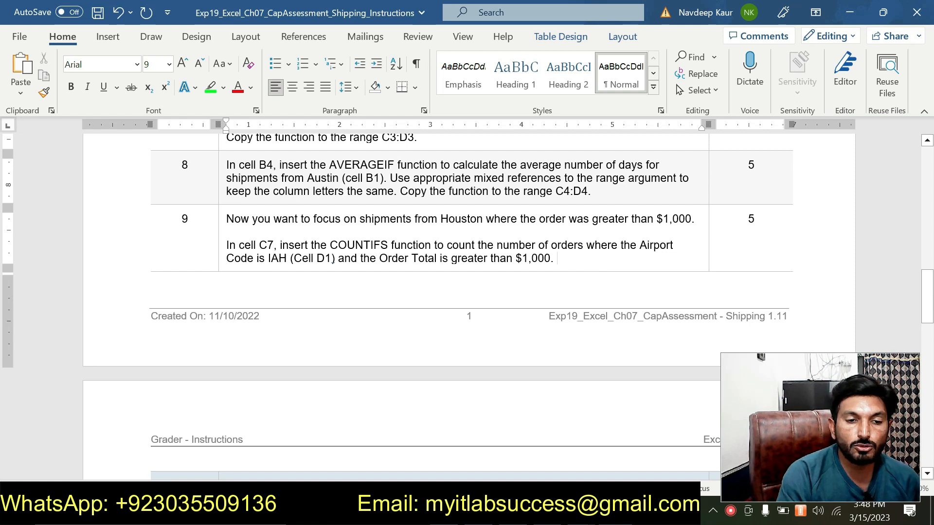
left_click_drag(592, 261, 239, 245)
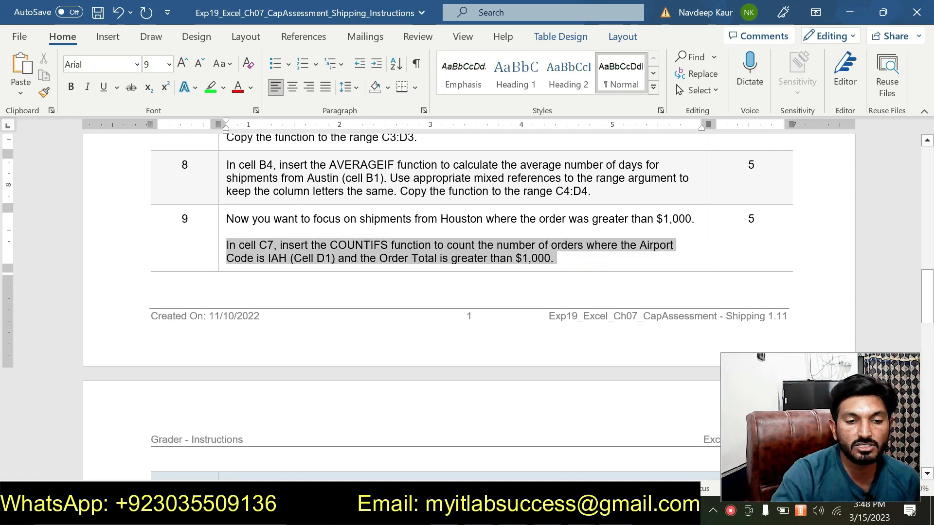
left_click(281, 219)
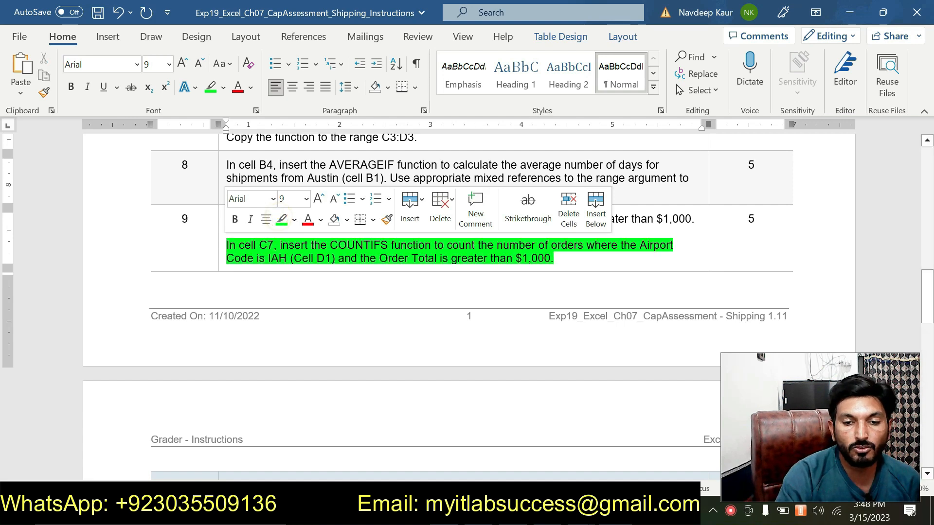
Switch back to the Excel workbook, start a COUNTIFS function in cell C7, and open its function arguments.
key("alt+Tab")
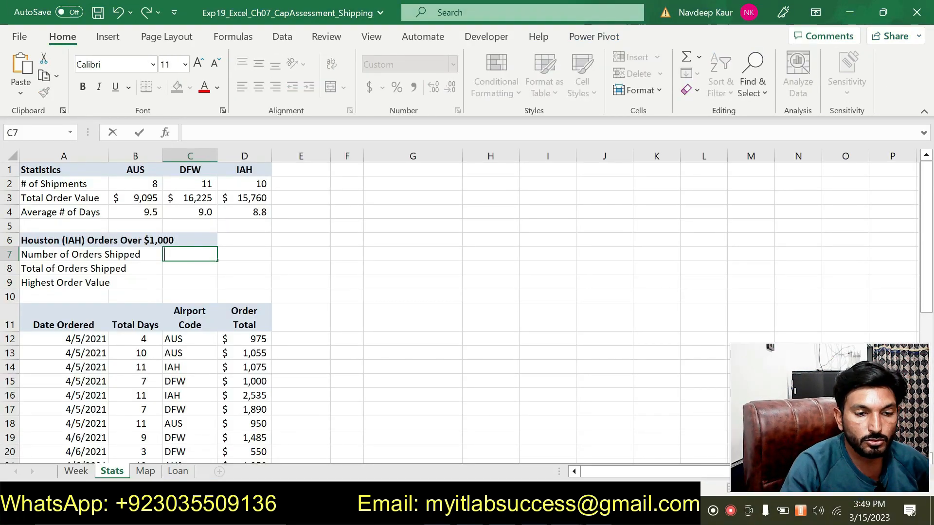
type("=COUN")
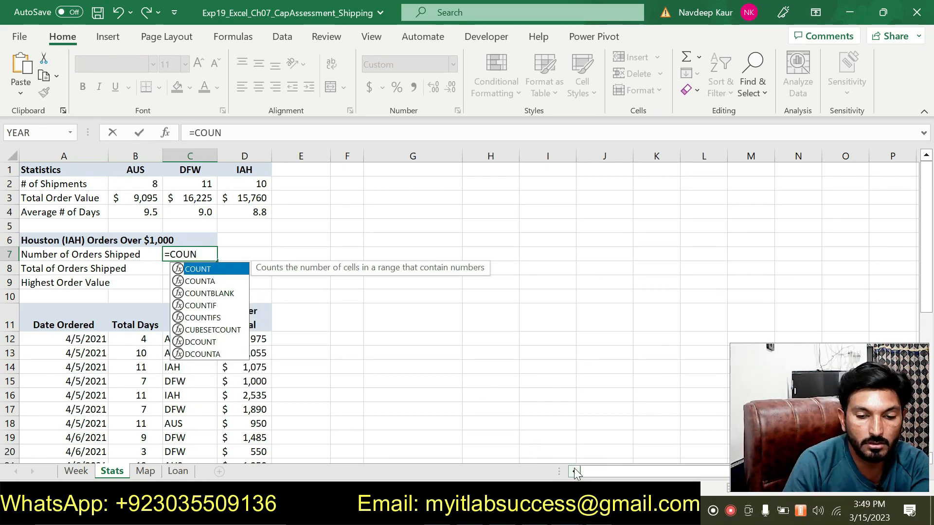
key("alt+Tab")
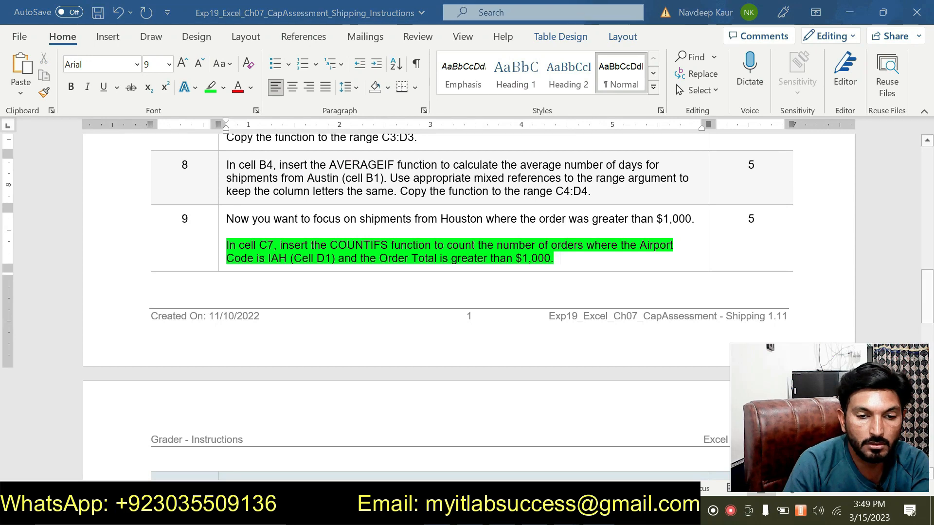
key("alt+Tab")
double_click(203, 319)
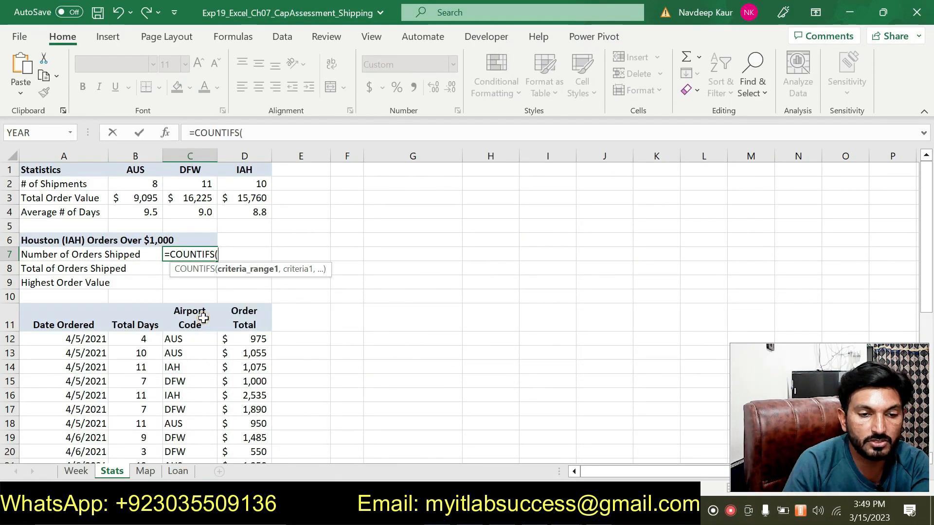
left_click(165, 133)
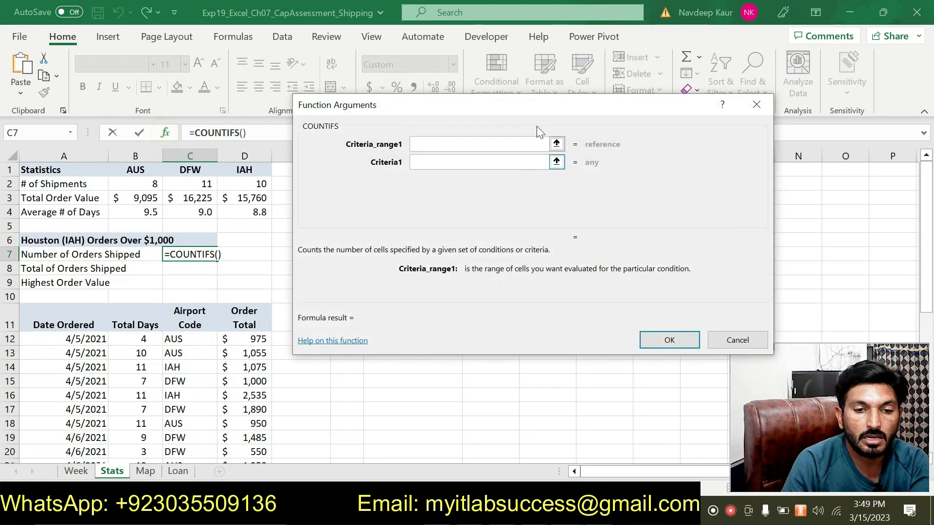
Set the first COUNTIFS criteria range to the airport codes with the mixed reference C$12:C$40.
left_click_drag(510, 115, 534, 120)
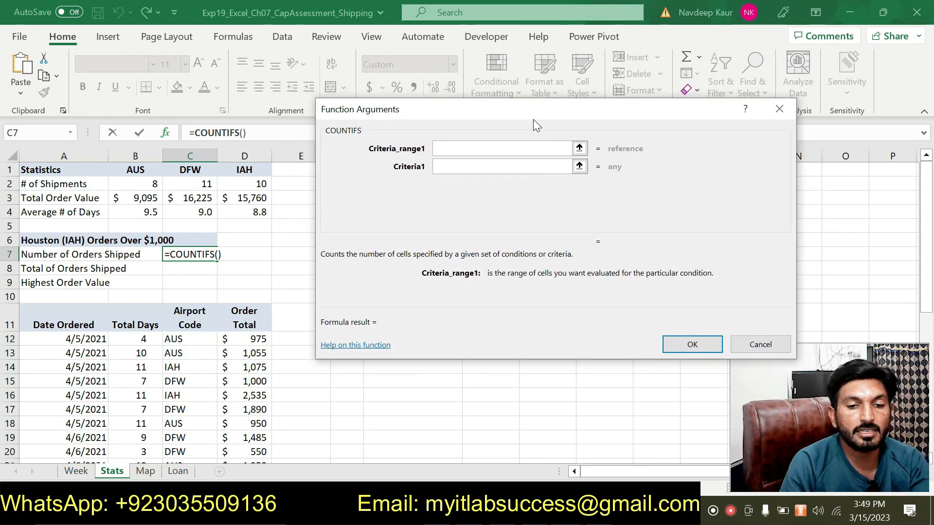
left_click_drag(185, 342, 192, 435)
left_click(440, 148)
type("$12:C40")
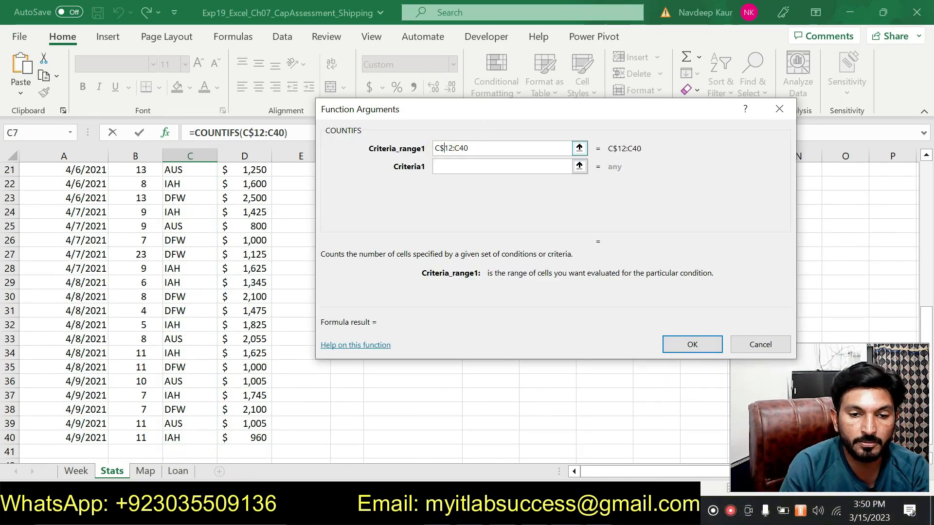
left_click(459, 148)
type("$")
Set the first COUNTIFS criterion to cell D1 and check it against step 9 in the Word instructions.
left_click(462, 167)
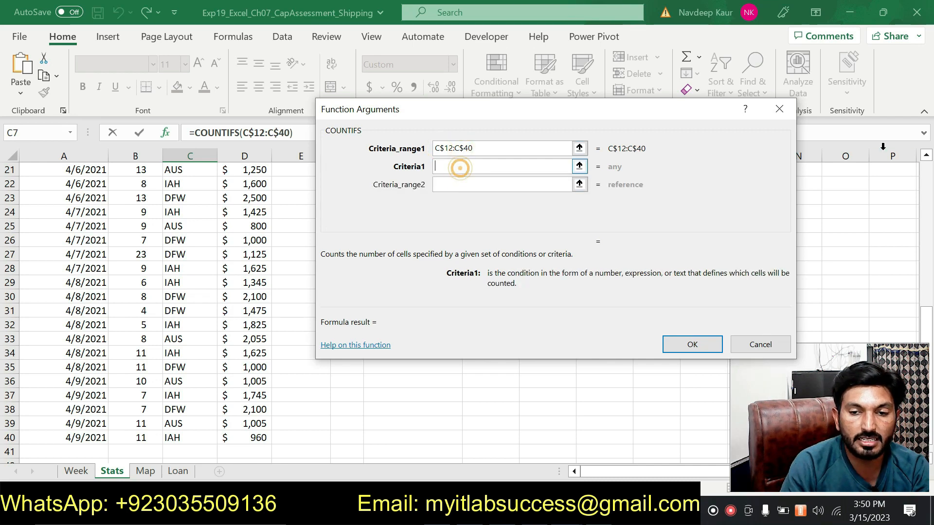
scroll(929, 180, "up", 4)
scroll(929, 180, "up", 3)
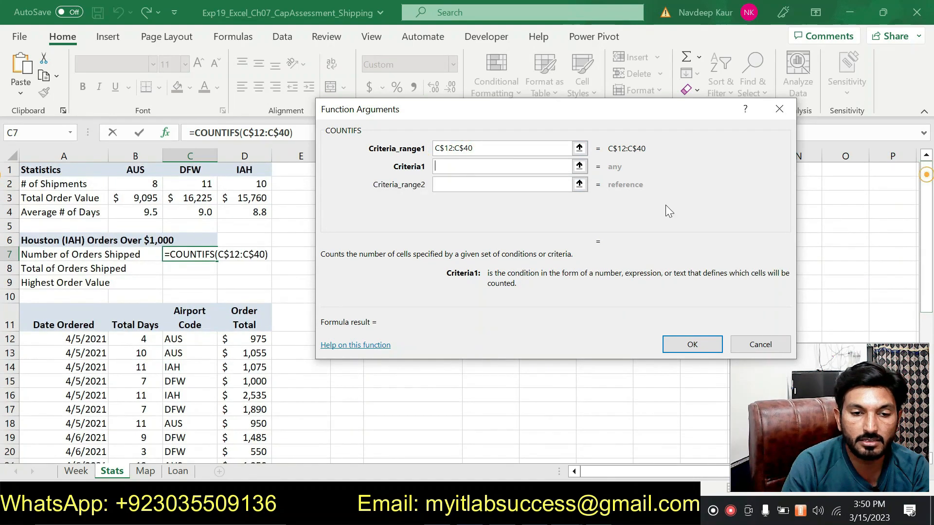
left_click(255, 170)
left_click(543, 511)
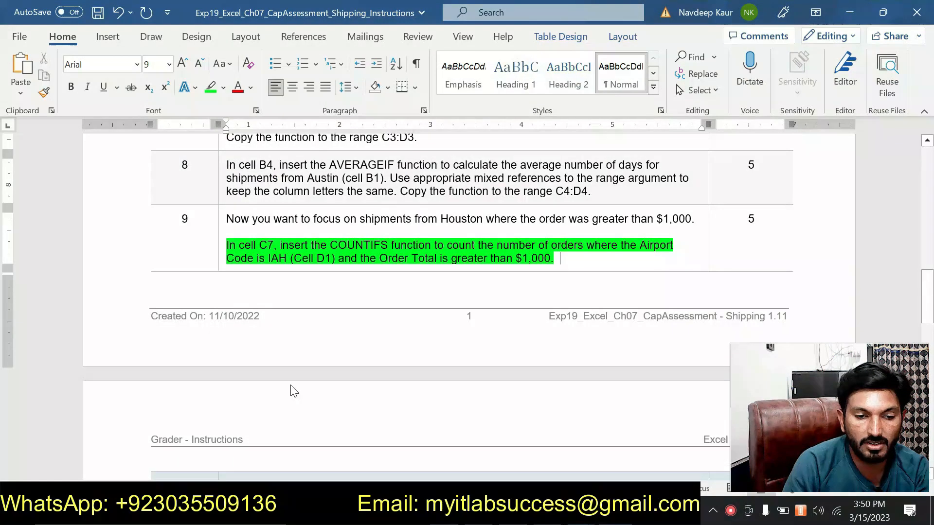
left_click_drag(334, 258, 226, 258)
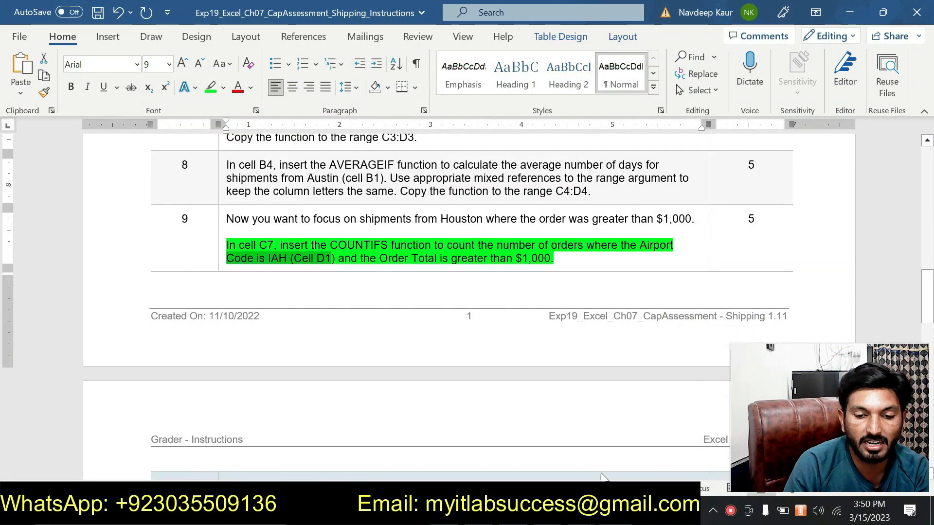
left_click(597, 511)
Set the second COUNTIFS criteria range to the order totals with the mixed reference D$12:D$40.
left_click(455, 184)
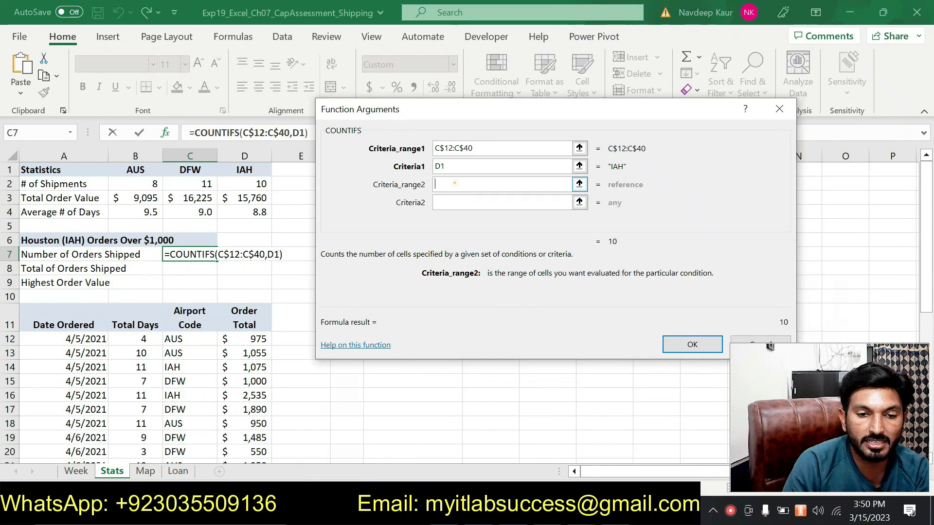
key("alt+Tab")
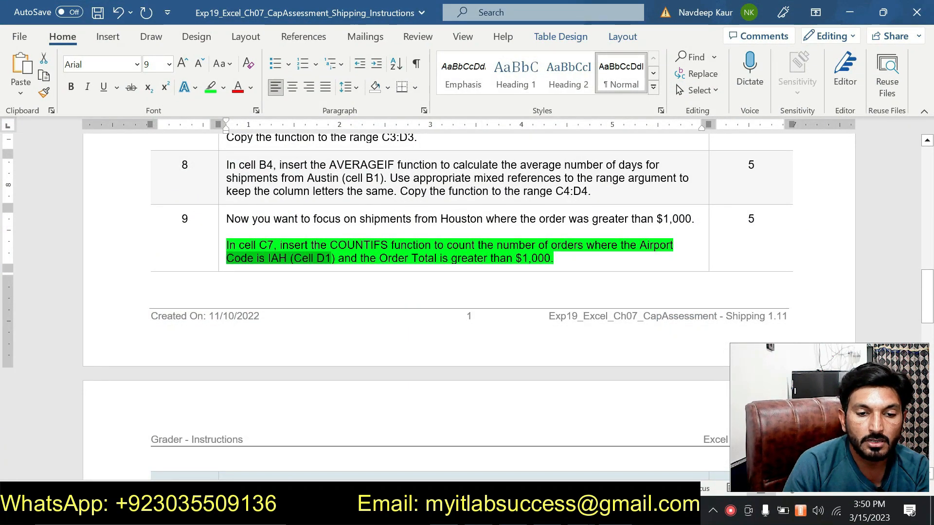
key("alt+Tab")
left_click_drag(260, 339, 259, 437)
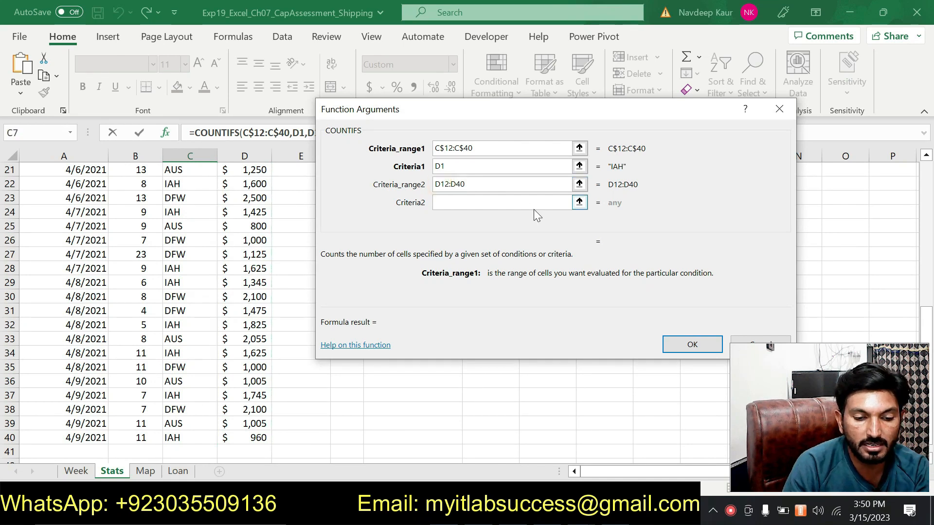
type("$12:D")
type("$")
key("Tab")
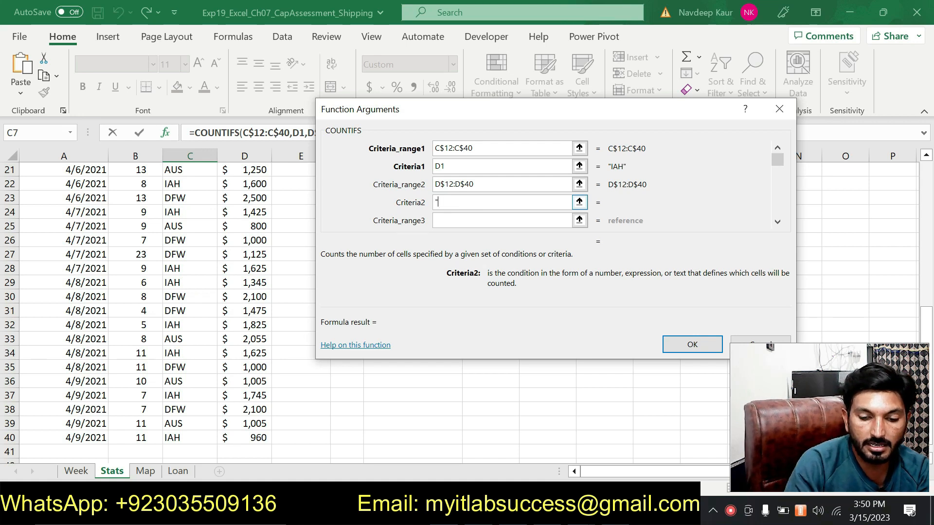
Set the second COUNTIFS criterion to ">1000", check it against the Word instructions, and accept the function.
type("\">1000\"")
left_click(605, 511)
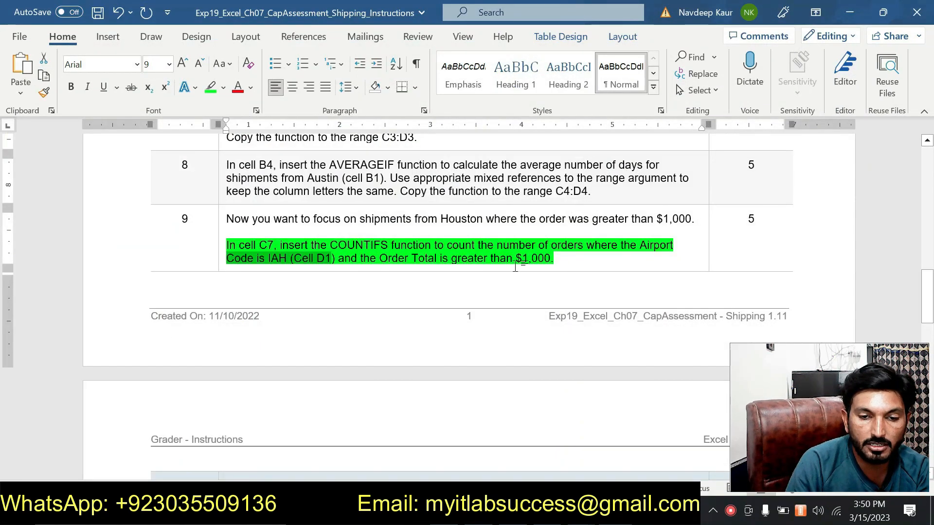
left_click(608, 511)
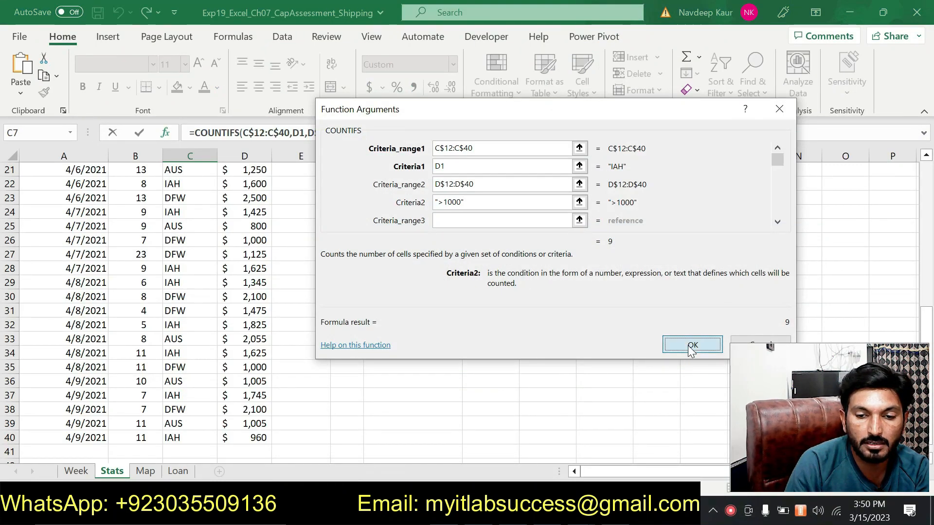
left_click(688, 347)
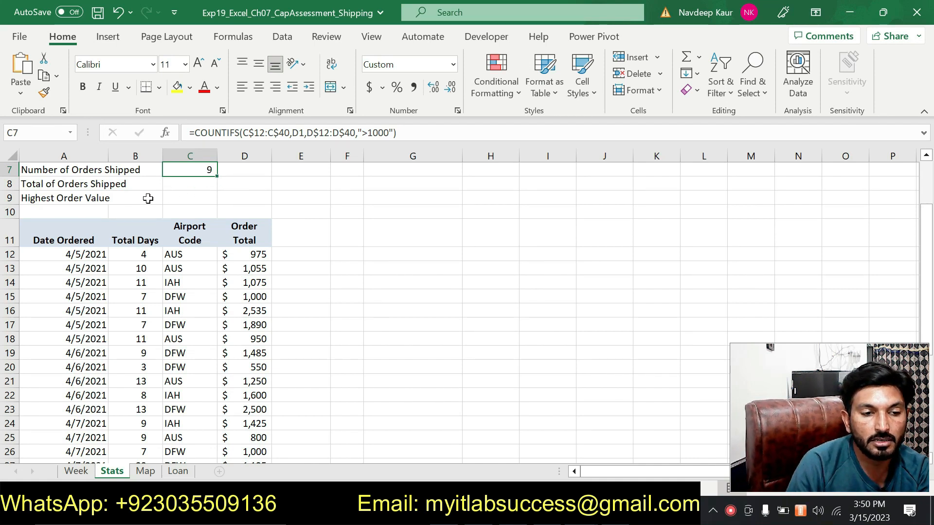
Select cell C8, switch to the Word instructions, and remove the green highlight from the step 9 paragraph.
left_click(172, 184)
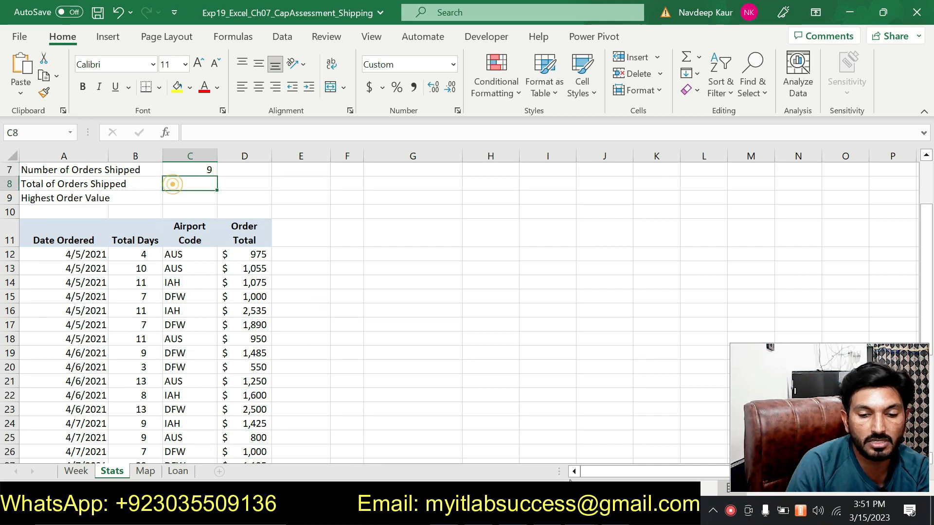
key("alt+Tab")
left_click_drag(554, 258, 227, 246)
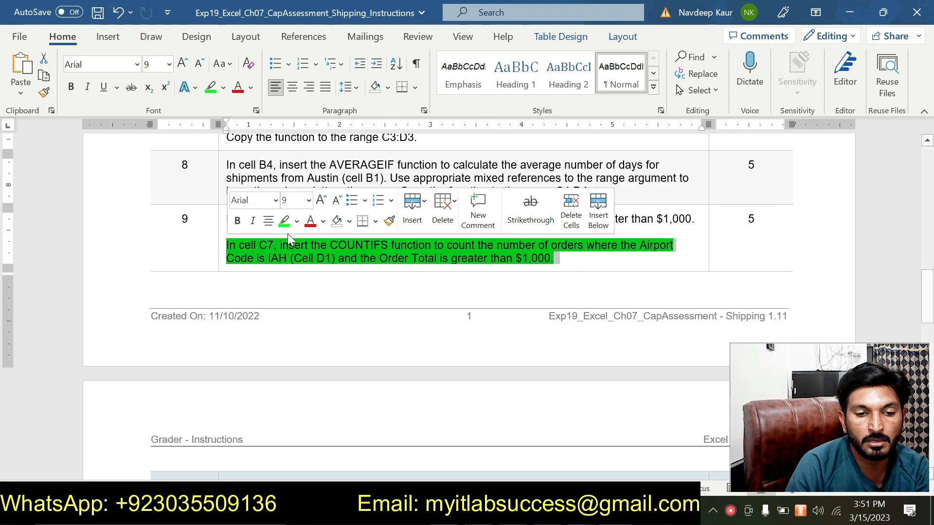
left_click(284, 220)
Highlight the step 10 SUMIFS paragraph in green.
left_click_drag(927, 292, 933, 311)
mouse_move(2, 317)
left_mouse_down()
mouse_move(927, 279)
mouse_move(926, 207)
mouse_move(926, 272)
mouse_move(3, 308)
mouse_move(3, 321)
left_mouse_up()
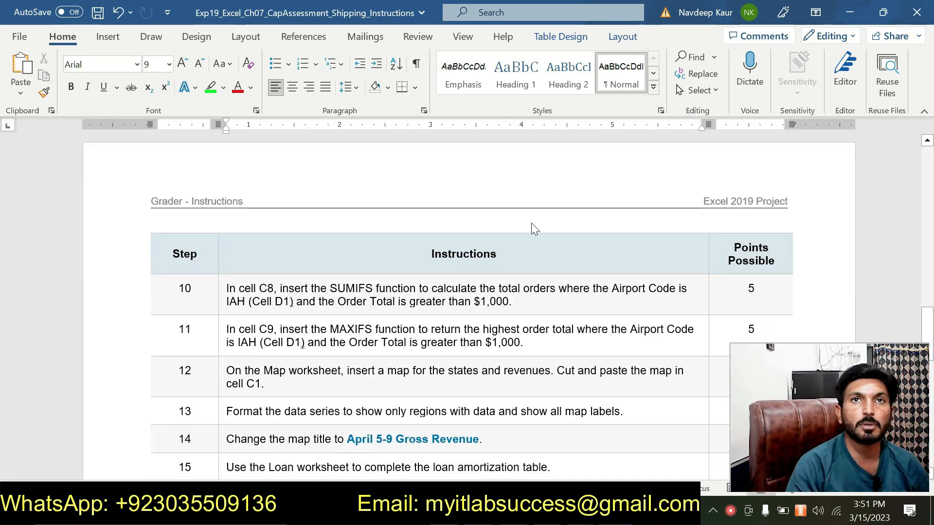
left_click_drag(517, 309, 223, 302)
left_click(278, 274)
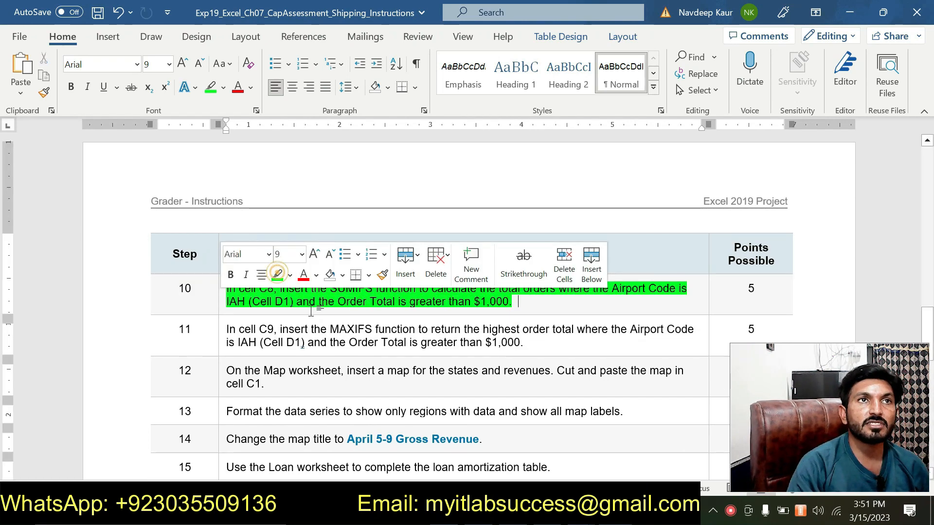
left_click(312, 310)
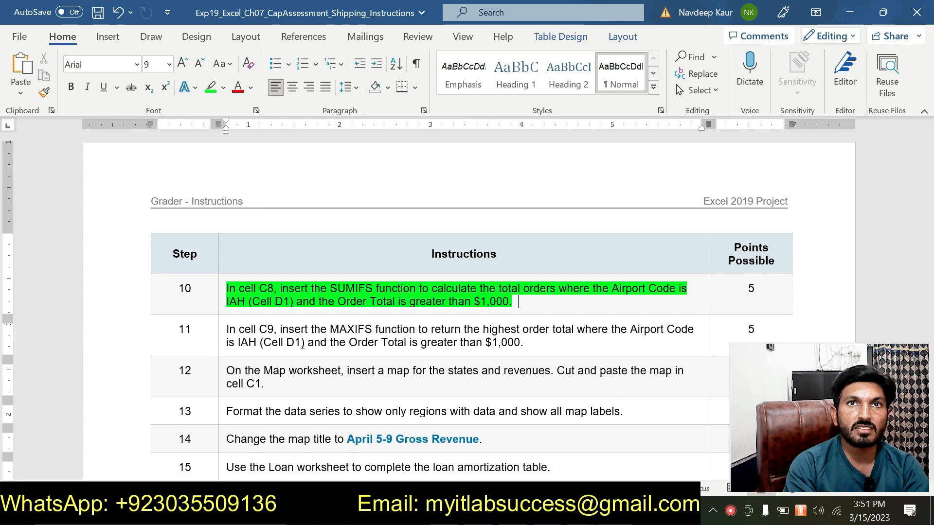
Switch back to the Excel workbook, start a SUMIFS function in cell C8, and open its function arguments.
key("alt+Tab")
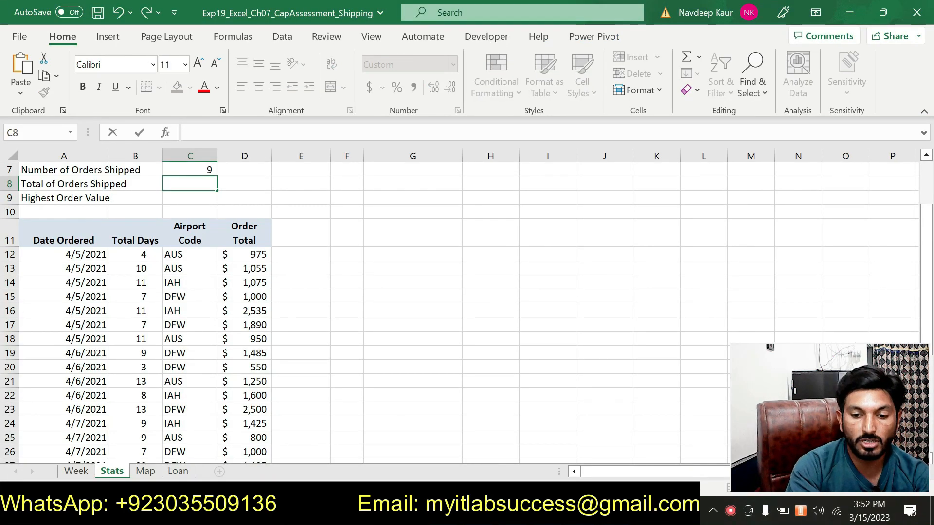
type("=SUM")
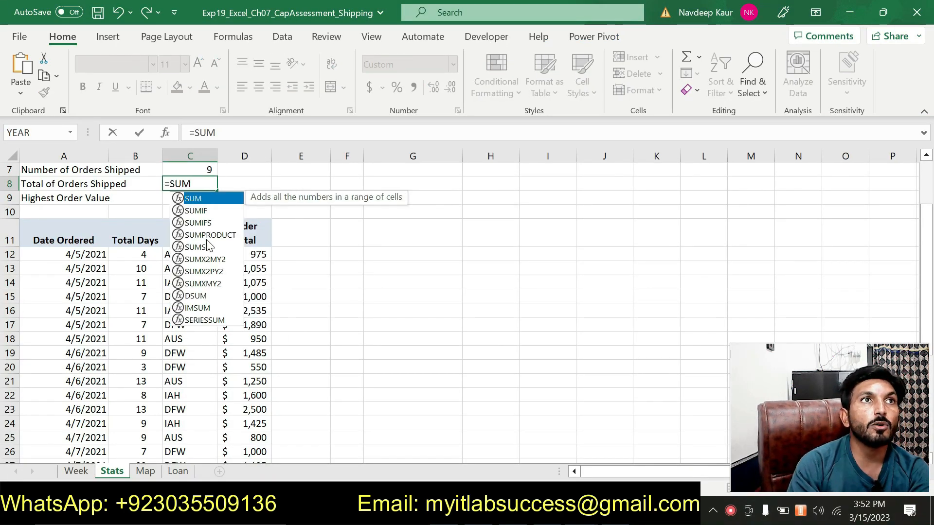
double_click(207, 224)
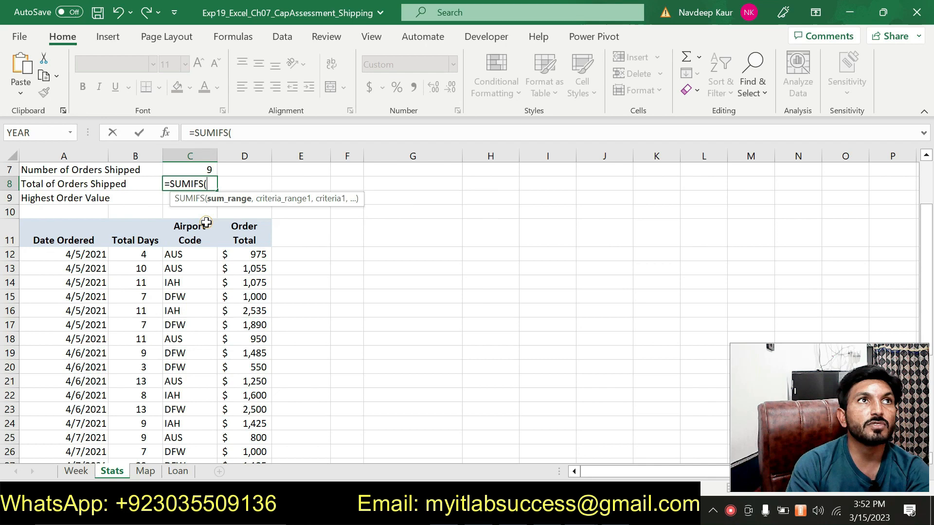
left_click(166, 135)
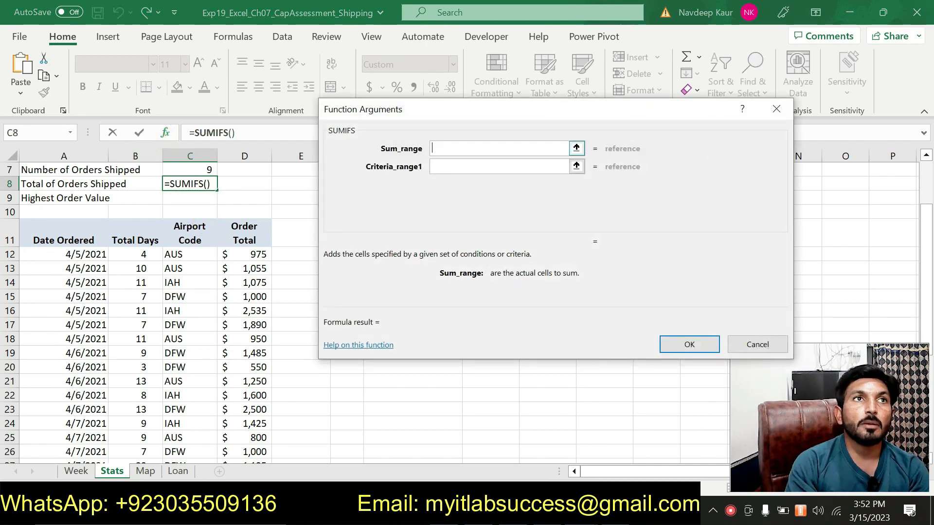
Set the SUMIFS sum range to the order totals in D12:D40.
left_click_drag(249, 255, 252, 435)
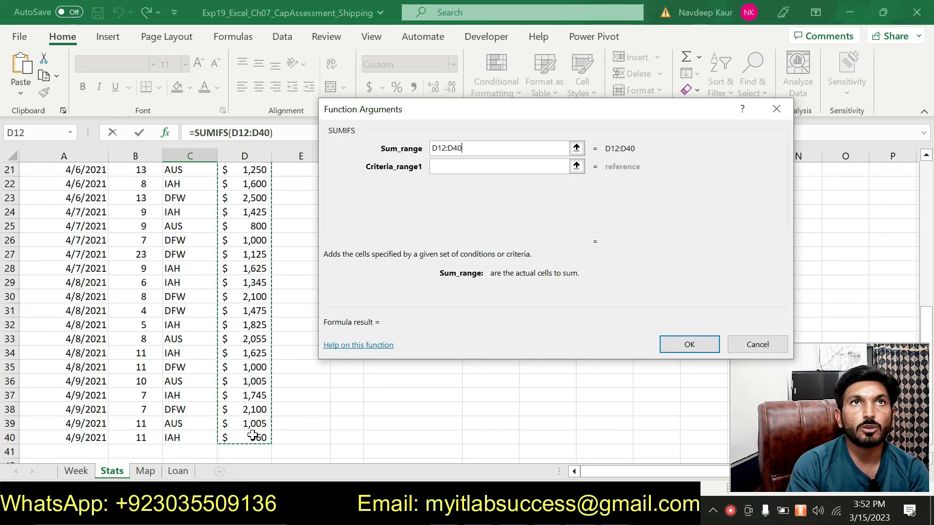
scroll(930, 200, "up", 5)
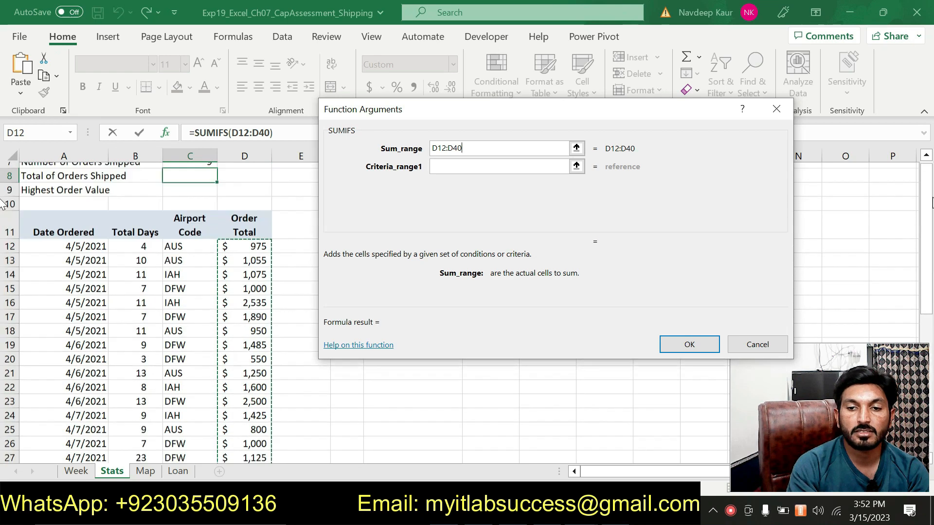
scroll(930, 200, "up", 2)
left_click(464, 168)
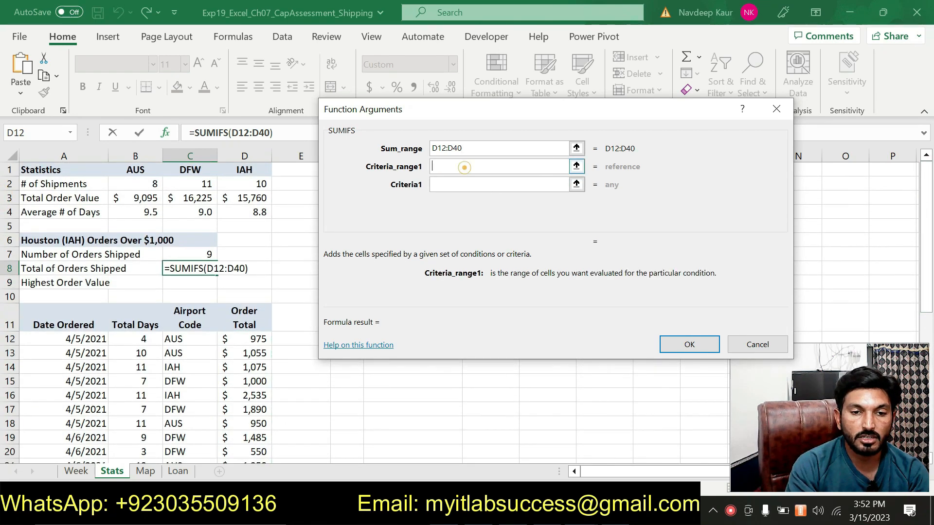
left_click(243, 170)
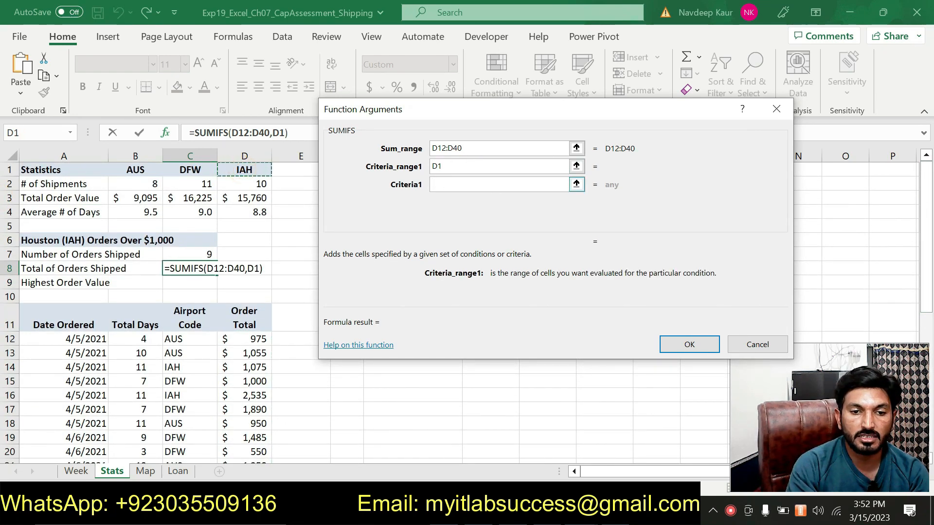
left_click(444, 185)
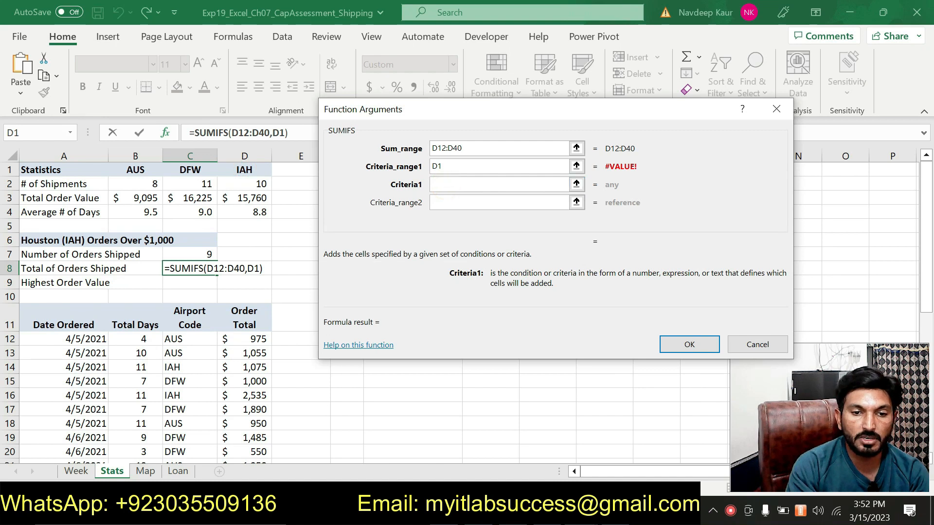
left_click(438, 166)
type("$")
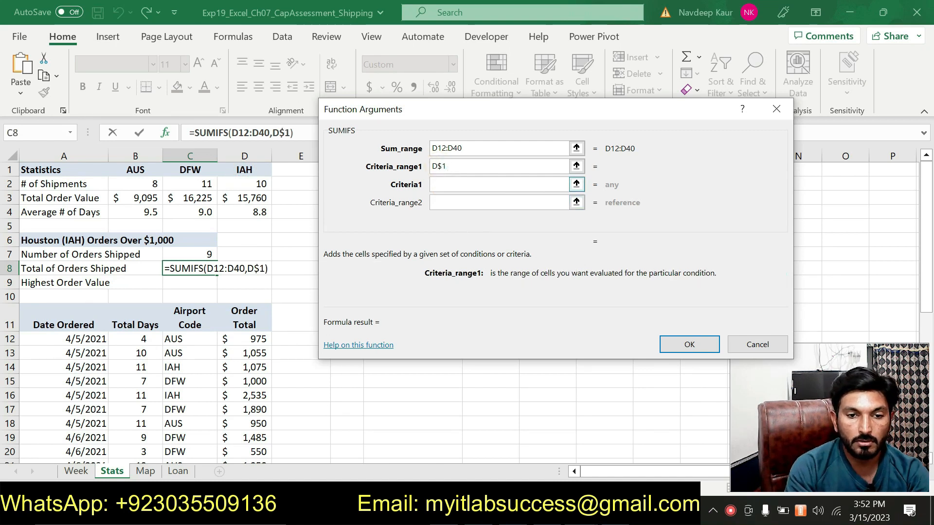
left_click(440, 185)
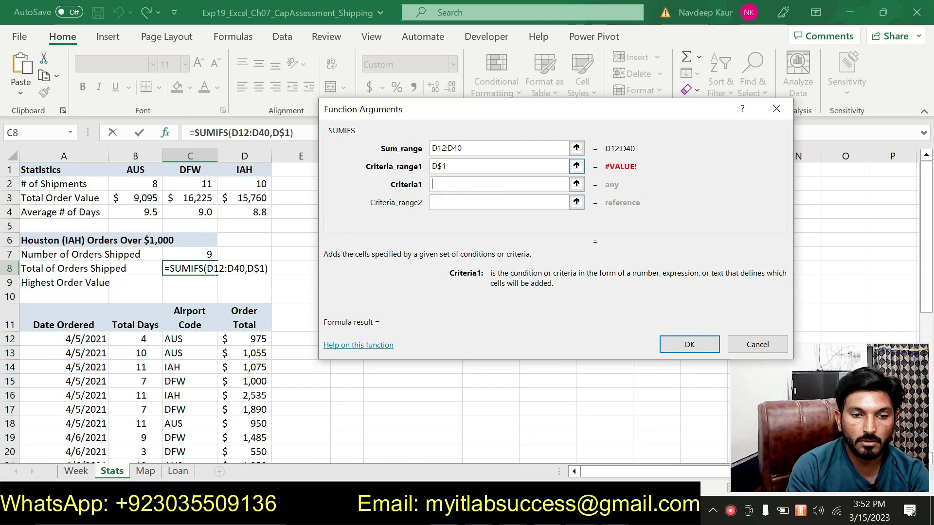
left_click(467, 166)
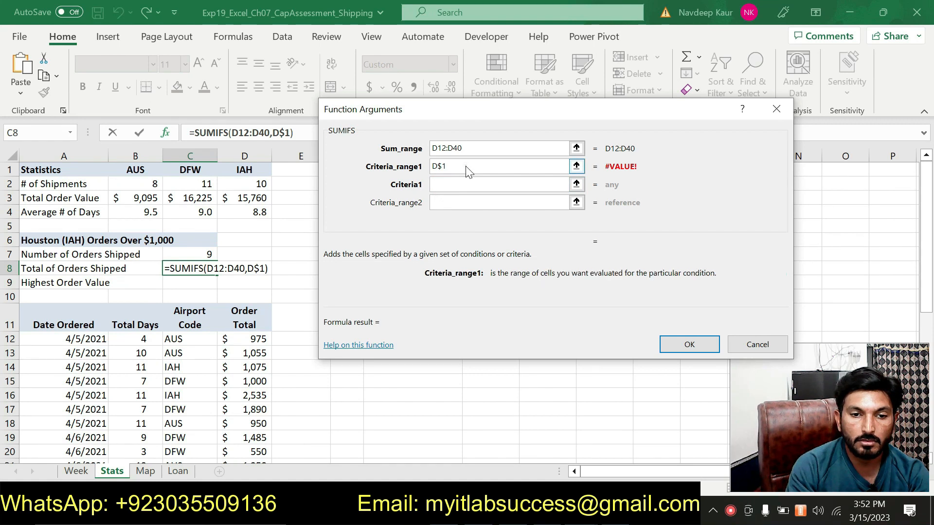
double_click(467, 167)
key("BackSpace")
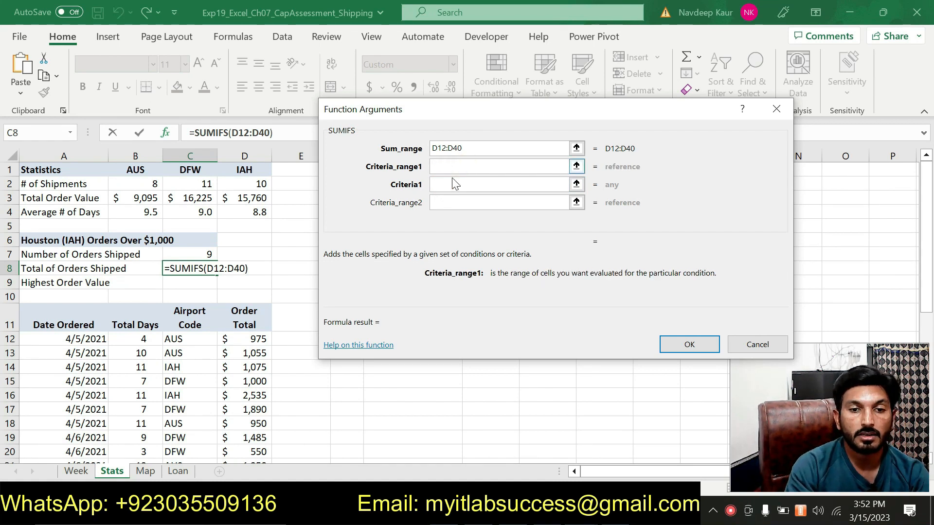
Set the first SUMIFS criteria range to the airport codes in C12:C40 and its criterion to cell D1.
left_click_drag(175, 339, 195, 421)
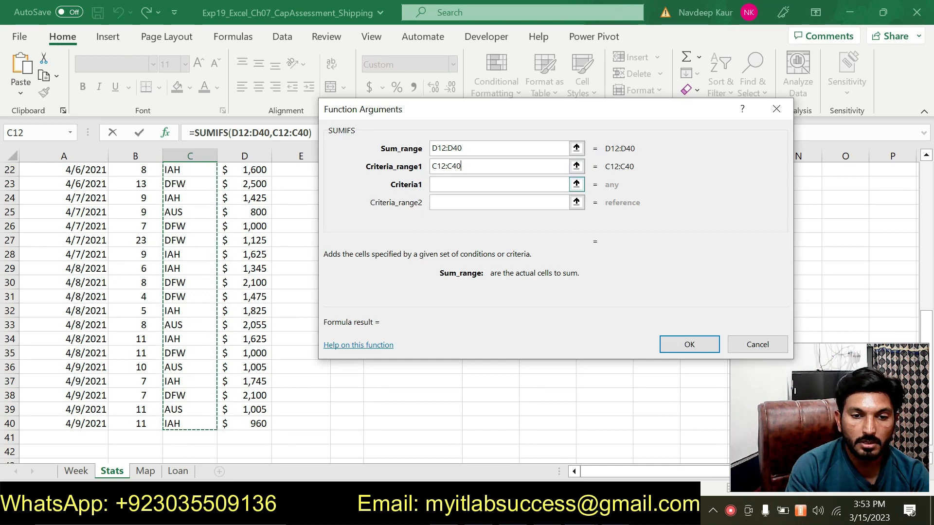
left_click(440, 185)
scroll(926, 175, "up", 6)
scroll(926, 175, "up", 1)
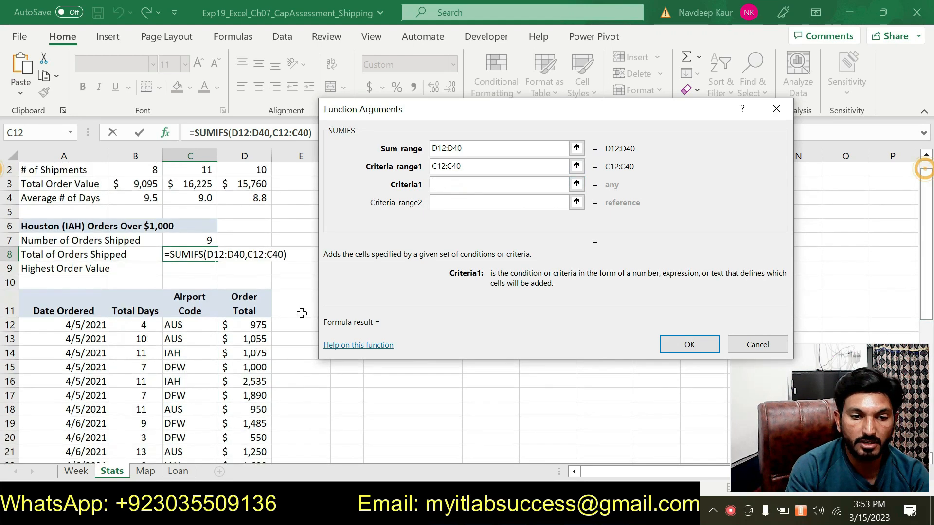
scroll(926, 168, "up", 1)
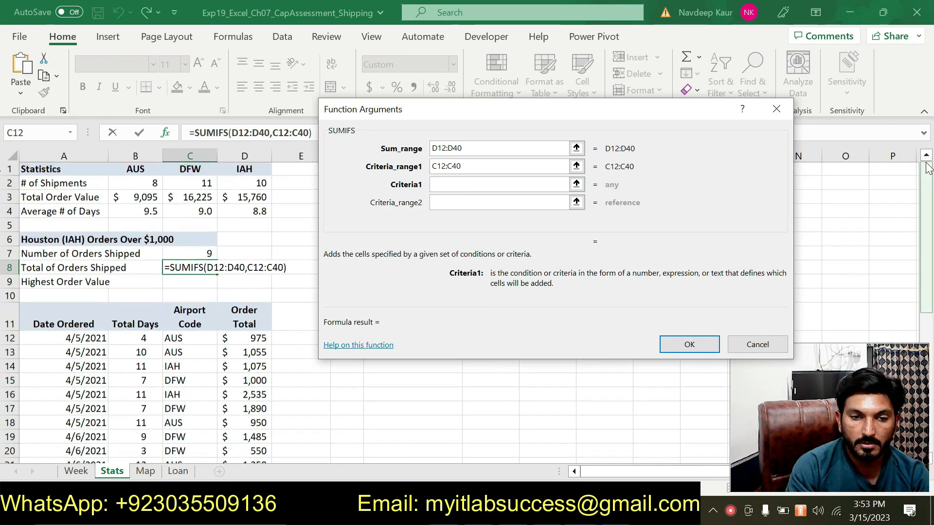
left_click(261, 165)
Set the second SUMIFS criteria range to the order totals in D12:D40.
left_click(442, 202)
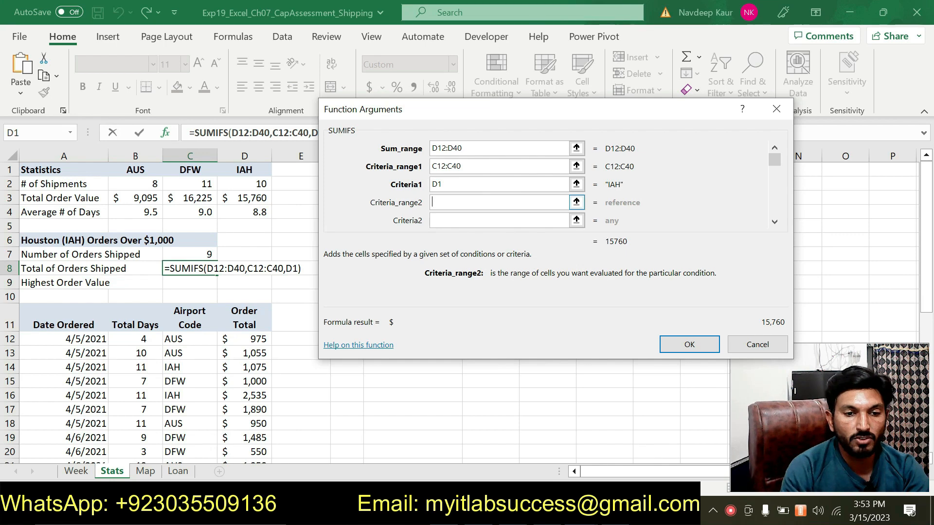
left_click(443, 202)
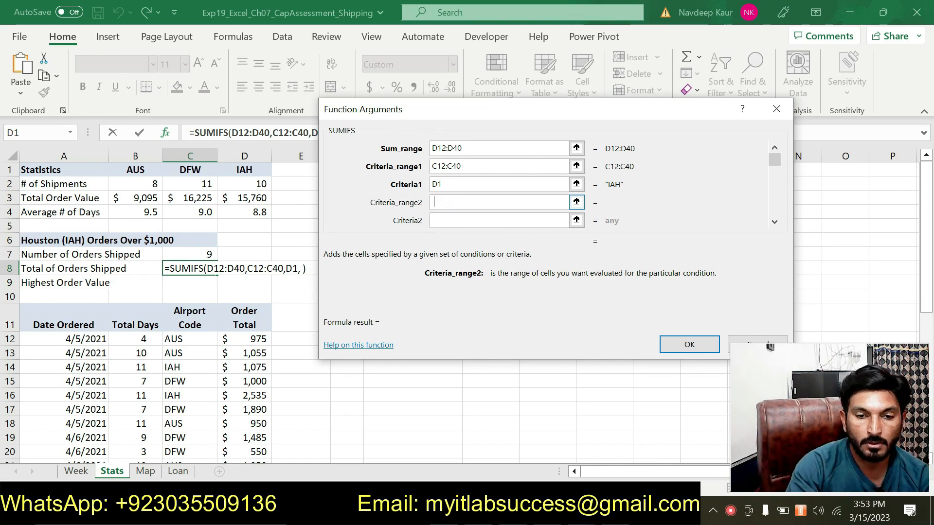
left_click_drag(241, 338, 268, 449)
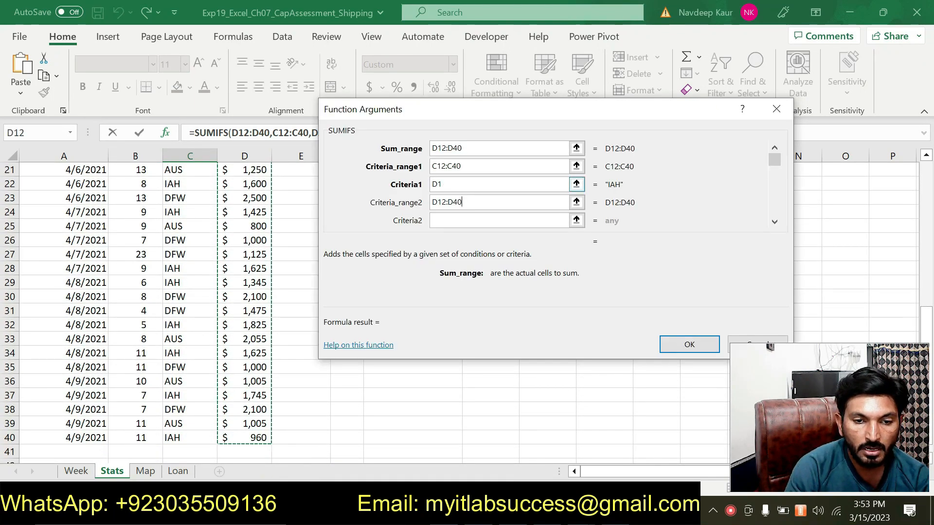
Change the first SUMIFS criterion to the mixed reference D$1 and try to submit the function without a second criterion.
left_click(436, 184)
type("$")
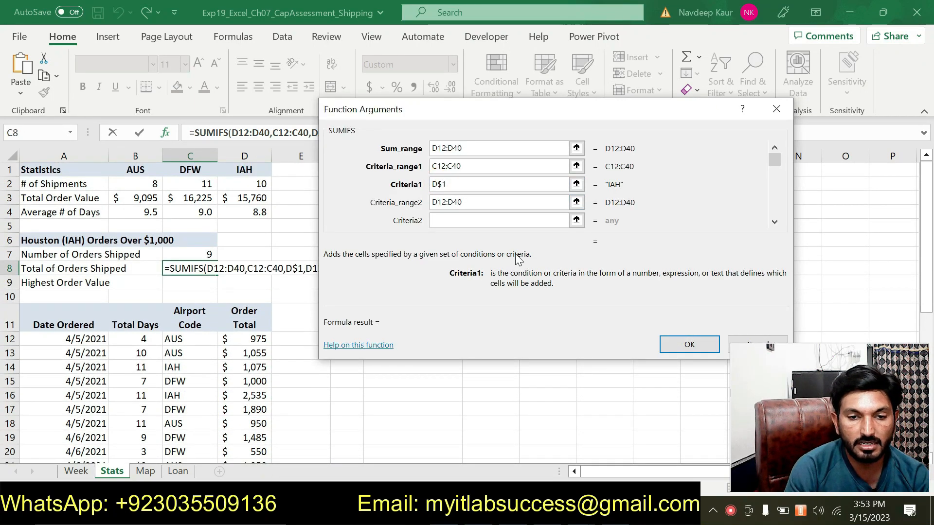
left_click(674, 341)
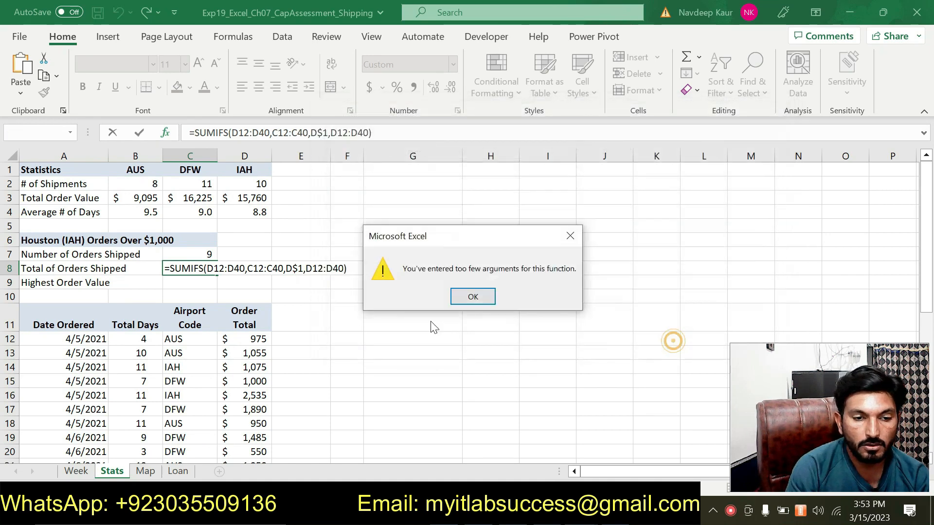
left_click(472, 298)
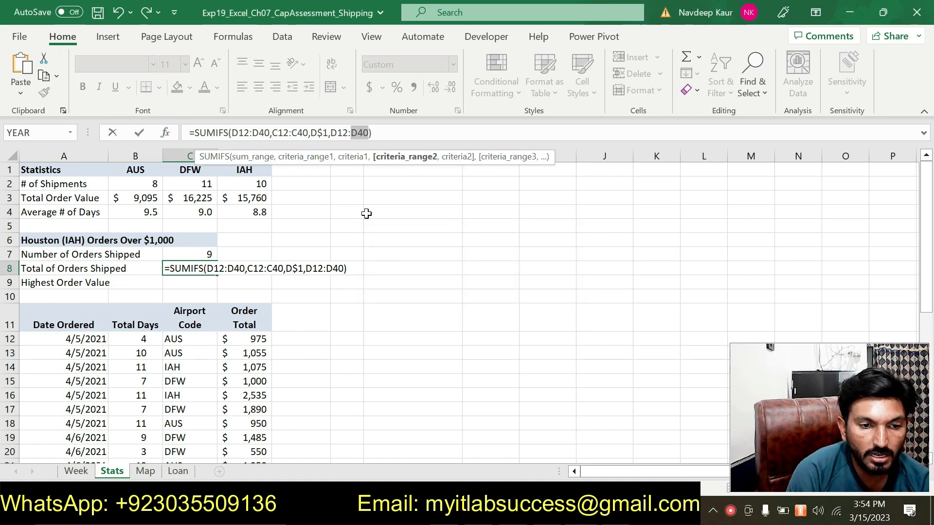
Reopen the SUMIFS arguments and set the second criterion to ">1000".
left_click(406, 133)
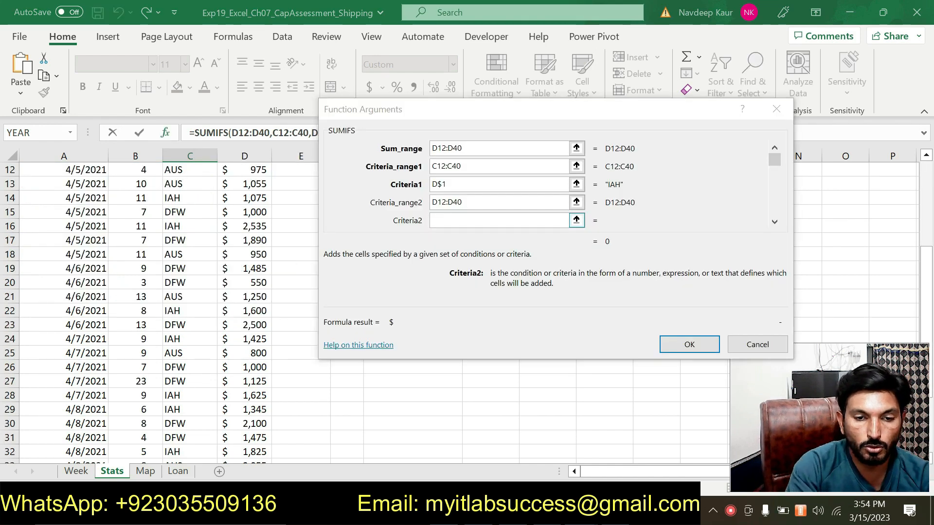
left_click(492, 221)
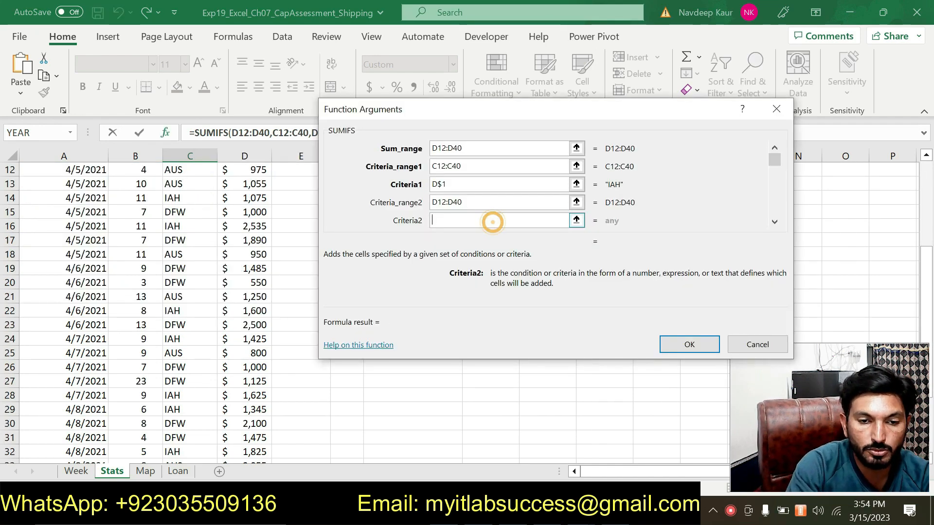
type("\"")
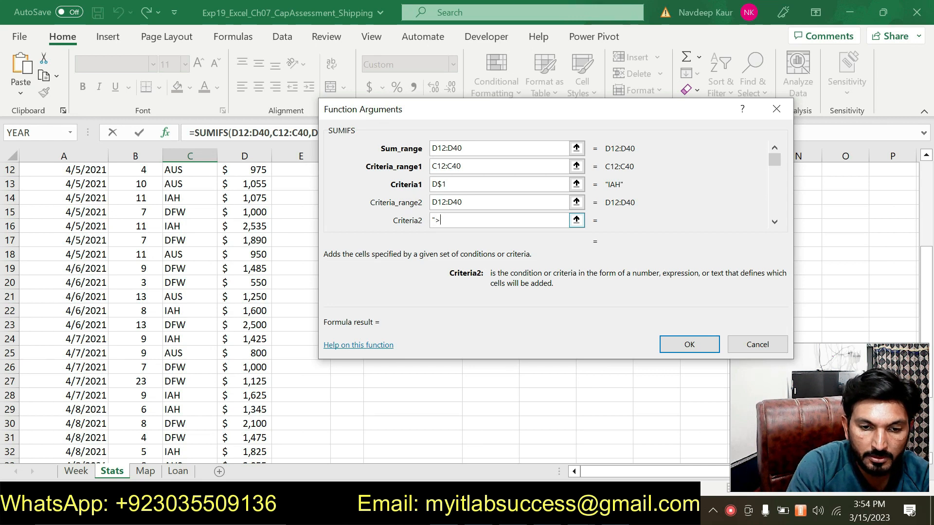
type(">1000")
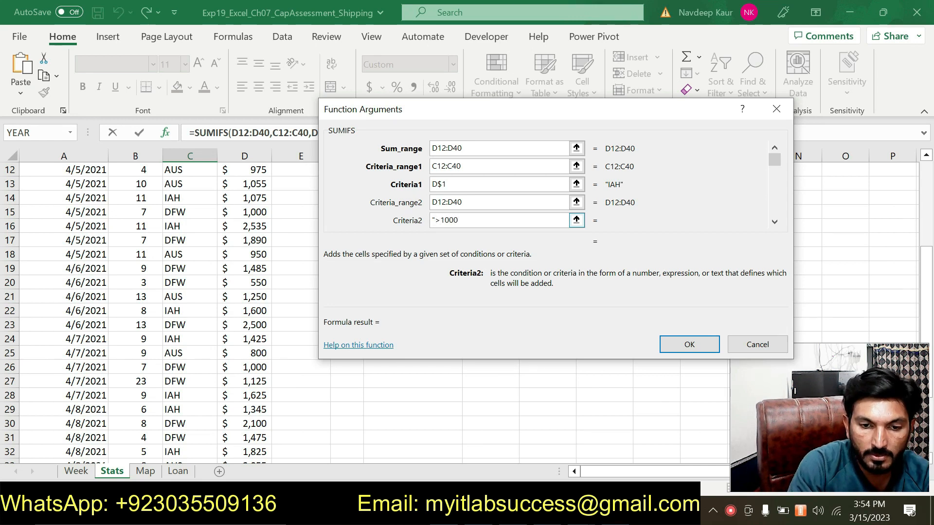
type("\"")
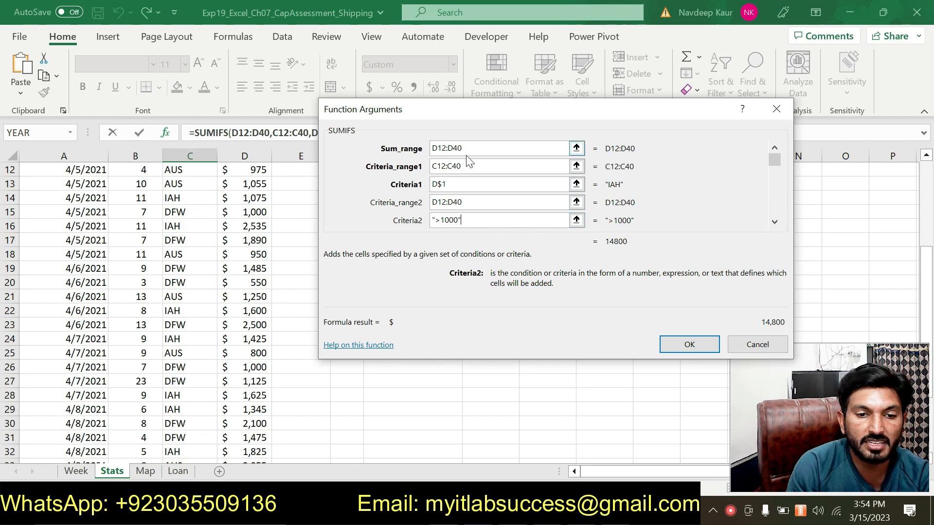
Check the SUMIFS ranges against the order data and insert the completed function in cell C8.
left_click(926, 191)
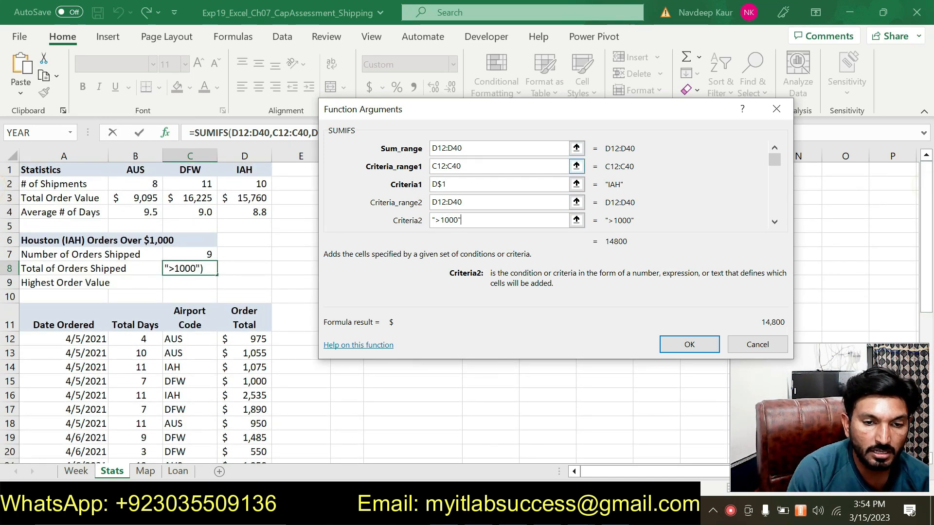
left_click(467, 166)
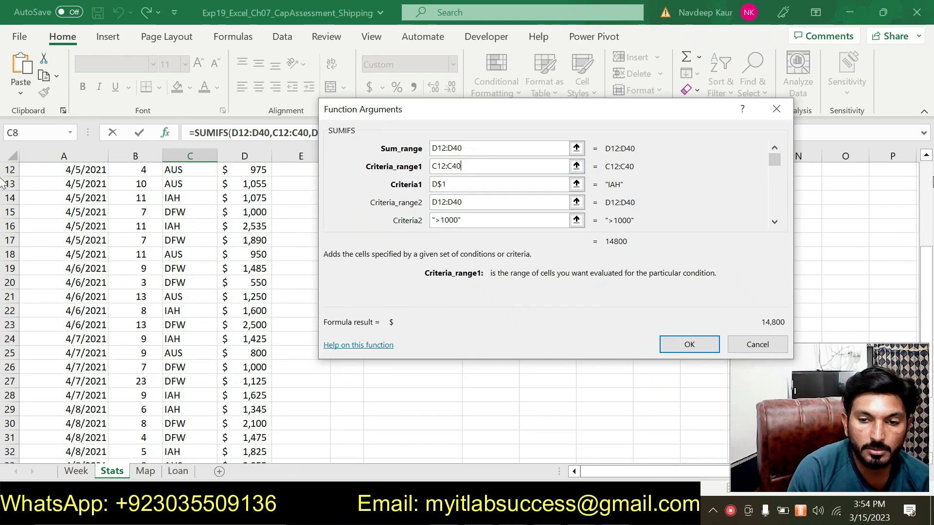
left_click(927, 184)
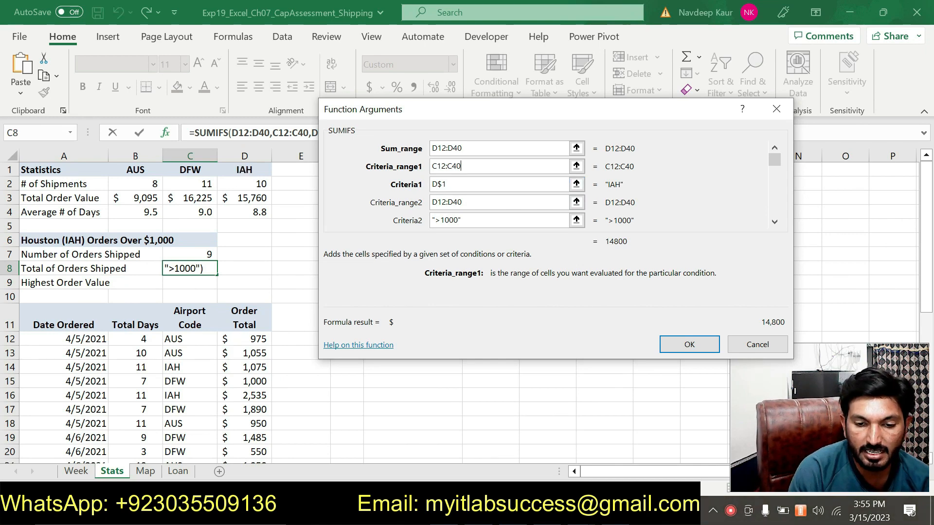
key("alt+Tab")
left_click(238, 304)
key("alt+Tab")
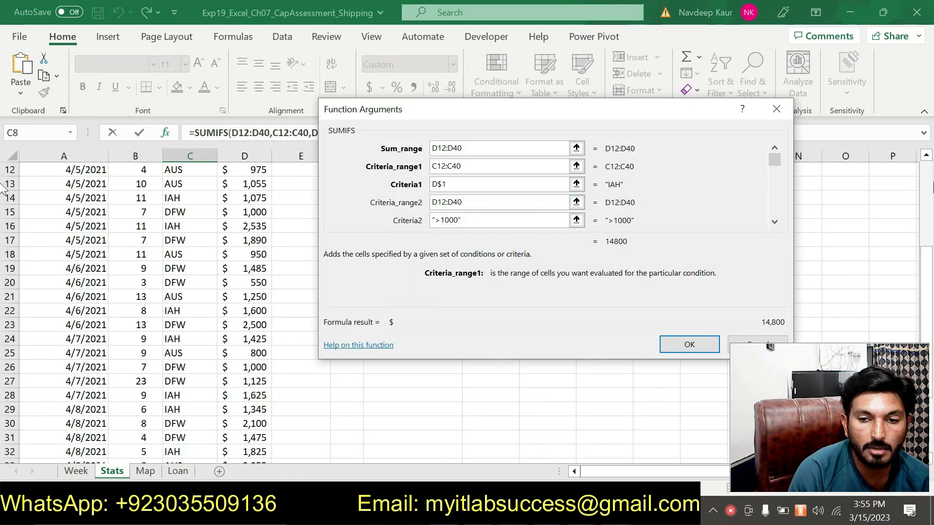
scroll(220, 331, "up", 4)
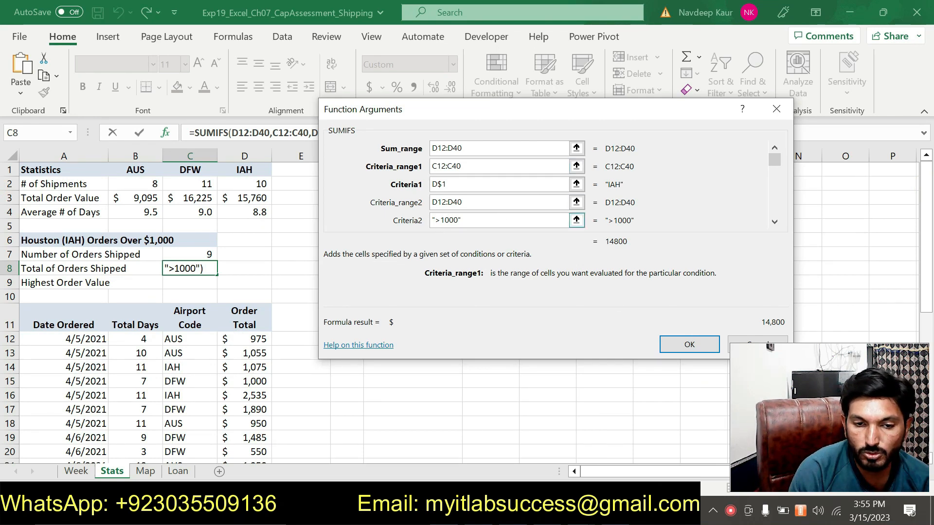
left_click(688, 344)
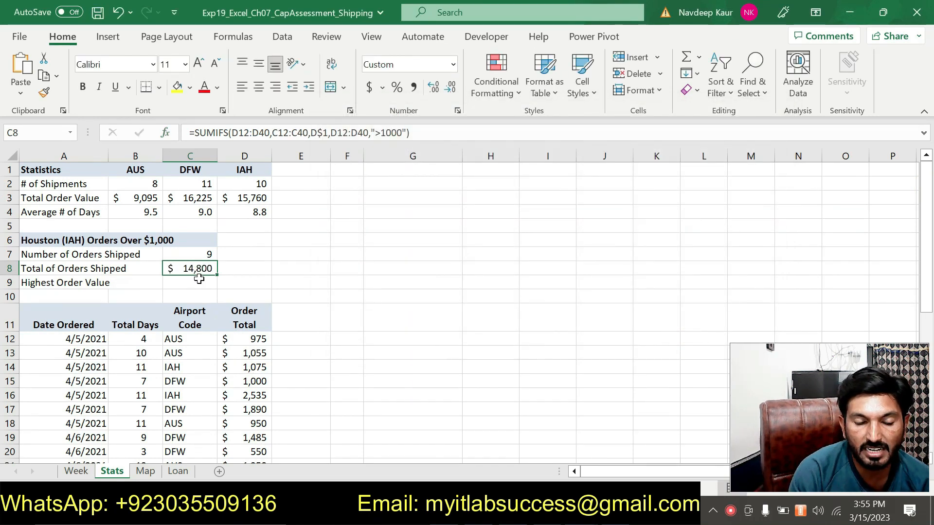
Select cell C9 in the Stats worksheet, switch to the Word instructions, and remove the green highlight from step 10.
left_click(192, 286)
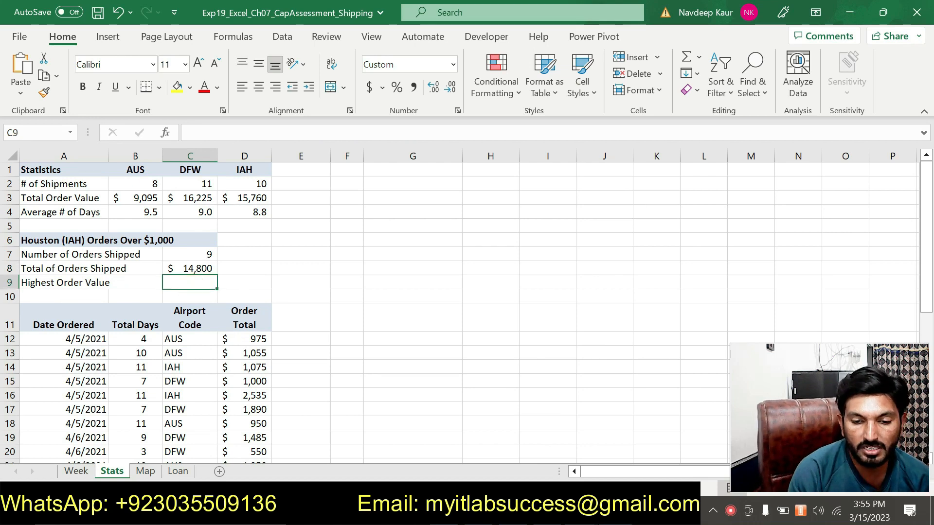
key("alt+Tab")
left_click(532, 304)
left_click_drag(532, 304, 226, 289)
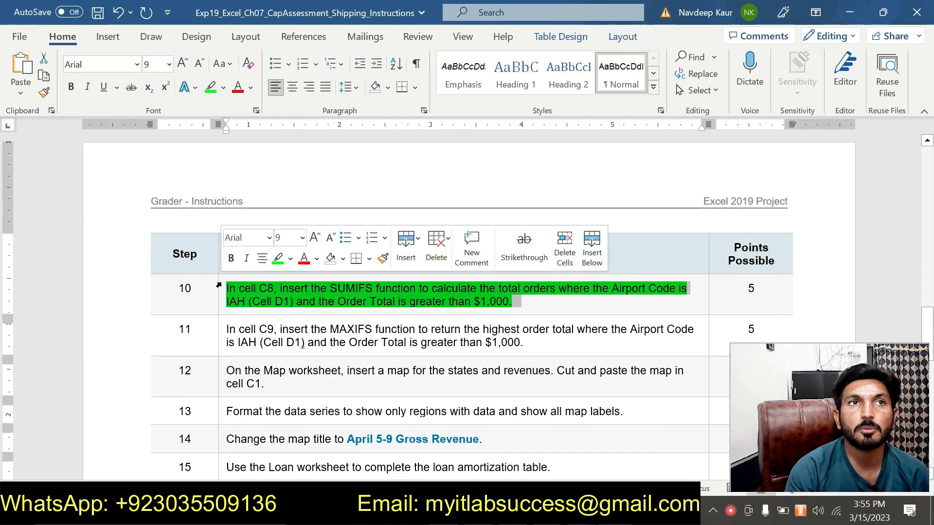
left_click(277, 259)
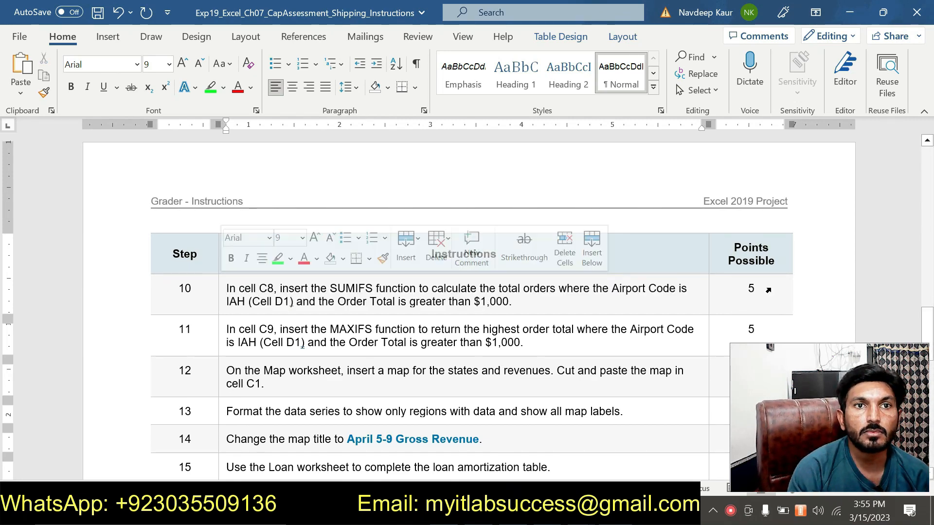
Review the instructions for steps 11 and 12 and compare them with the Stats and Map worksheets in the StudentName_Exp19_Excel_Ch07_CapAssessment_Shipping (1) workbook.
left_click(930, 272)
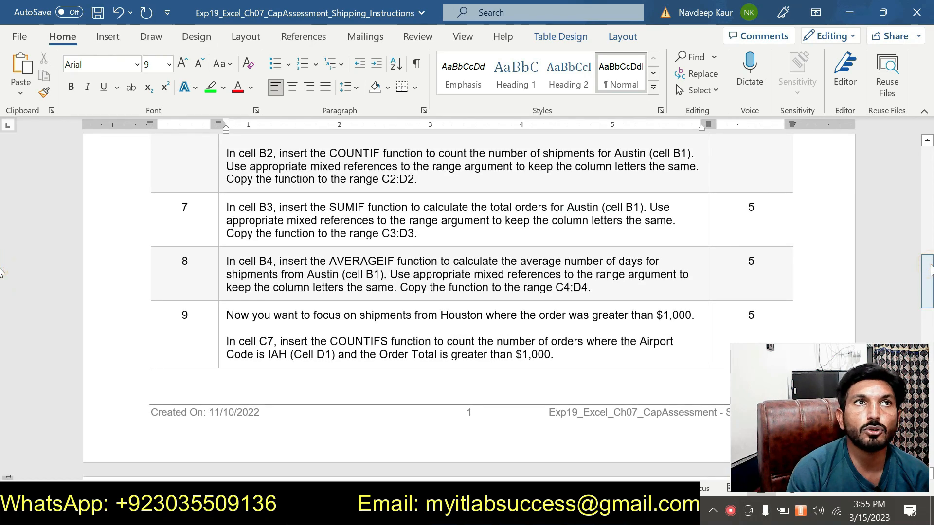
left_click_drag(928, 301, 930, 368)
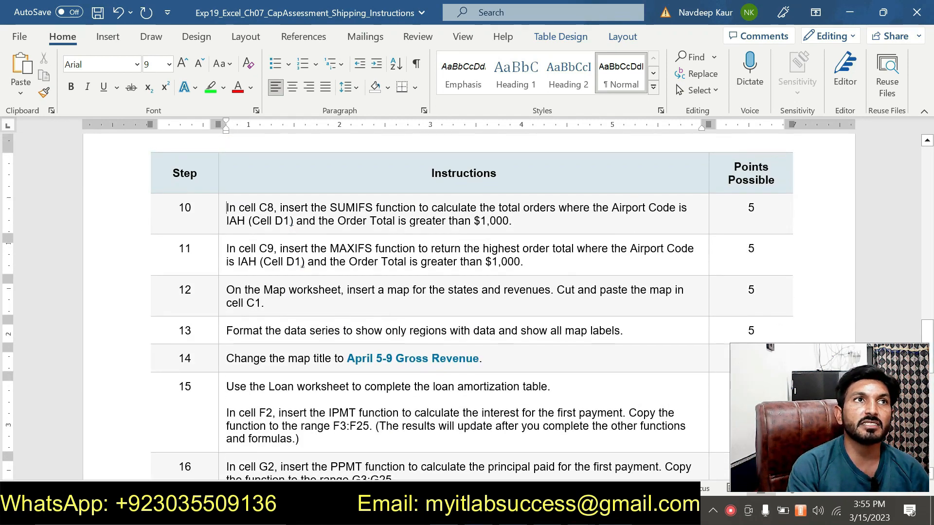
left_click(525, 262)
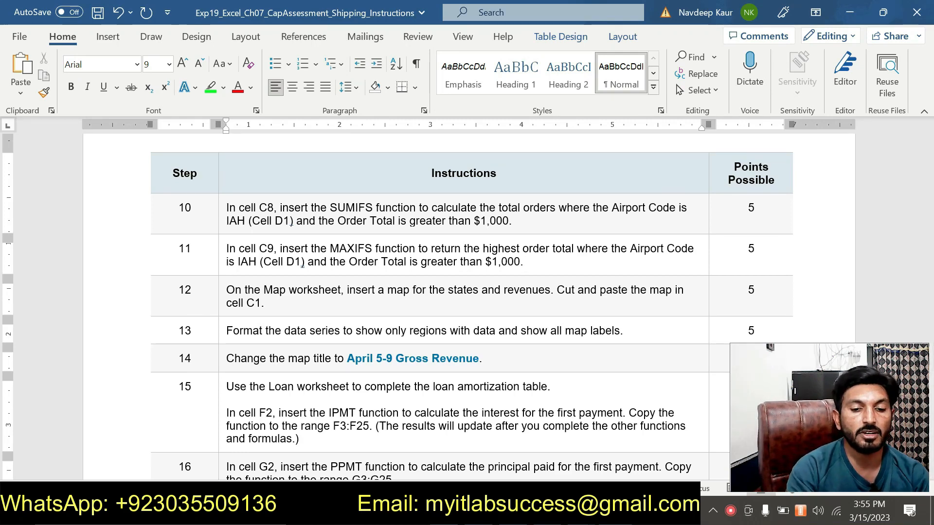
key("alt+Tab")
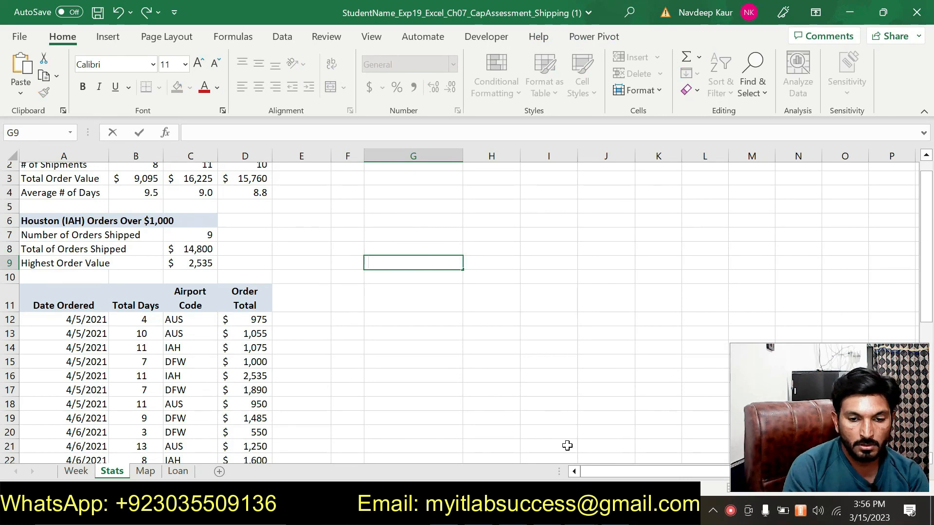
key("alt+Tab")
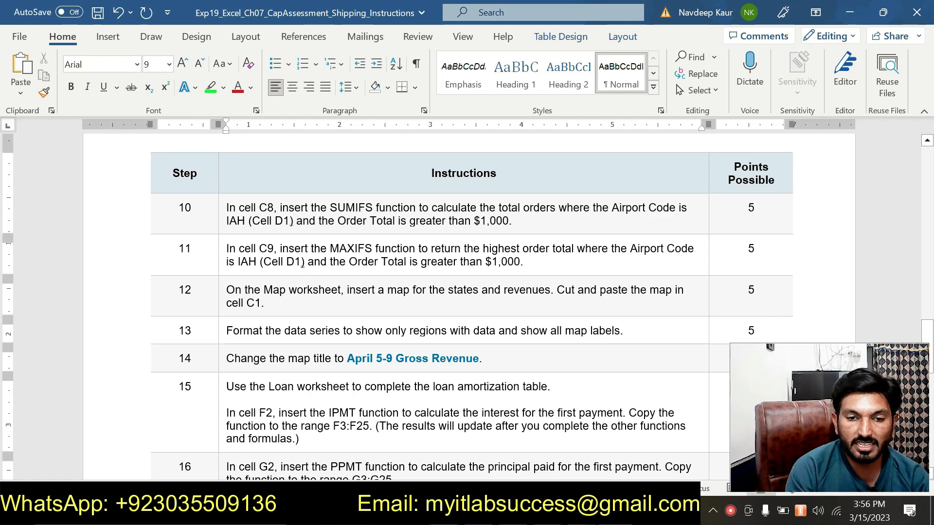
key("alt+Tab")
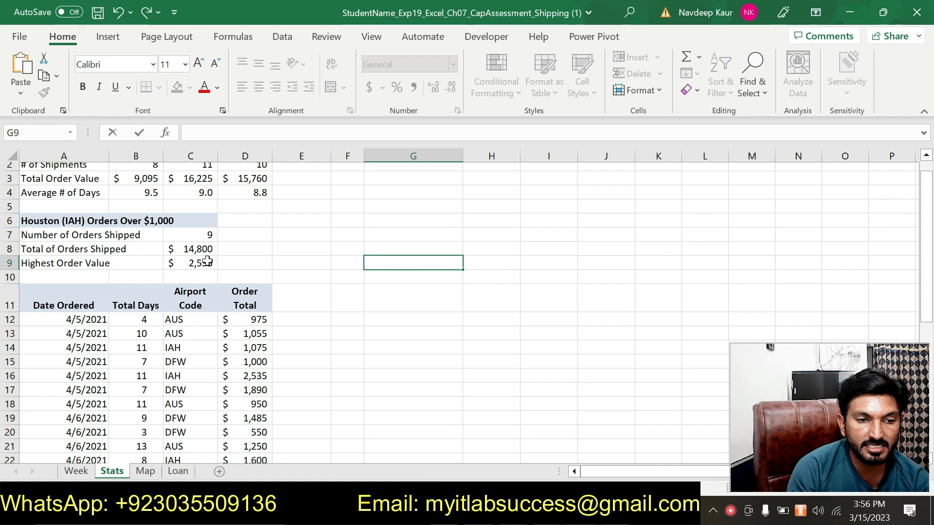
key("F2")
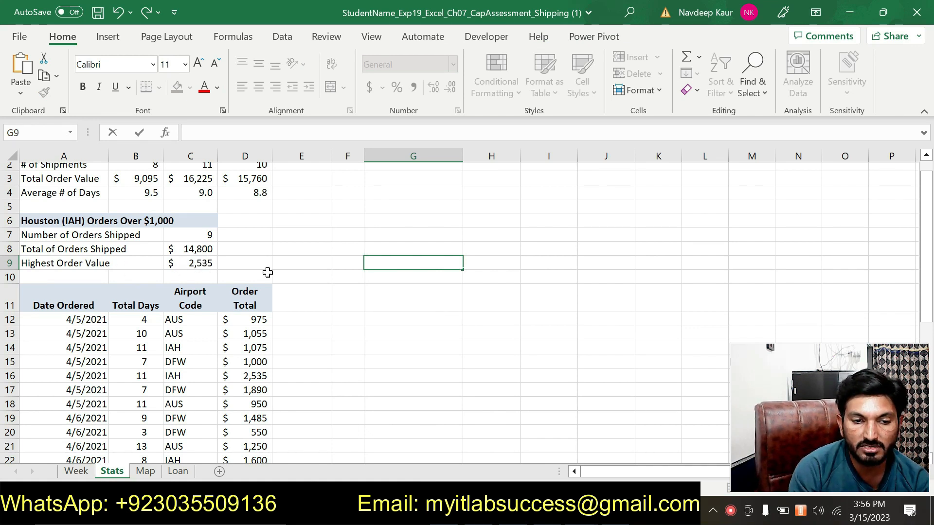
key("alt+Tab")
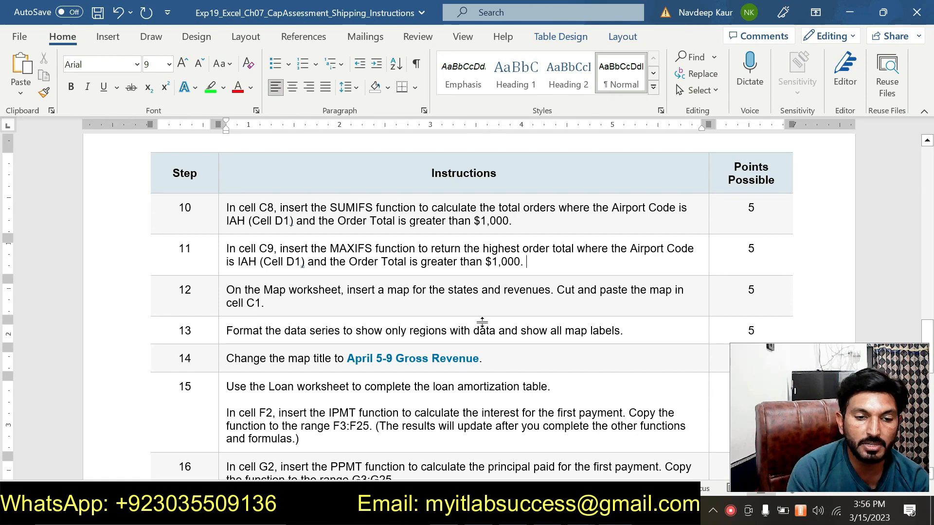
key("alt+Tab")
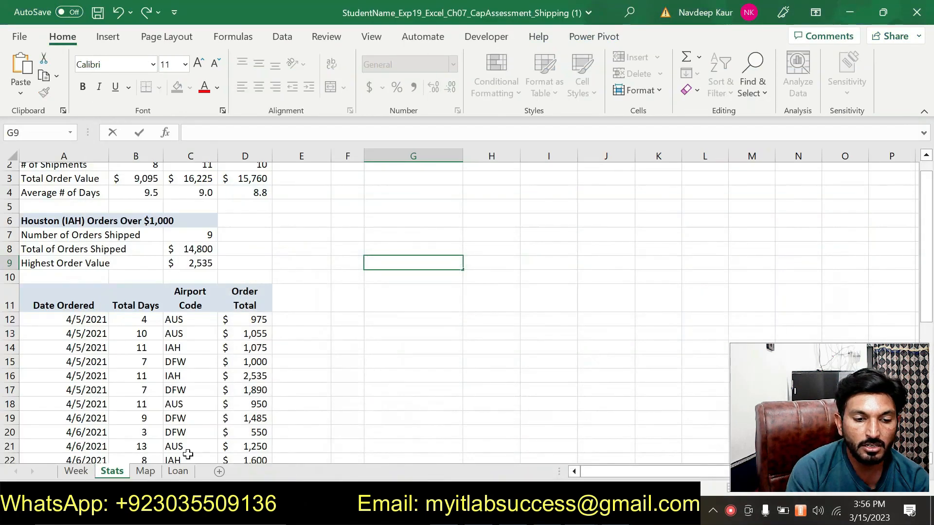
left_click(146, 470)
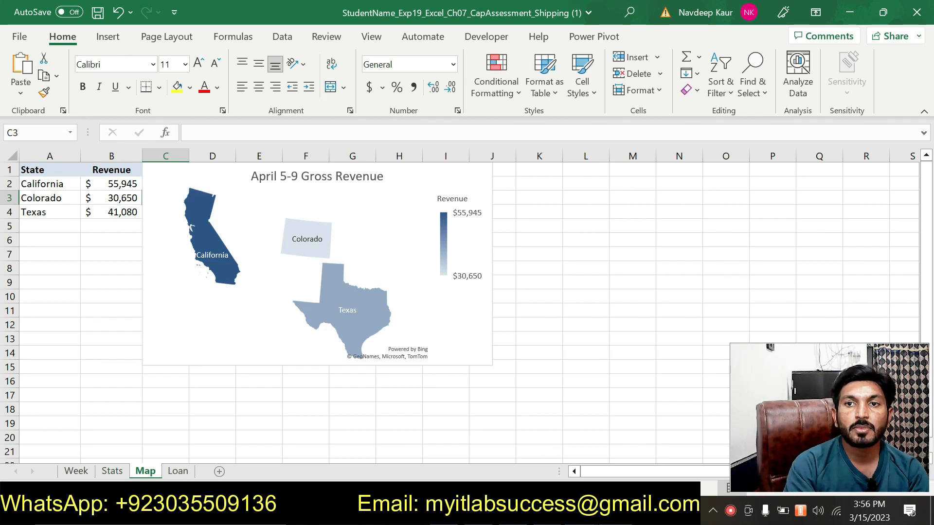
Switch to the Word instructions and highlight steps 13 and 14 in green.
key("alt+Tab")
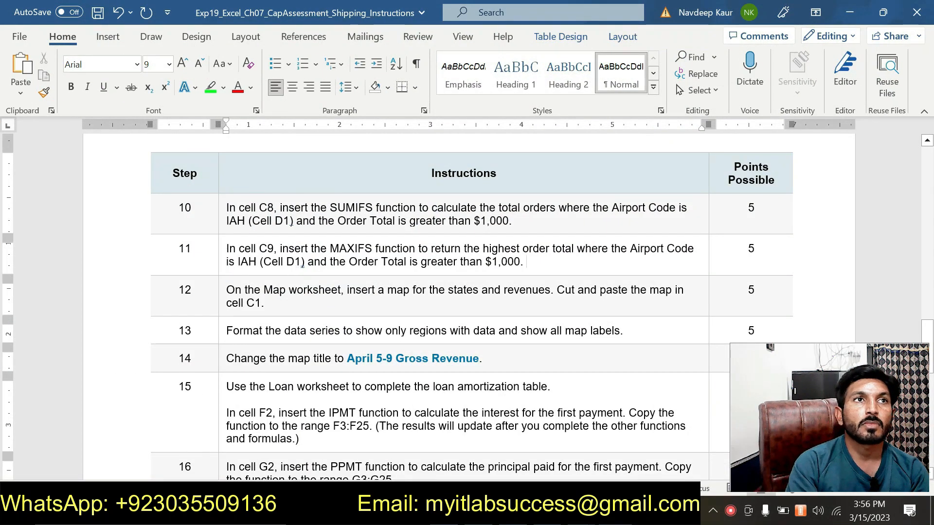
left_click_drag(227, 331, 535, 359)
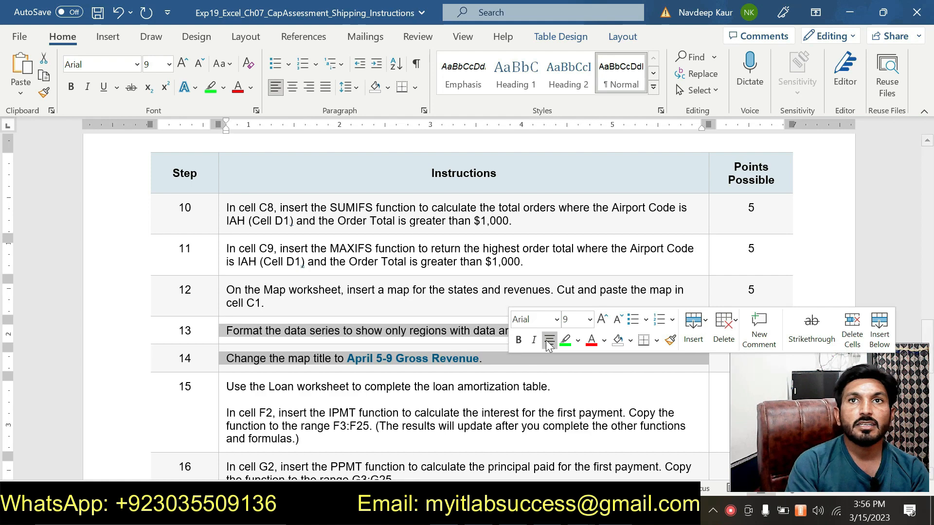
left_click(567, 341)
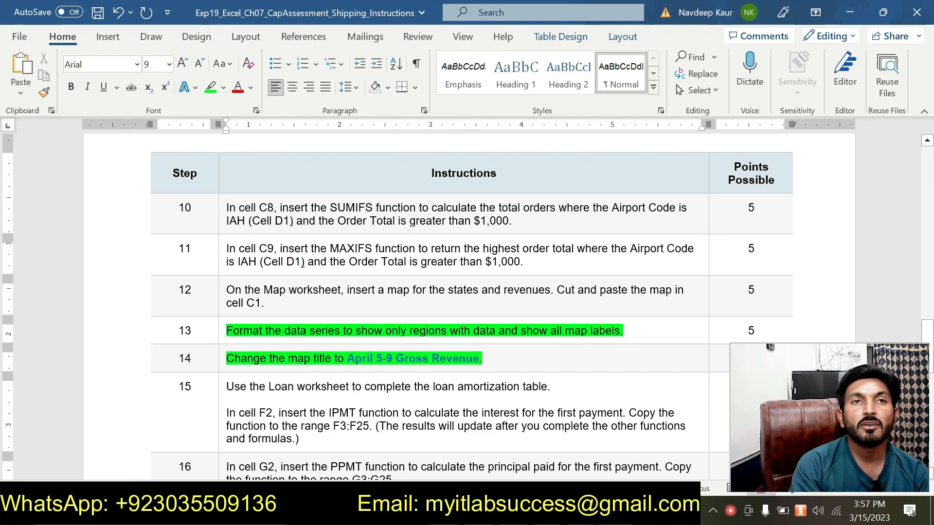
Examine the map chart in the StudentName workbook, then return to Word and remove the green highlight from steps 13 and 14.
key("alt+Tab")
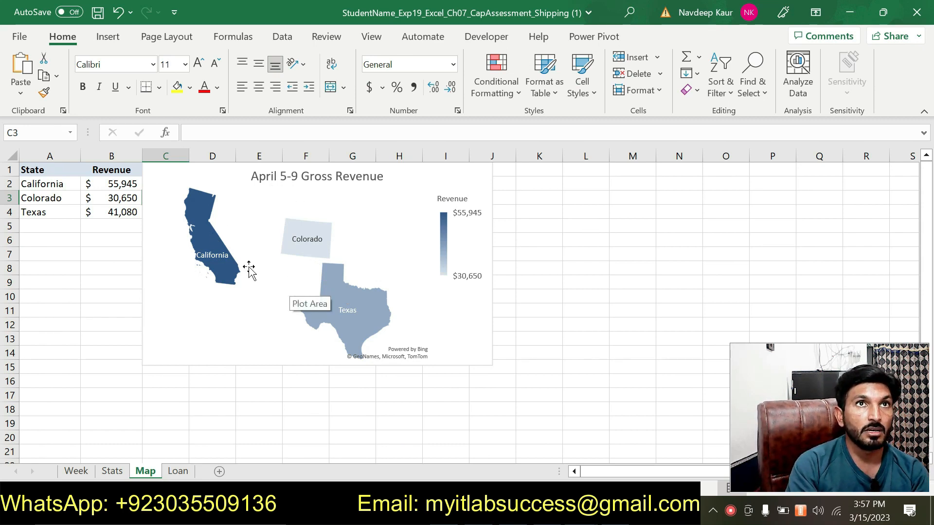
mouse_move(218, 256)
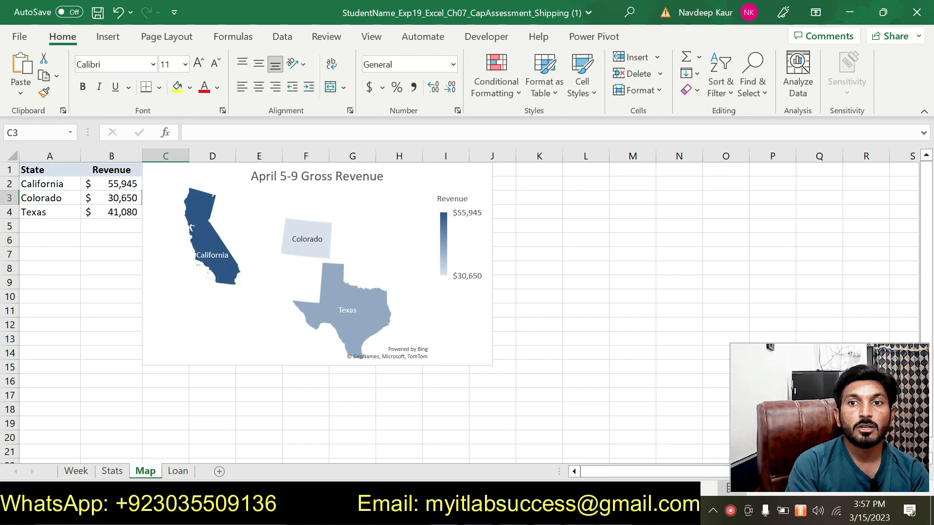
left_click(615, 510)
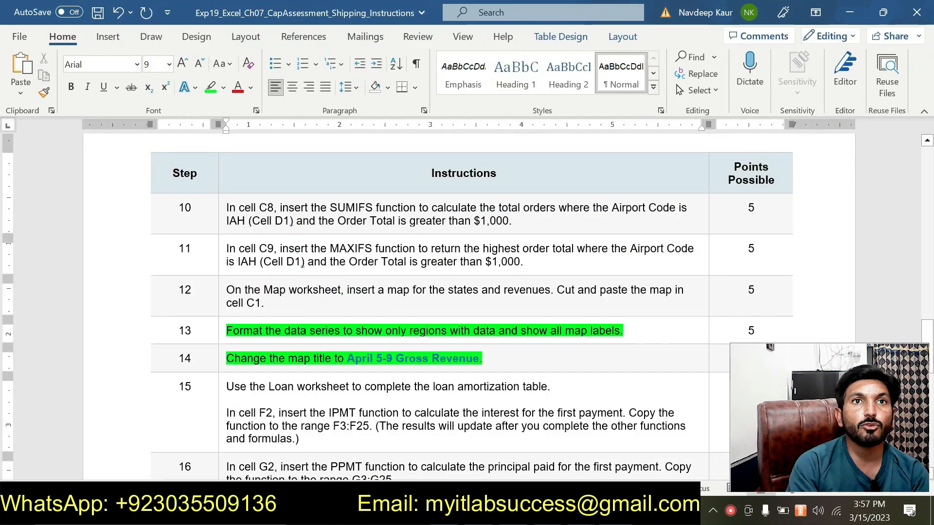
left_click_drag(483, 359, 301, 331)
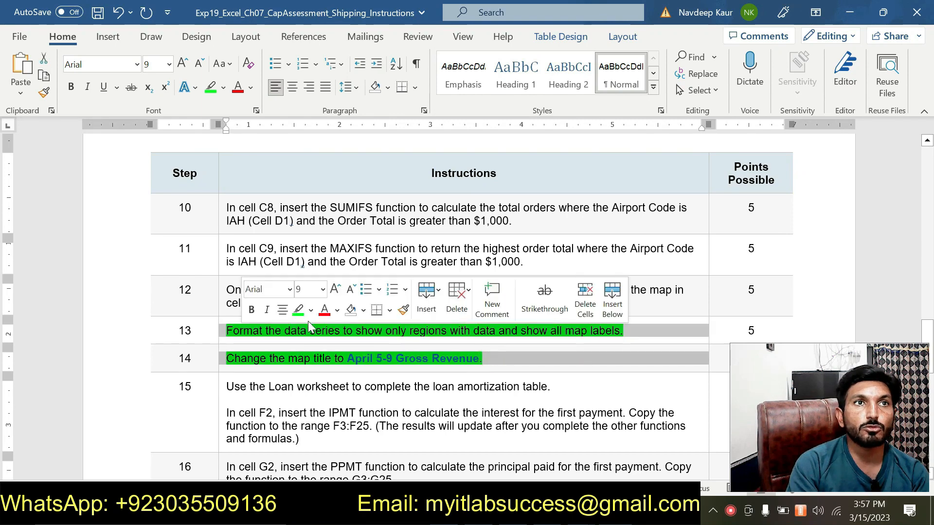
left_click(300, 312)
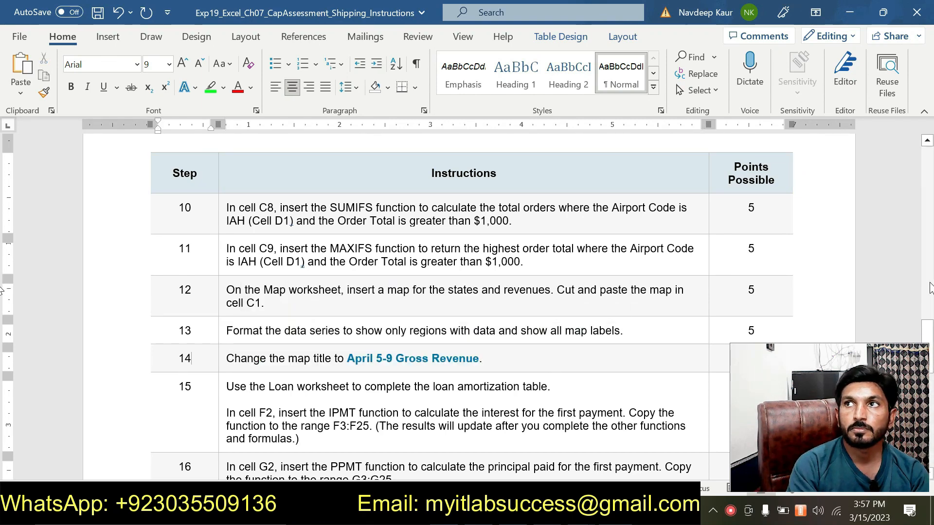
Review steps 15 and 16 in the Word instructions and compare them with the Loan worksheet's amortization table in the Shipping workbook.
left_click_drag(930, 313, 930, 372)
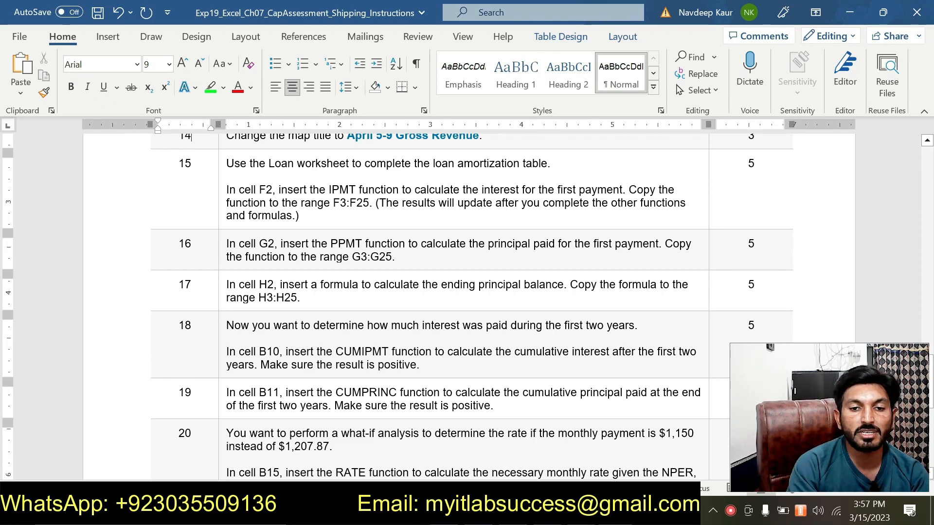
key("alt+Tab")
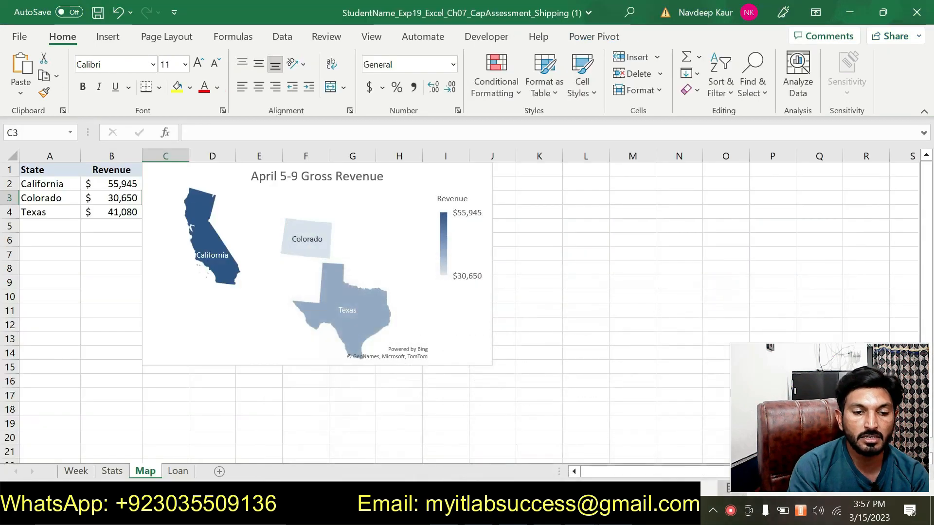
left_click(189, 468)
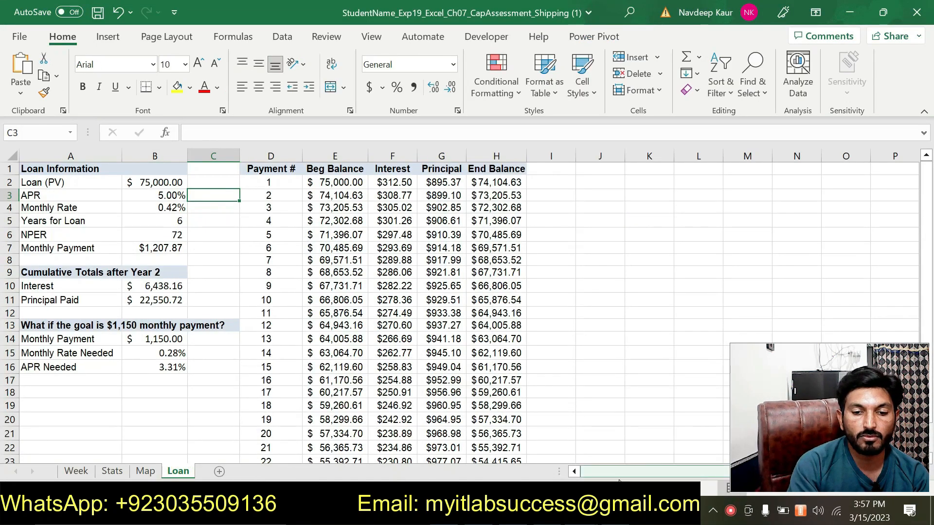
key("alt+Tab")
key("alt+Tab")
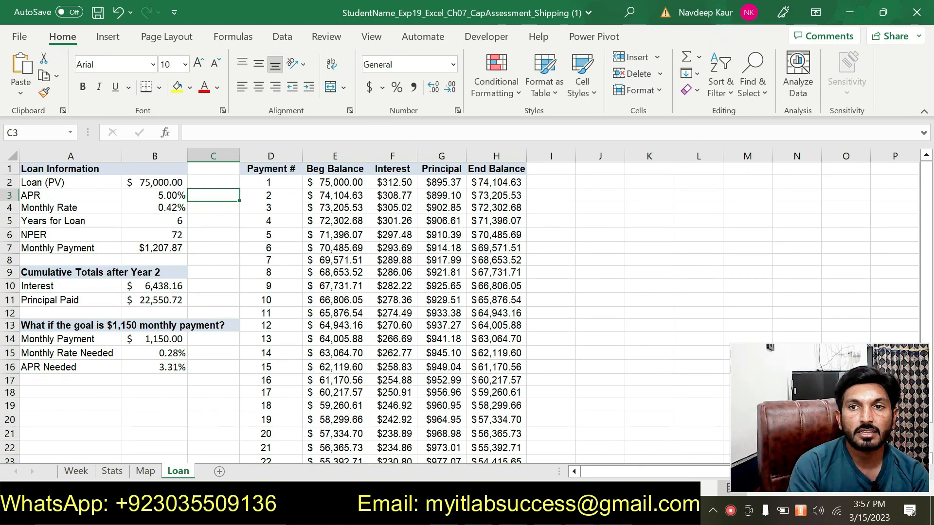
key("alt+Tab")
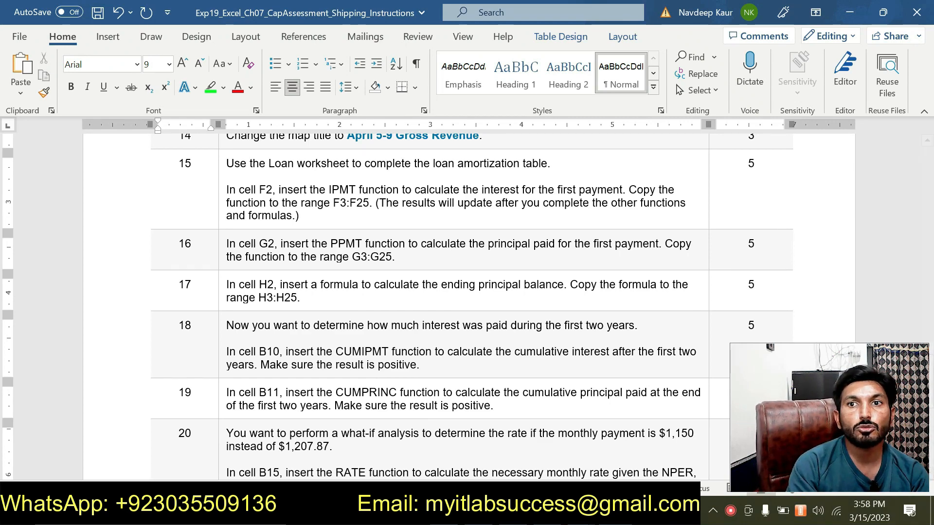
key("alt+Tab")
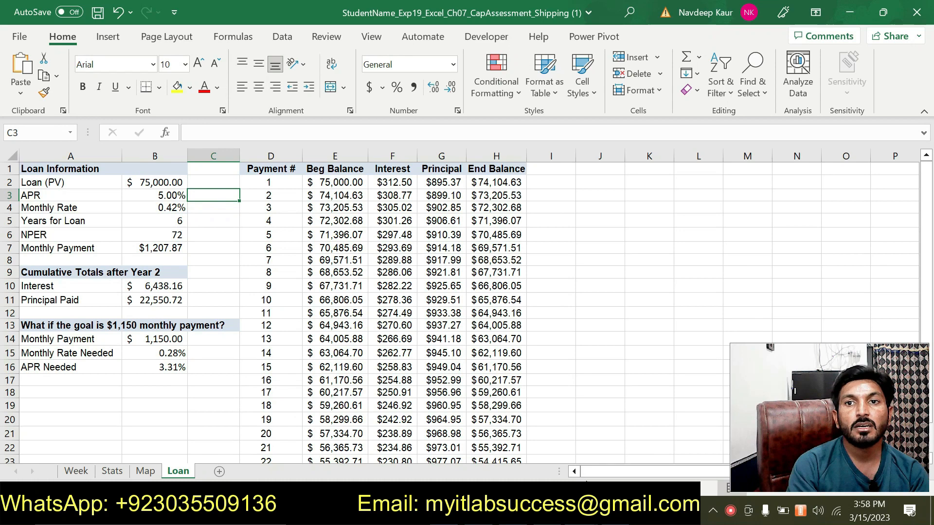
Switch to the Word instructions, review steps 17 and 18, and compare them with the ending balances and cumulative totals in the Loan worksheet.
key("alt+Tab")
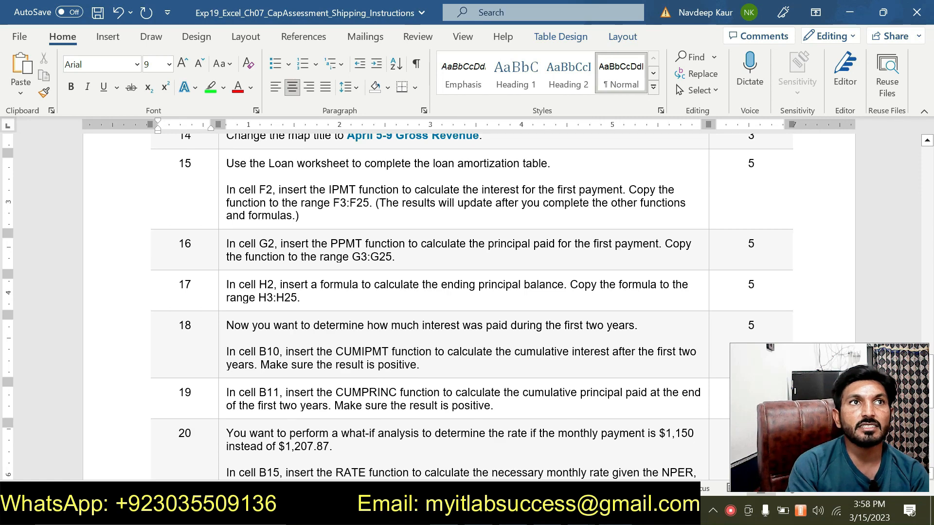
left_click_drag(259, 284, 301, 298)
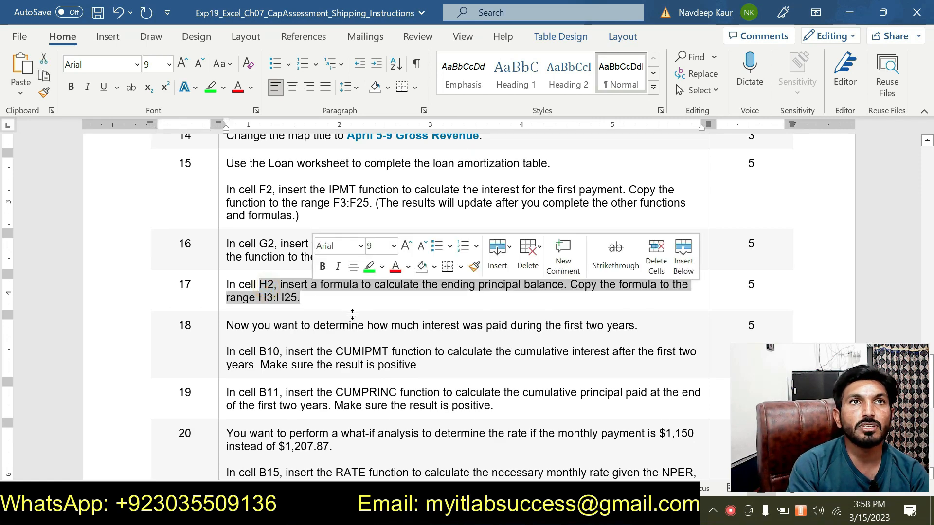
left_click(324, 294)
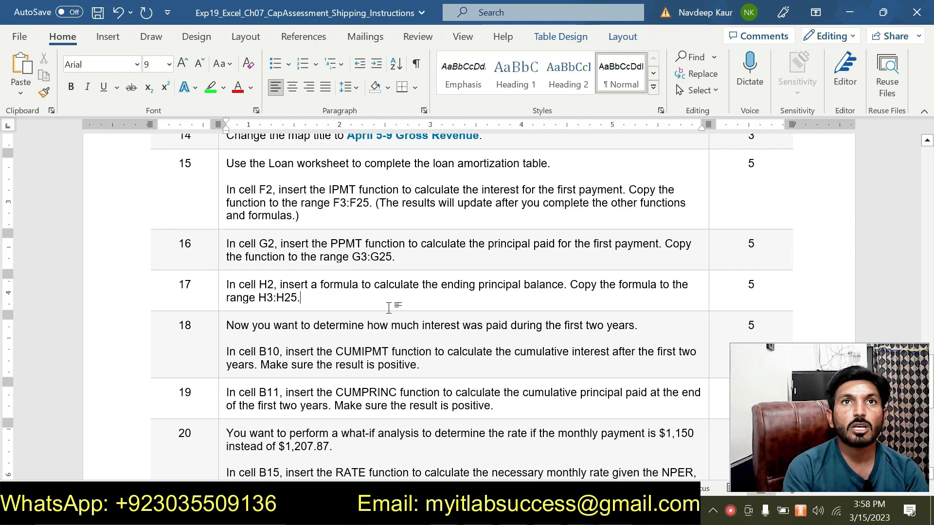
key("alt+Tab")
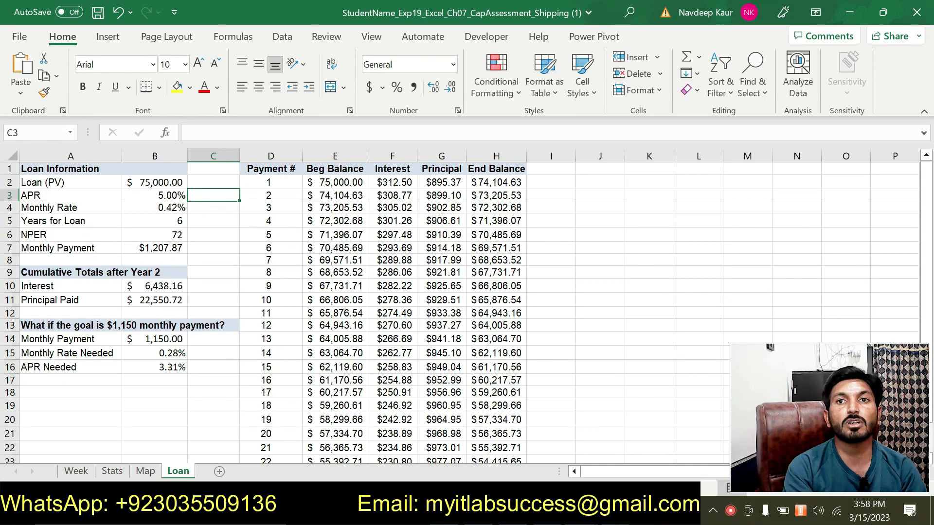
key("alt+Tab")
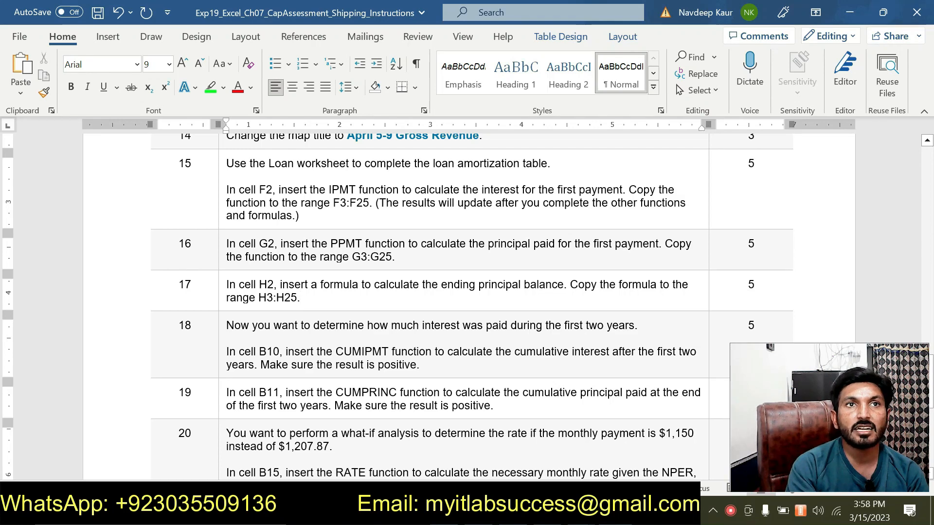
key("alt+Tab")
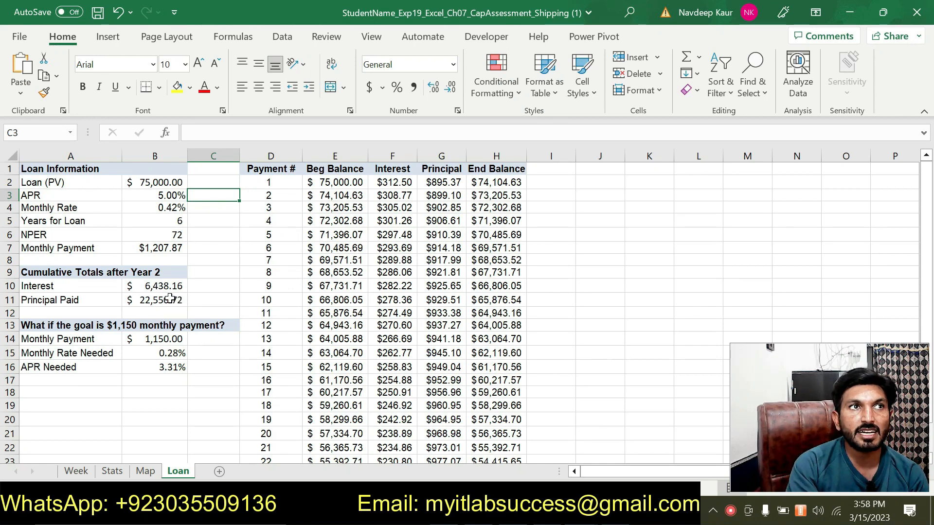
Return to the Word instructions, review step 19 on the CUMPRINC function, and go back to the first steps of the document.
key("alt+Tab")
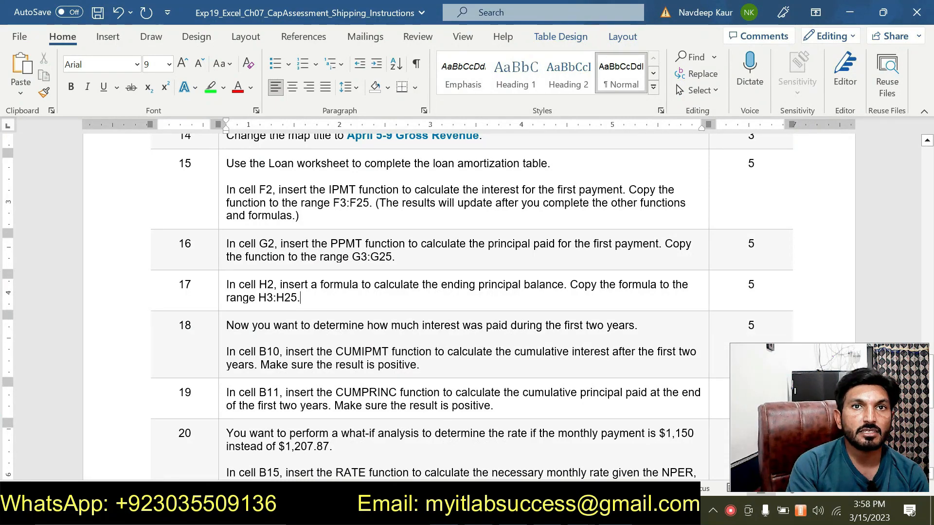
left_click_drag(494, 406, 614, 392)
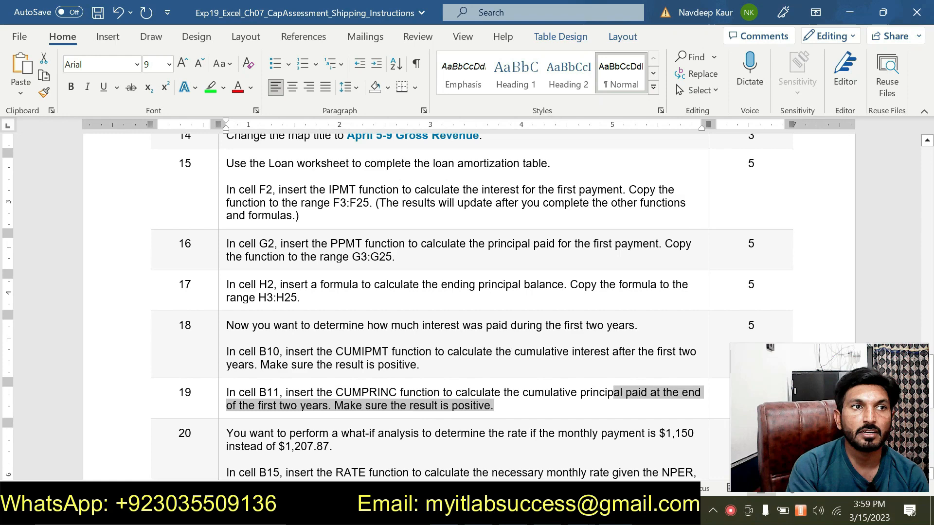
left_click(563, 336)
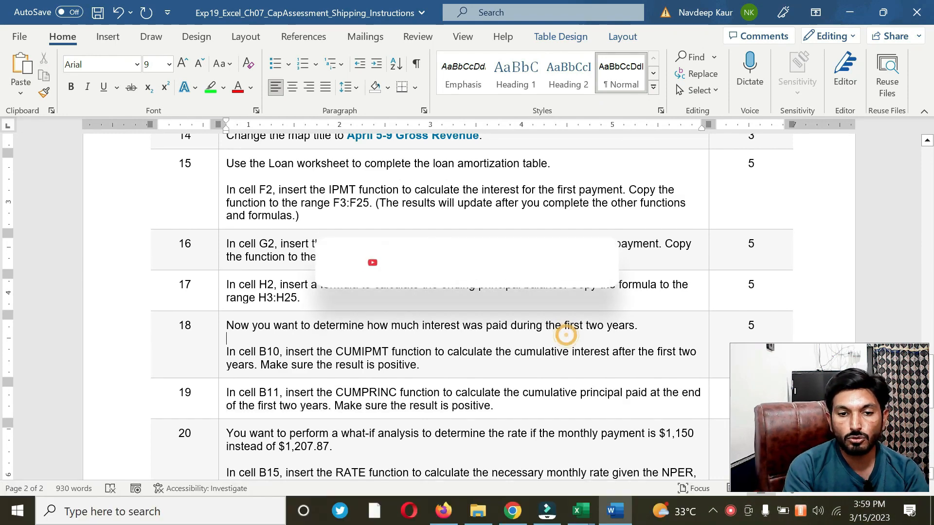
scroll(926, 161, "up", 15)
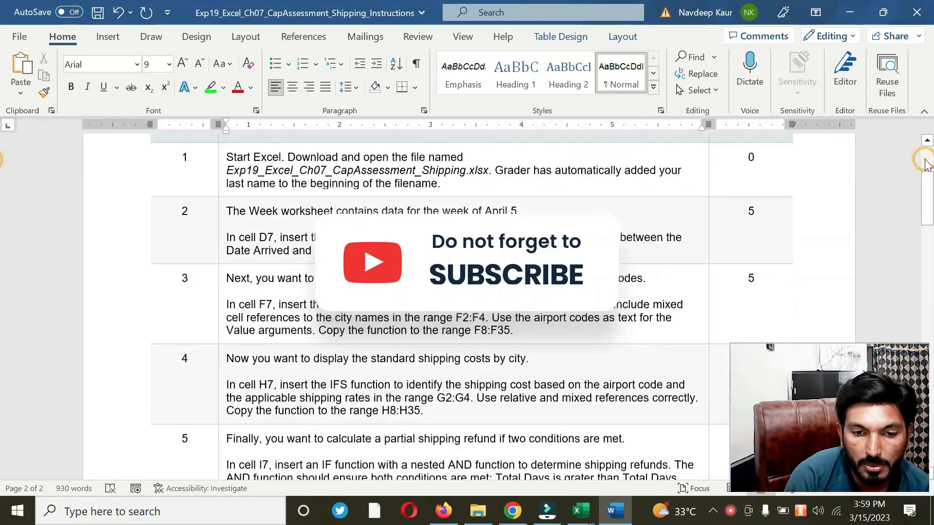